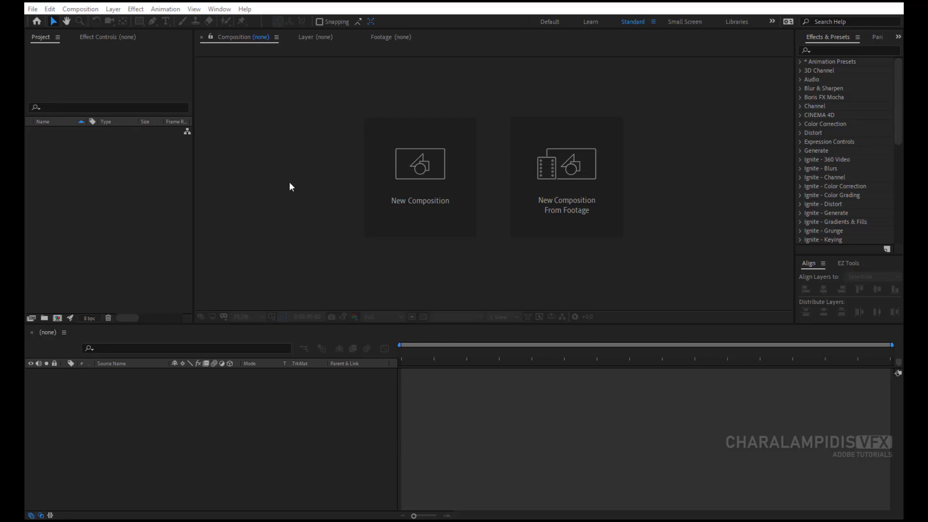
# Import explosion.mp4, grunge texture.jpg and particle dust.mp4 from the drop logo folder as footage.
pyautogui.click(32, 9)
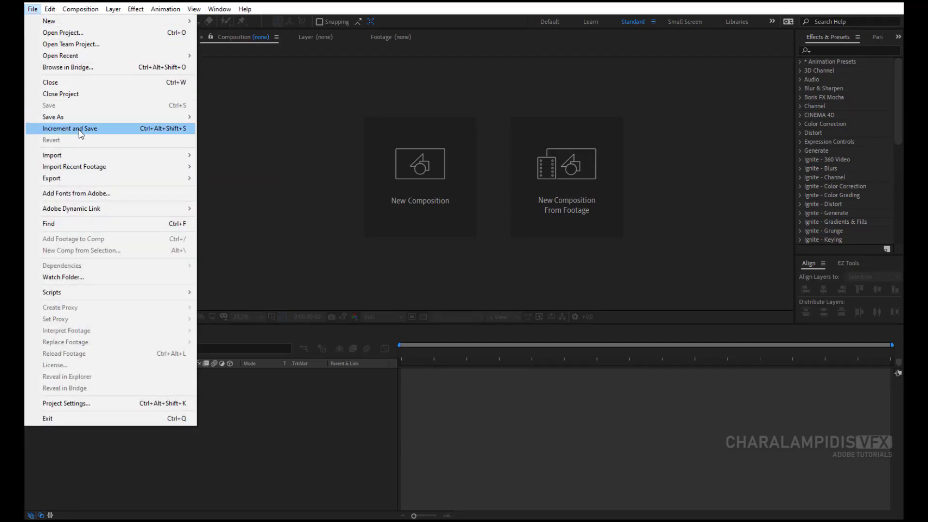
pyautogui.moveTo(90, 155)
pyautogui.click(213, 156)
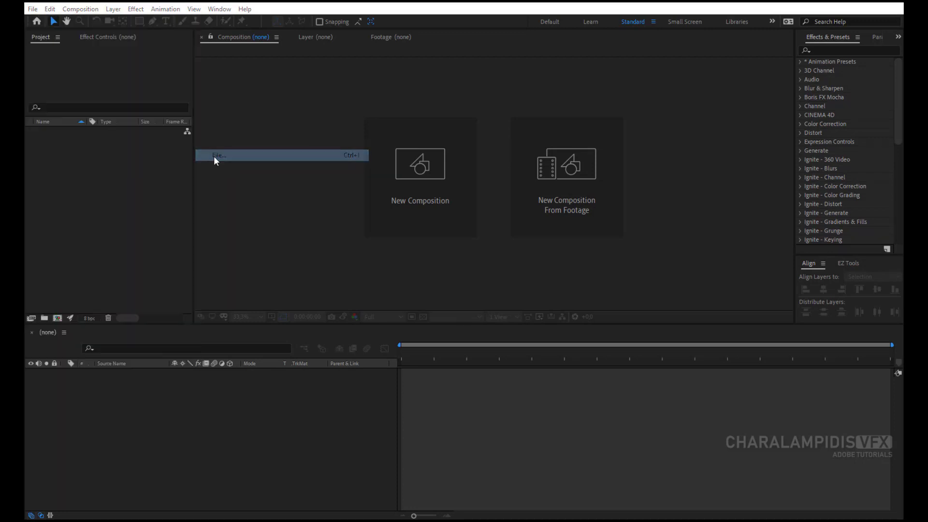
pyautogui.moveTo(637, 164); pyautogui.dragTo(489, 100)
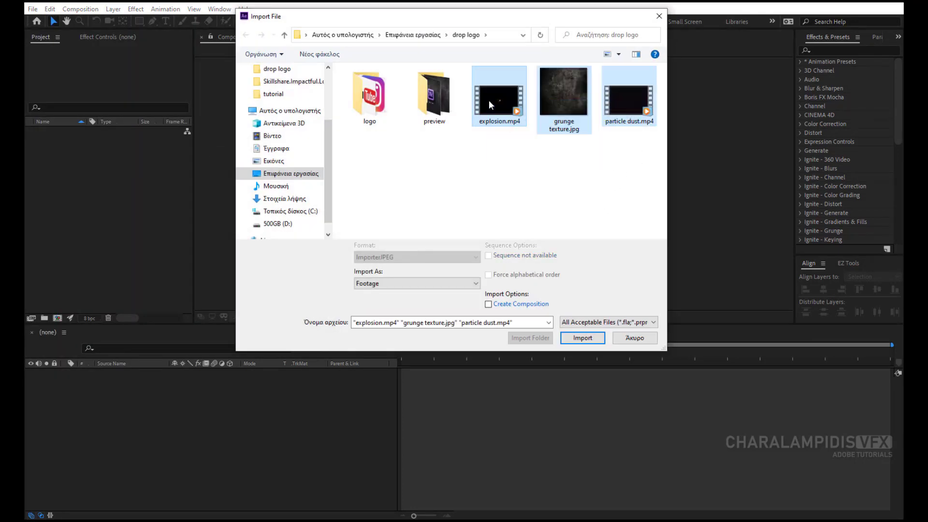
pyautogui.click(582, 338)
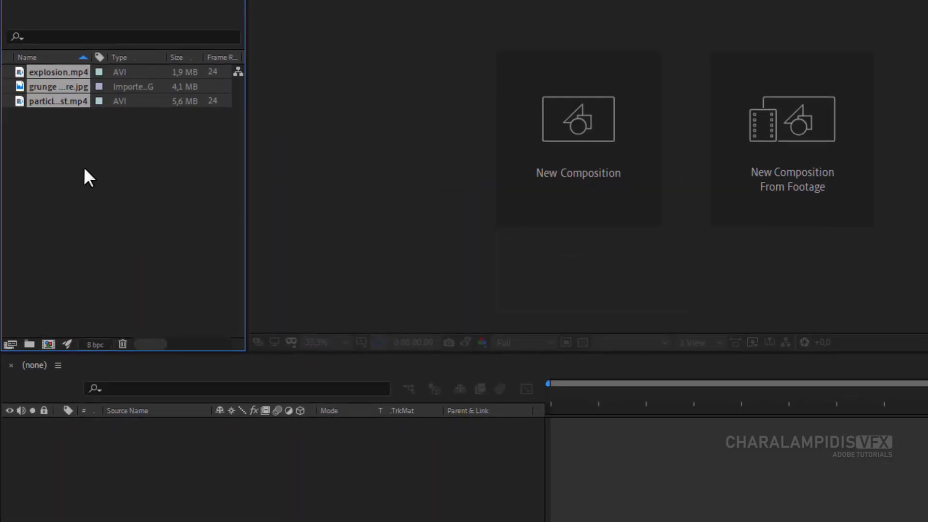
# Group the three imported files into a new project folder named footage.
pyautogui.moveTo(51, 94); pyautogui.dragTo(29, 344)
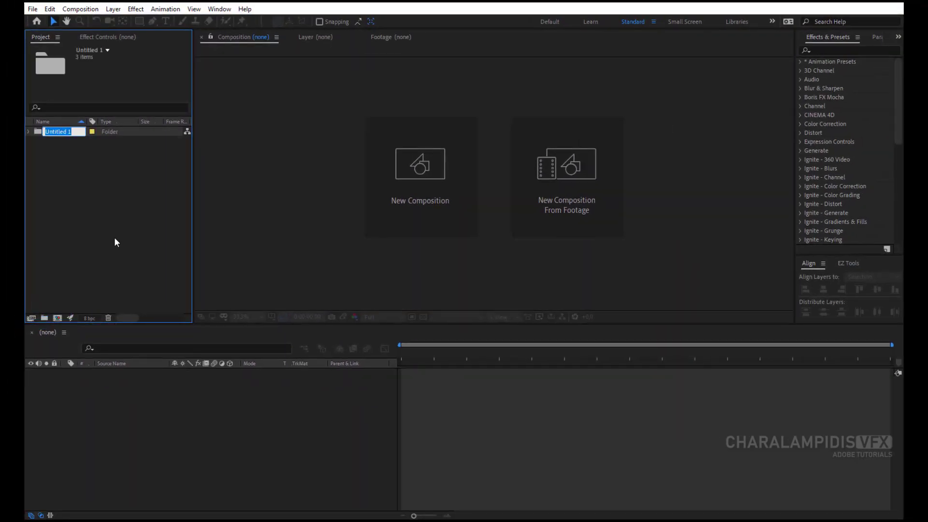
pyautogui.write('footage')
pyautogui.press('Return')
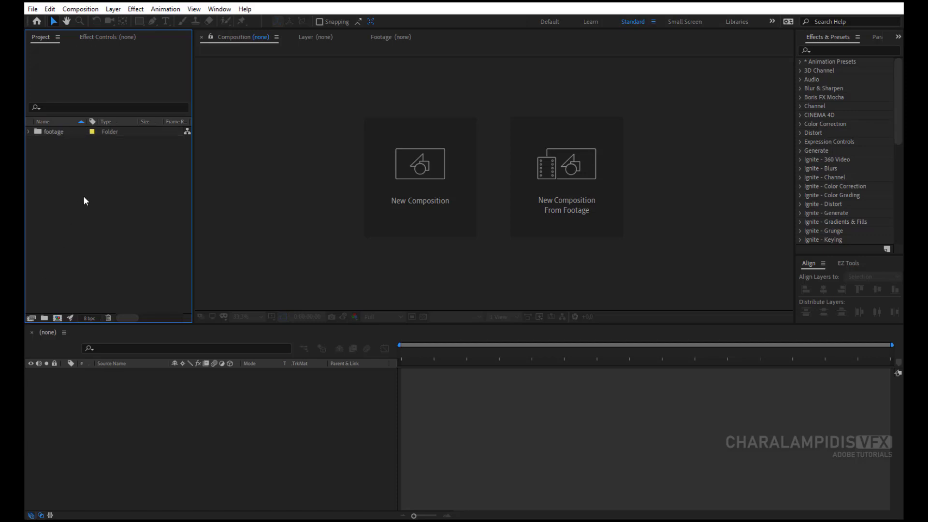
# Create a composition named background at 1920 × 1080 px, 24 fps, with a duration of 0:00:05:00.
pyautogui.click(83, 11)
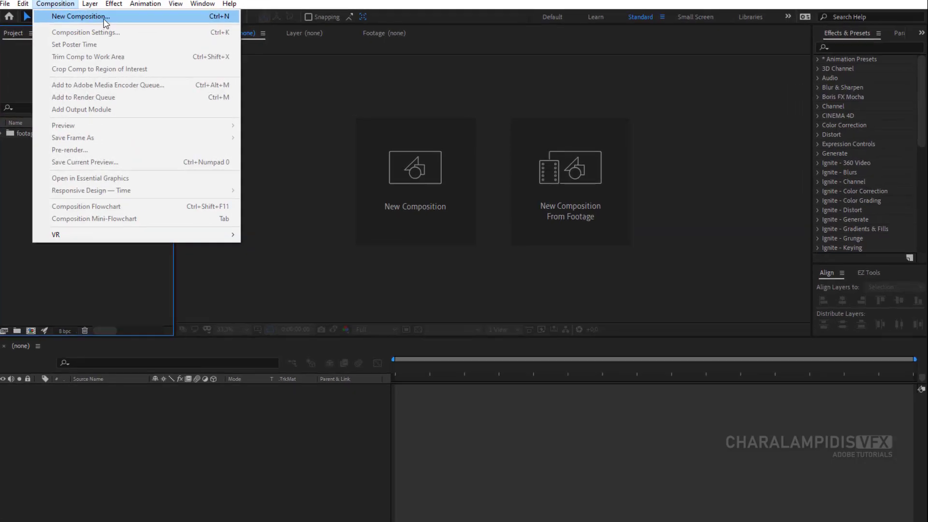
pyautogui.click(103, 20)
pyautogui.write('b')
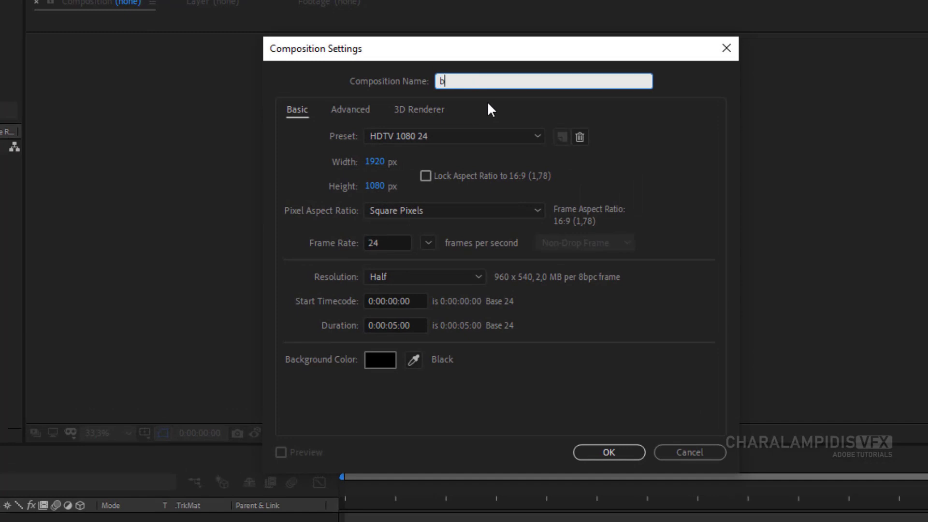
pyautogui.write('ackground')
pyautogui.click(373, 164)
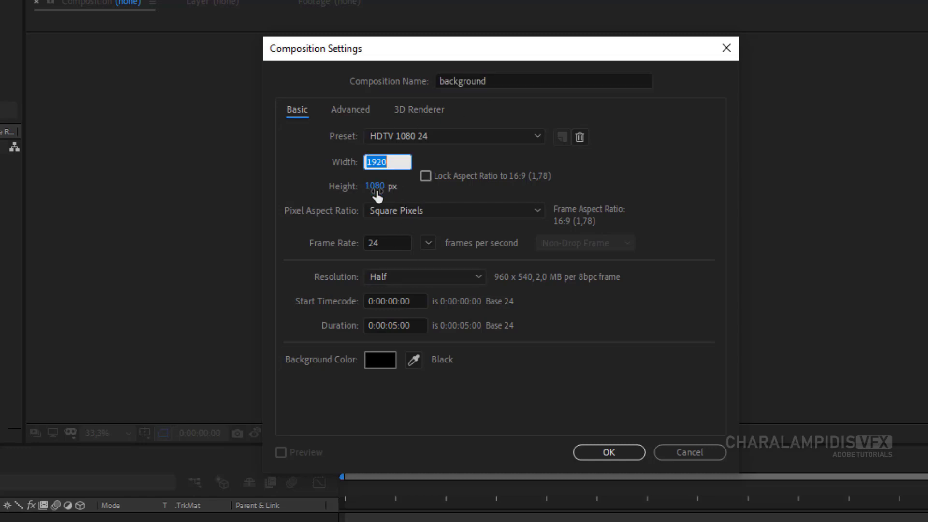
pyautogui.click(376, 187)
pyautogui.click(414, 323)
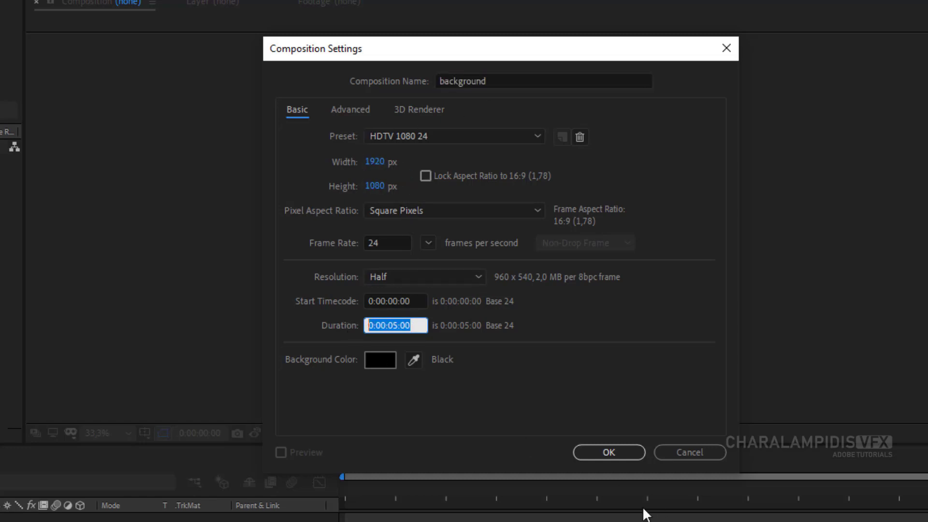
pyautogui.click(608, 457)
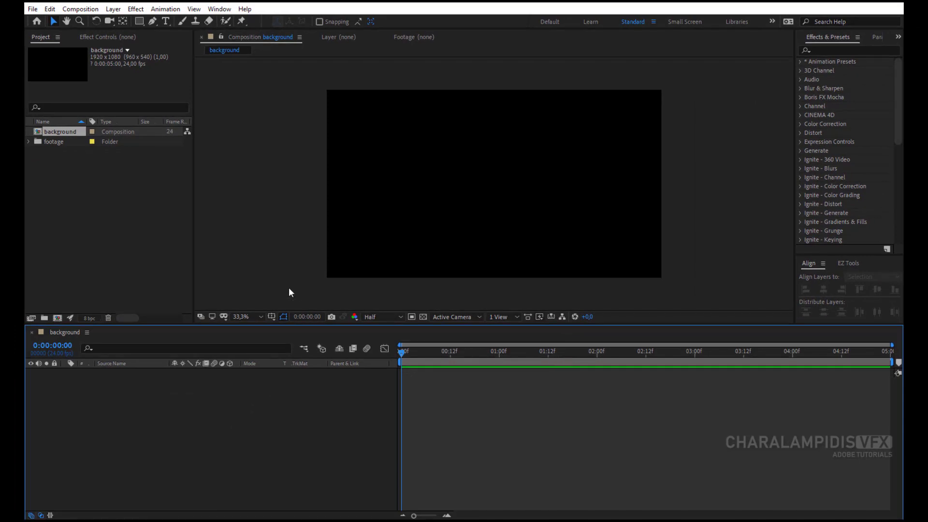
# Add grunge texture.jpg from the footage folder to the background composition as a layer.
pyautogui.click(31, 141)
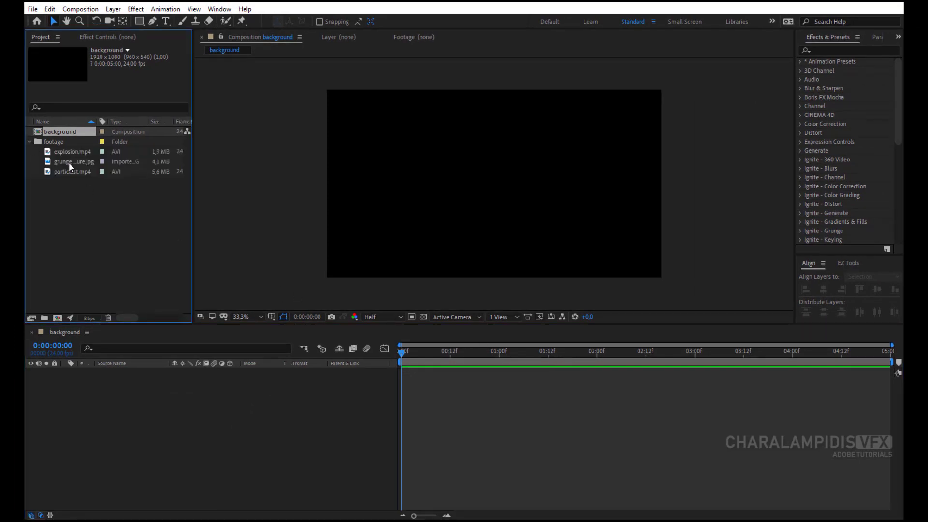
pyautogui.moveTo(69, 162); pyautogui.dragTo(124, 442)
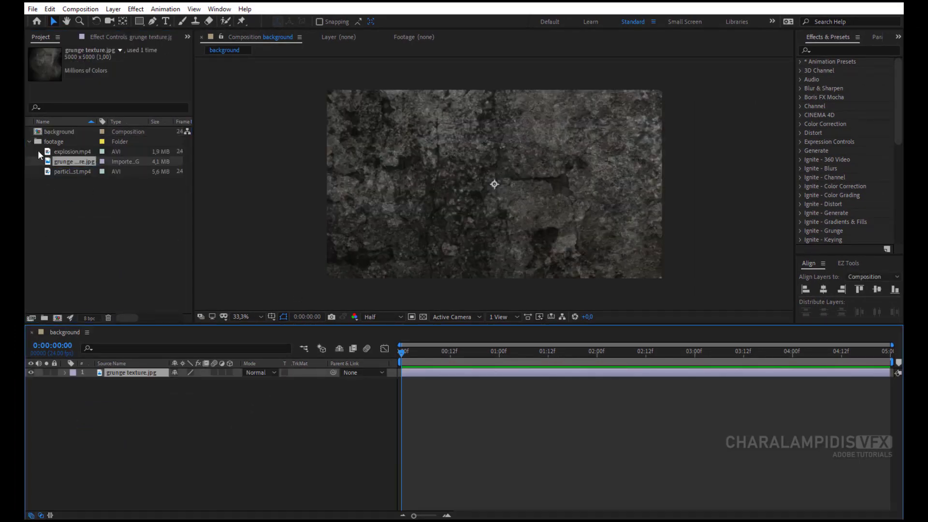
pyautogui.click(31, 141)
# Scale the grunge texture layer down proportionally until it is just slightly wider than the composition frame.
pyautogui.scroll(-4, 441, 187)
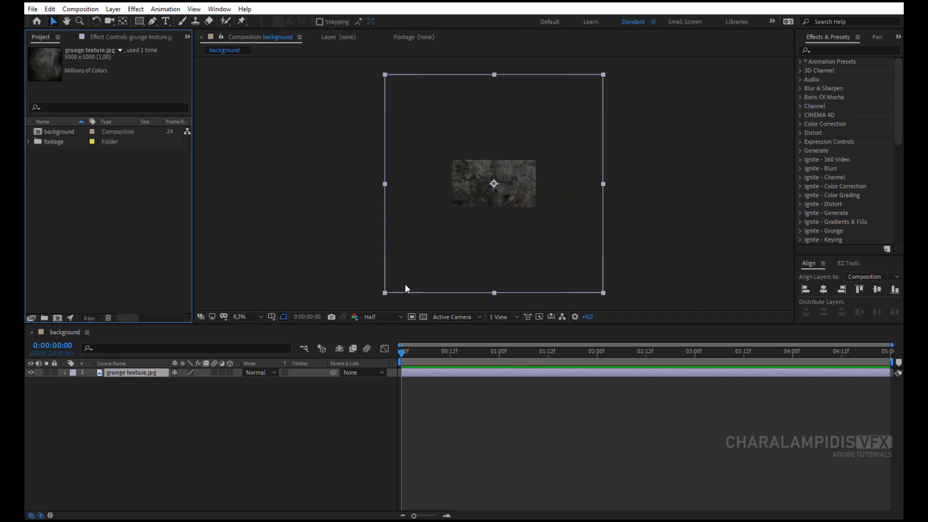
pyautogui.moveTo(384, 293); pyautogui.dragTo(421, 232)
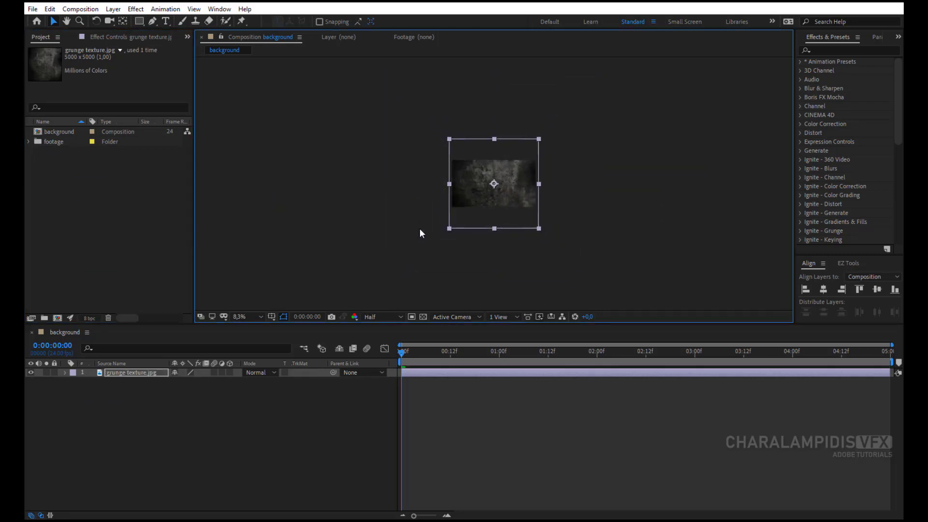
pyautogui.scroll(4, 450, 184)
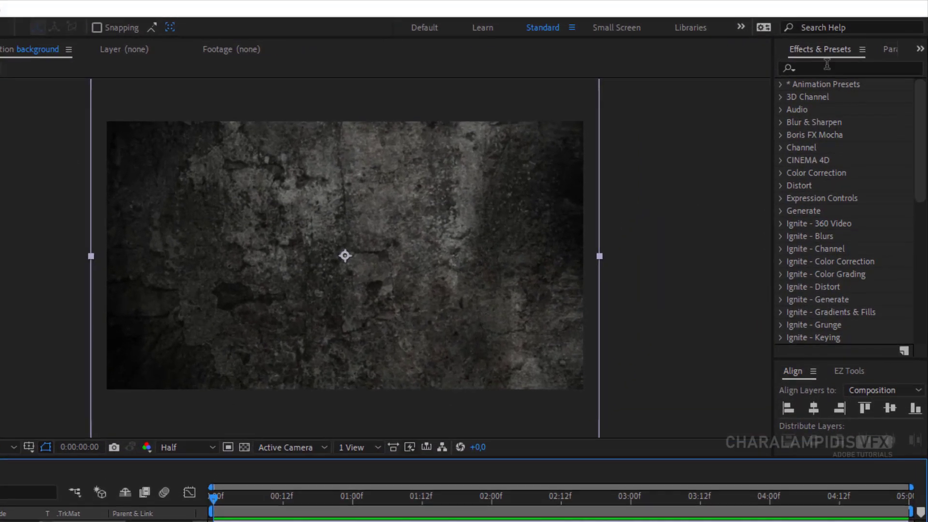
# Apply the Curves effect to the grunge texture layer and pull the RGB curve's midpoint slightly down to darken it.
pyautogui.click(832, 49)
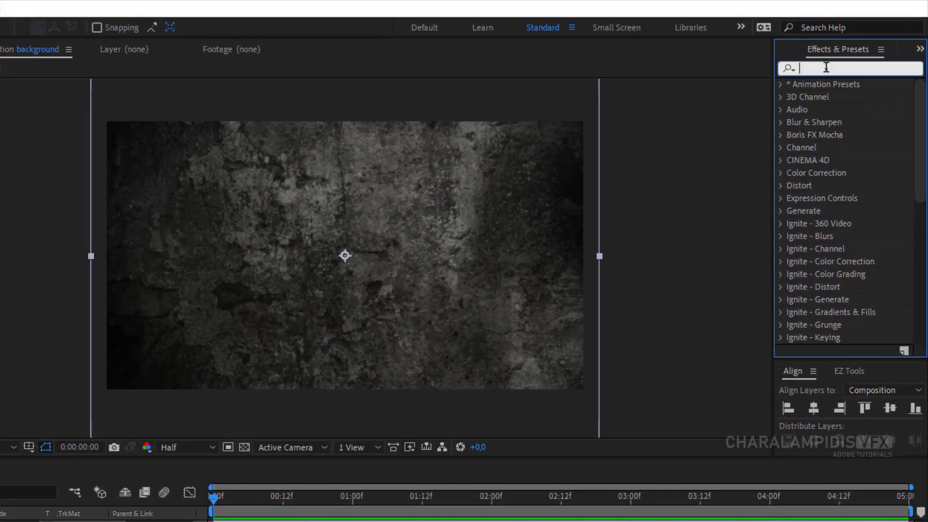
pyautogui.write('curve')
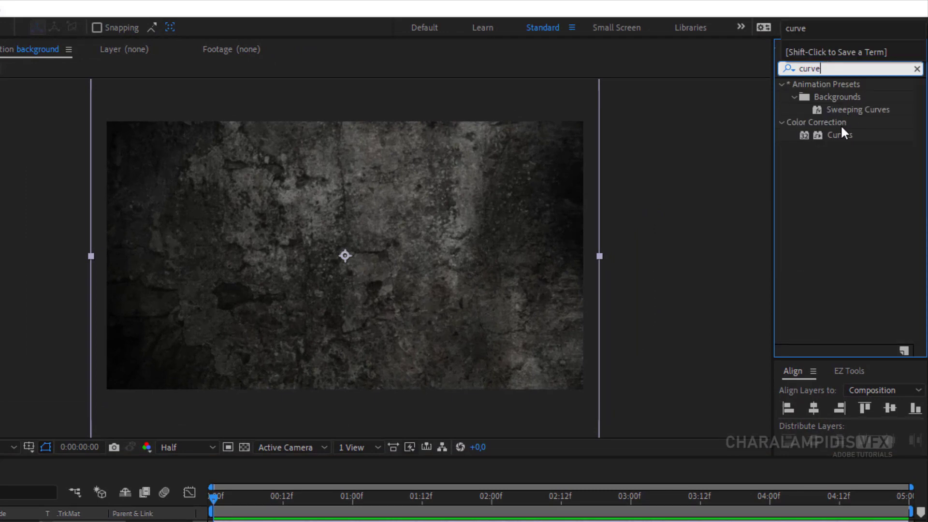
pyautogui.moveTo(840, 131); pyautogui.dragTo(138, 372)
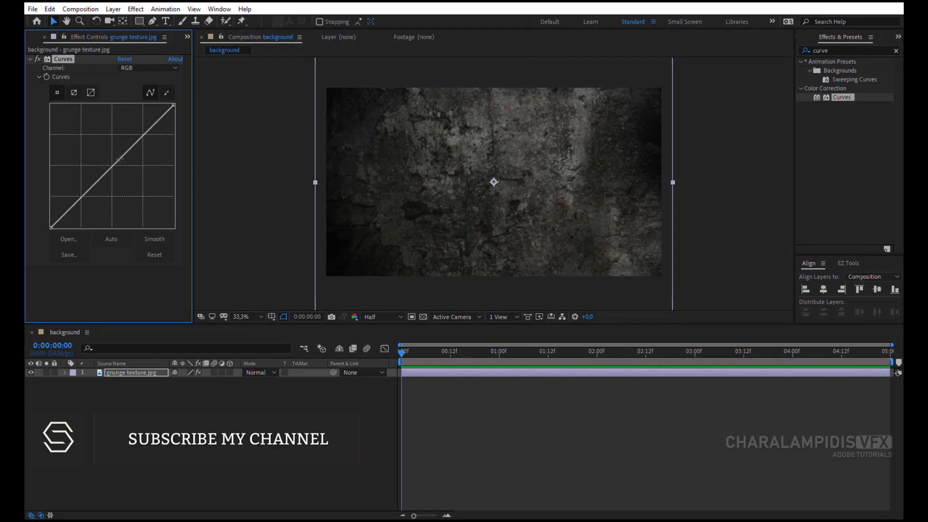
pyautogui.moveTo(121, 160); pyautogui.dragTo(124, 160)
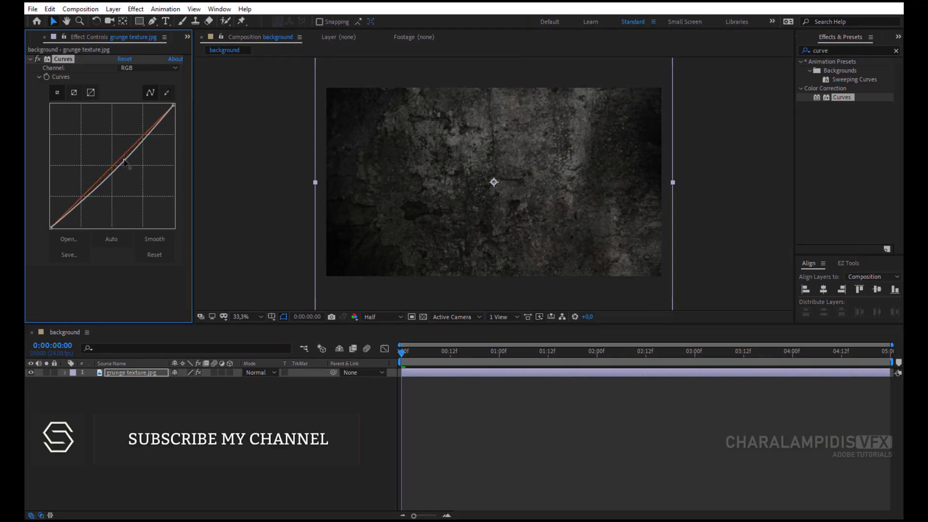
# Add an adjustment layer above the grunge texture and rename it virgette.
pyautogui.click(120, 404)
pyautogui.rightClick(126, 402)
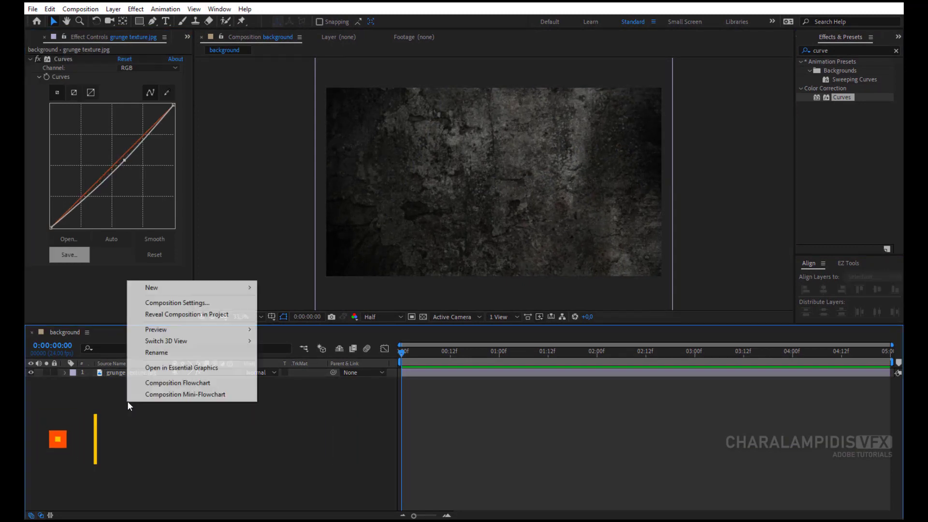
pyautogui.moveTo(161, 287)
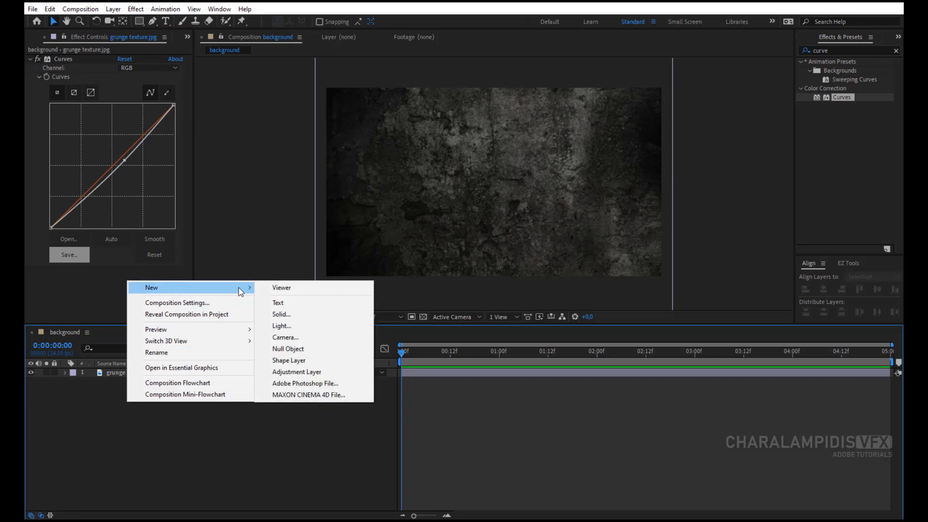
pyautogui.click(324, 372)
pyautogui.press('Return')
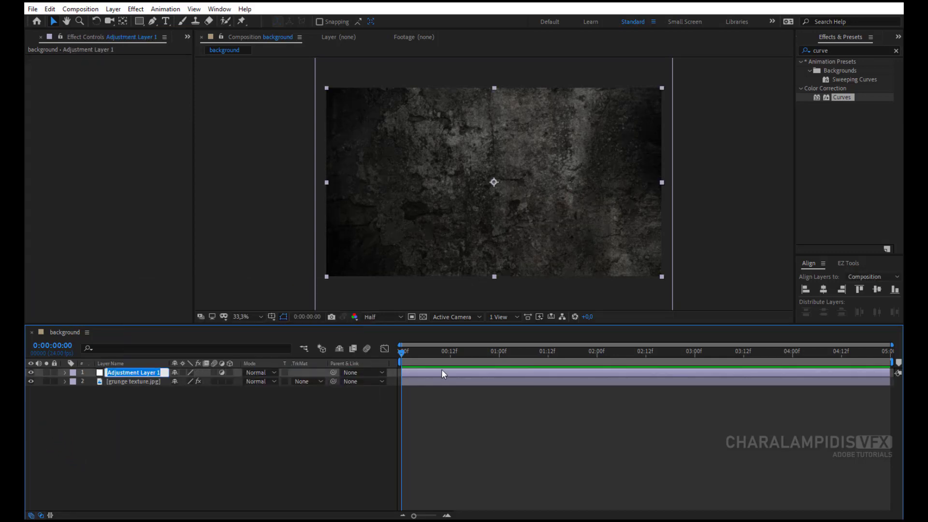
pyautogui.write('V')
pyautogui.press('Return')
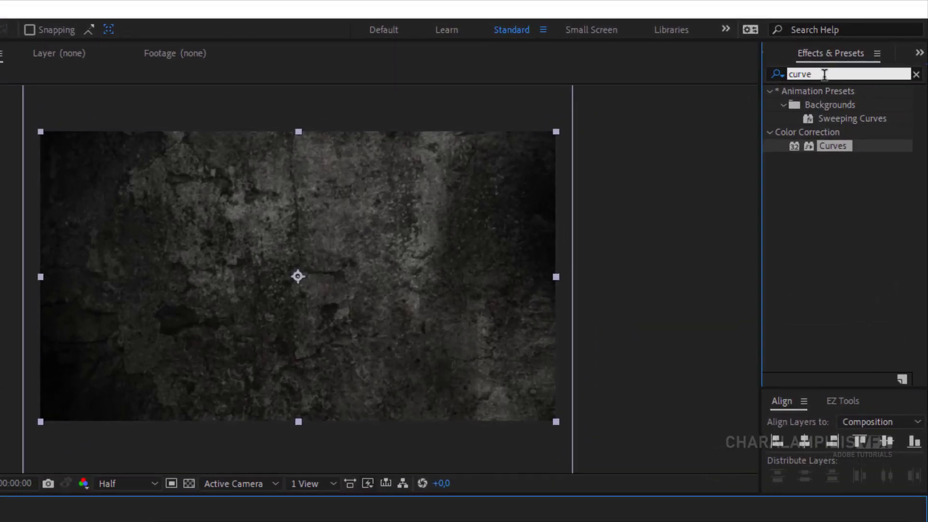
# Apply the Color Correction Exposure effect to the virgette adjustment layer.
pyautogui.click(869, 51)
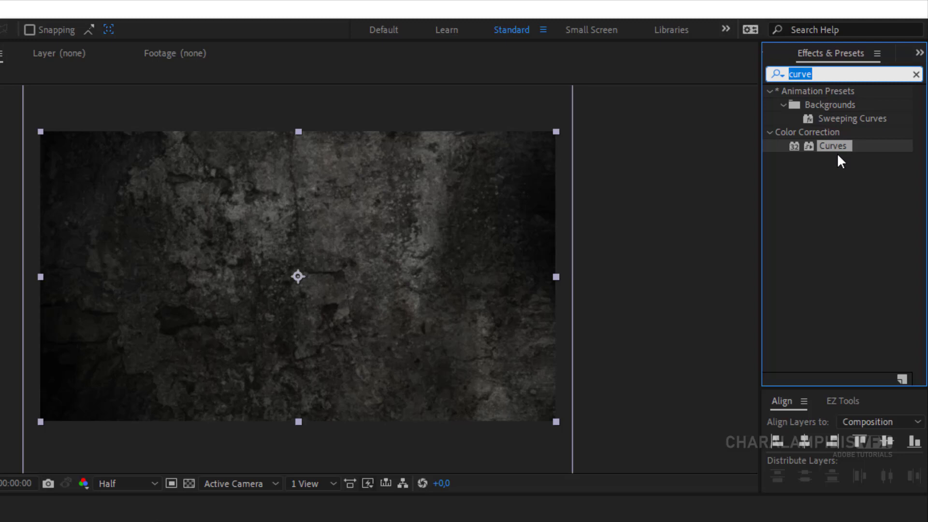
pyautogui.write('expo')
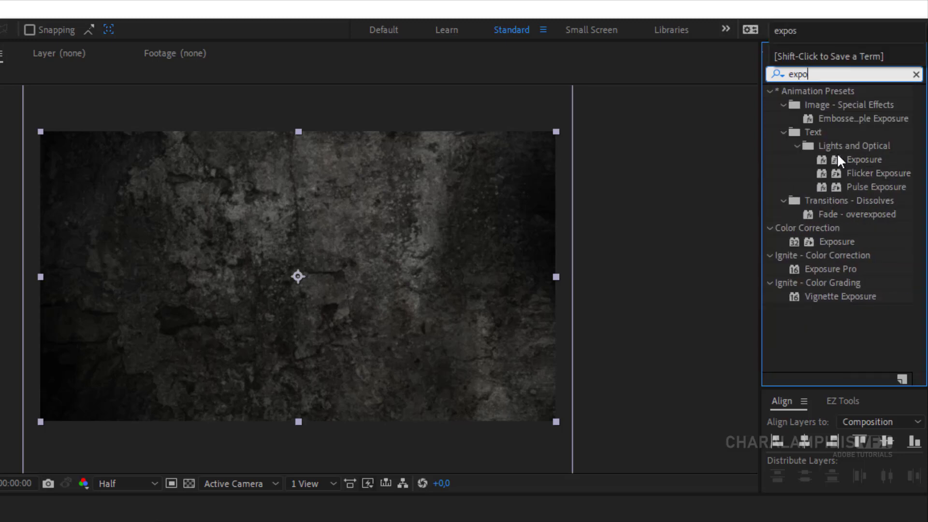
pyautogui.moveTo(837, 240); pyautogui.dragTo(126, 371)
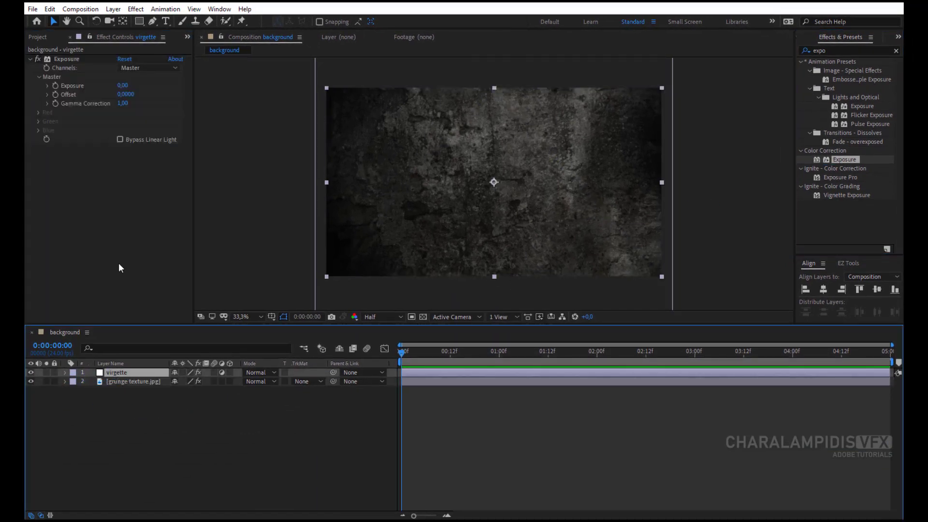
# Add a full-frame elliptical mask to the virgette layer and set its Exposure effect's Offset to -0.0400.
pyautogui.moveTo(140, 20); pyautogui.dragTo(173, 43)
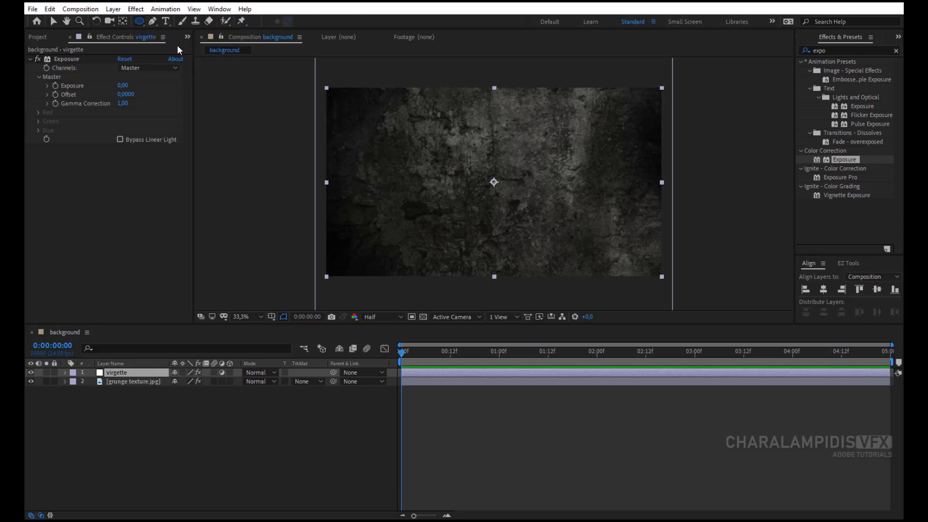
pyautogui.doubleClick(137, 21)
pyautogui.press('v')
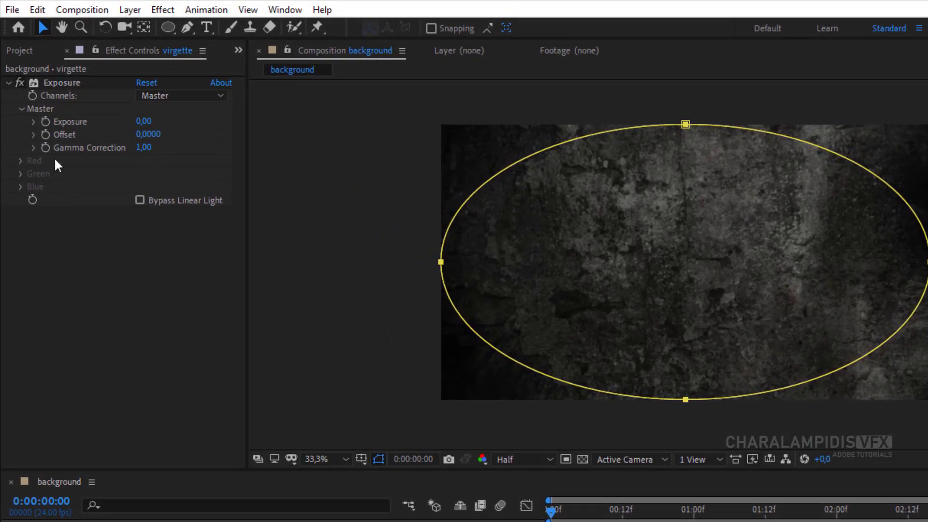
pyautogui.moveTo(147, 140); pyautogui.dragTo(141, 136)
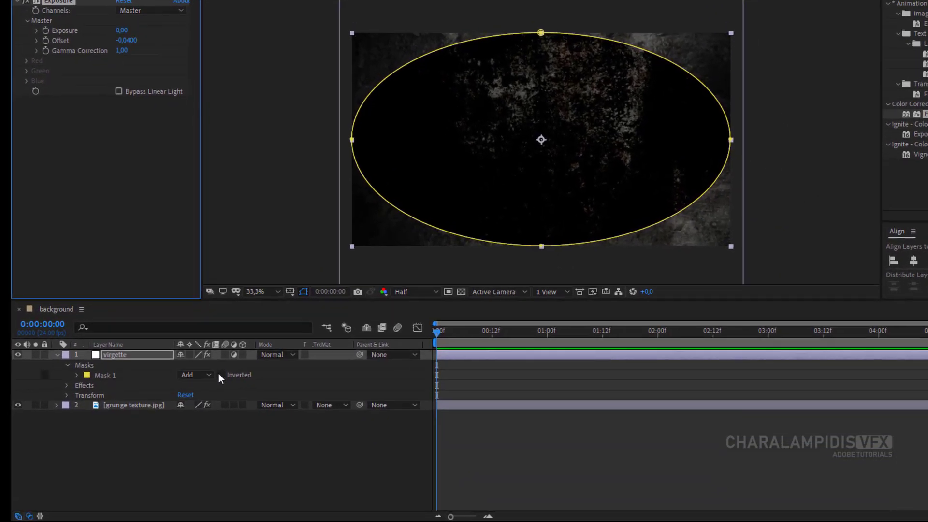
# Invert Mask 1 on the virgette layer and set its Mask Feather to 730 pixels.
pyautogui.click(229, 363)
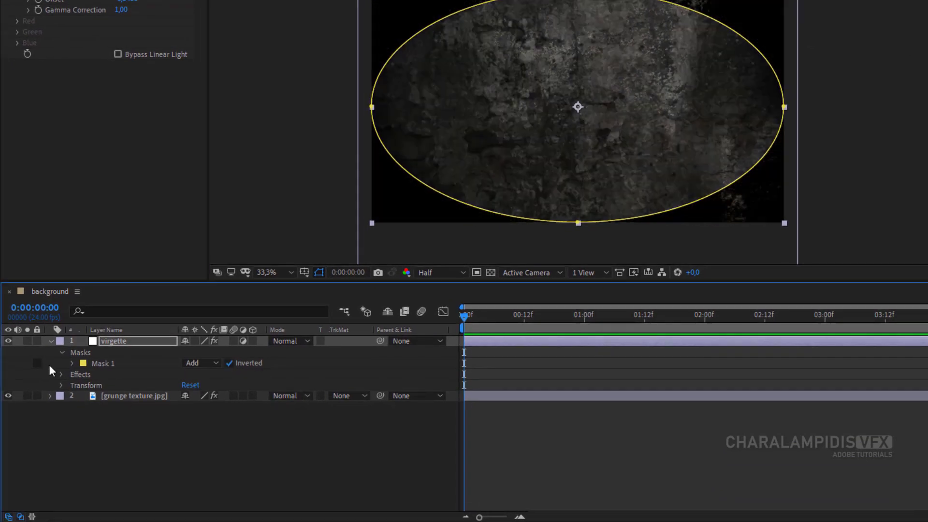
pyautogui.click(72, 364)
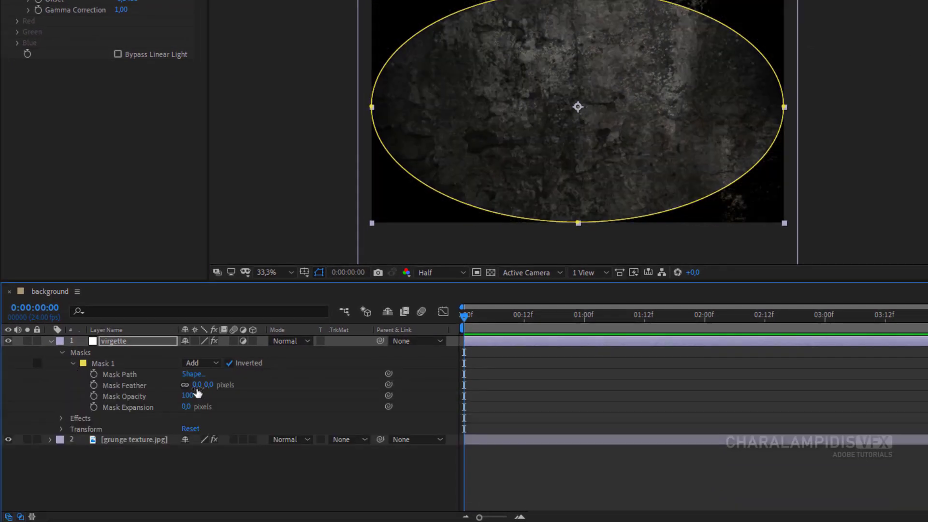
pyautogui.click(197, 385)
pyautogui.write('730')
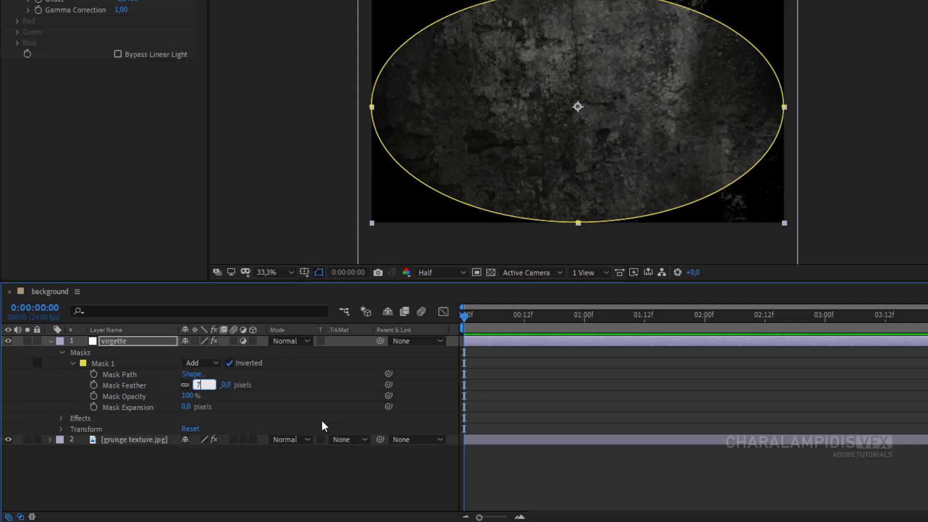
pyautogui.press('Return')
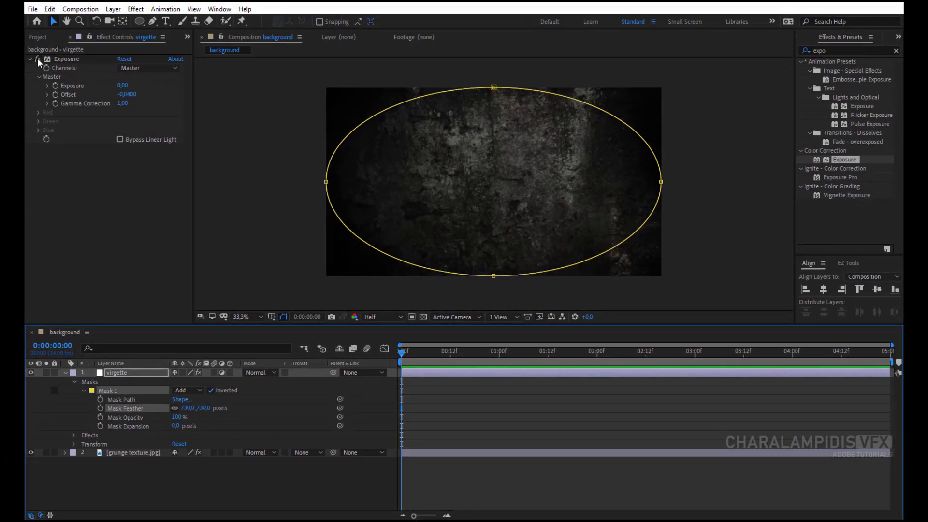
pyautogui.click(110, 498)
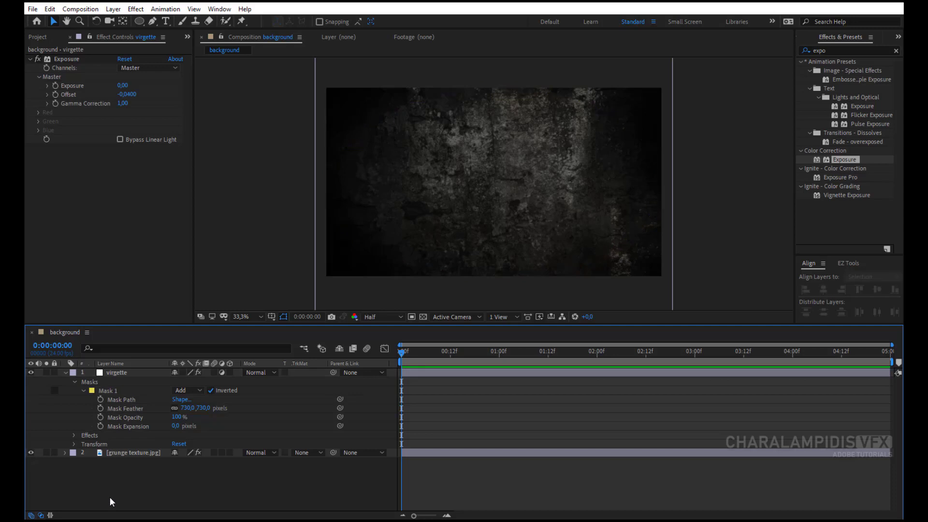
# Compare the background with the virgette layer hidden and shown, and collapse that layer's properties.
pyautogui.click(29, 372)
pyautogui.click(30, 373)
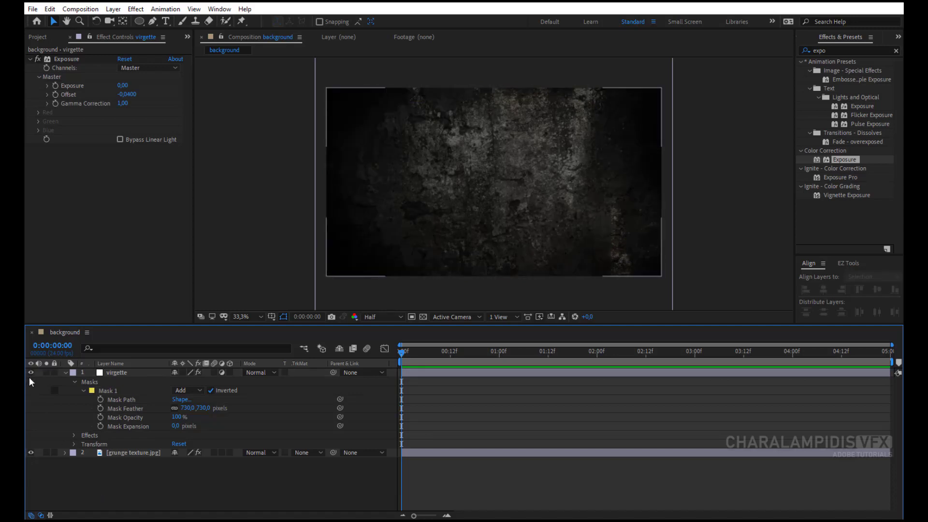
pyautogui.click(66, 373)
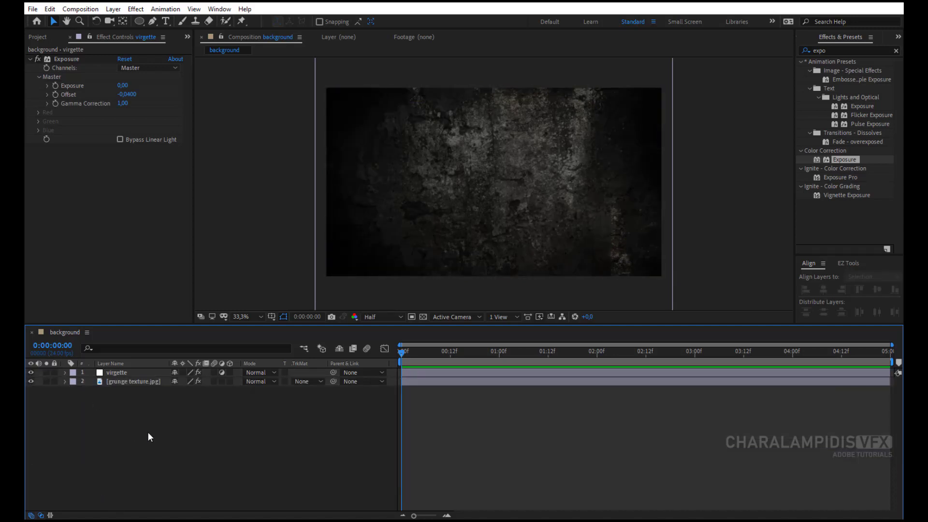
# Create a new composition named drop logo with the HDTV 1080 24 preset and a 5-second duration.
pyautogui.click(80, 10)
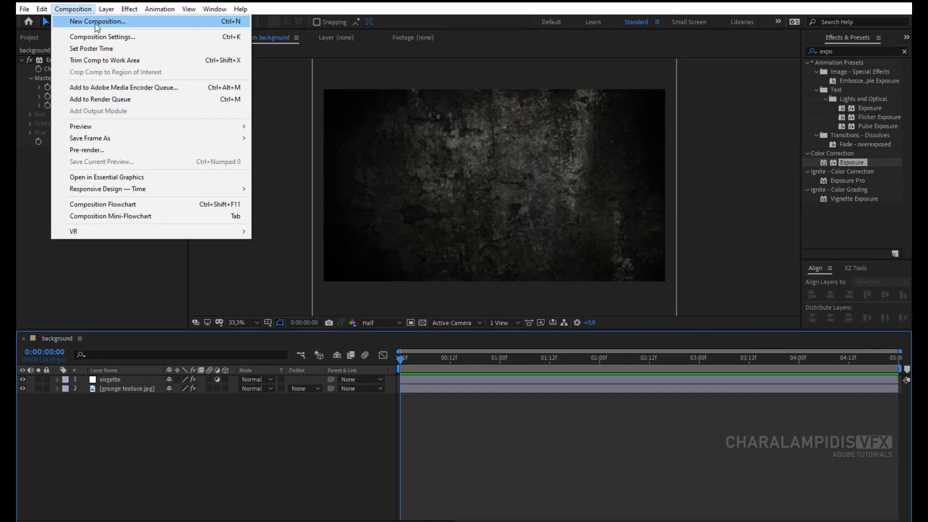
pyautogui.click(83, 19)
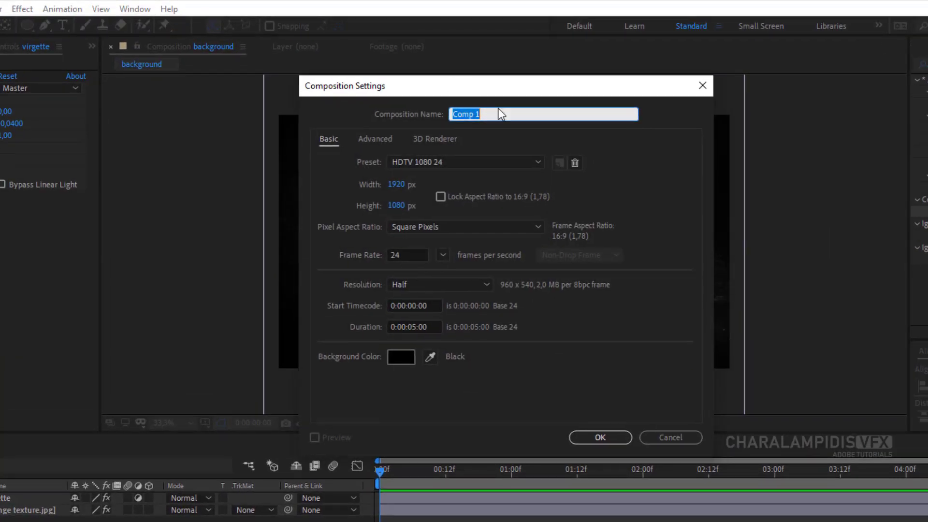
pyautogui.write('drop logo')
pyautogui.click(601, 437)
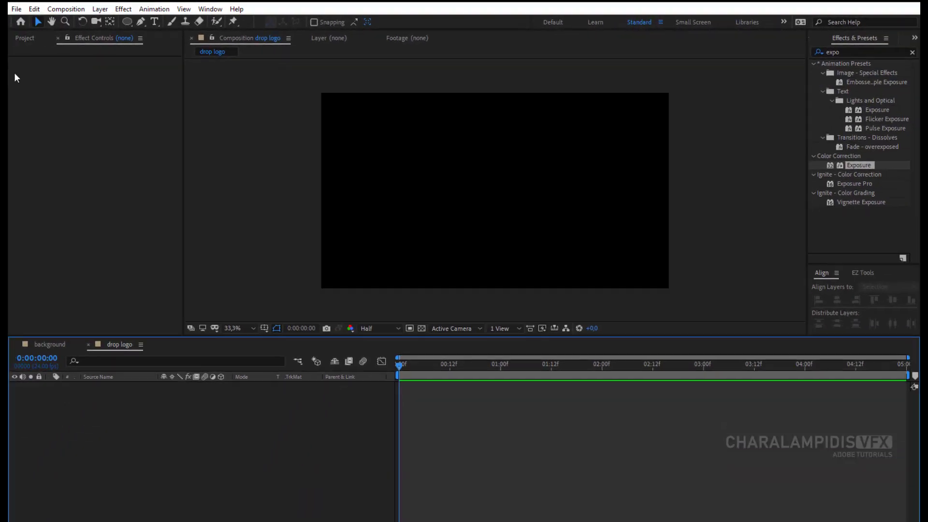
# Add the background composition as a layer in the drop logo timeline.
pyautogui.click(35, 38)
pyautogui.moveTo(60, 133); pyautogui.dragTo(142, 389)
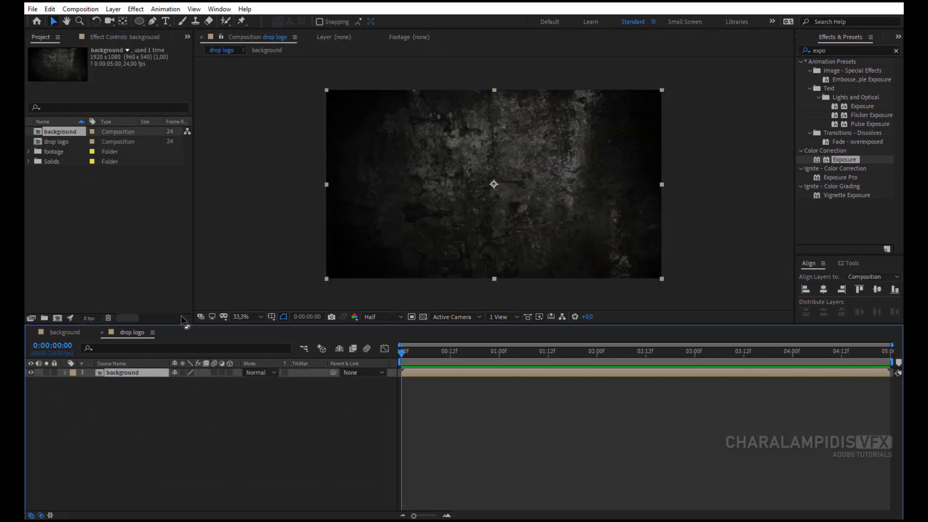
pyautogui.click(154, 396)
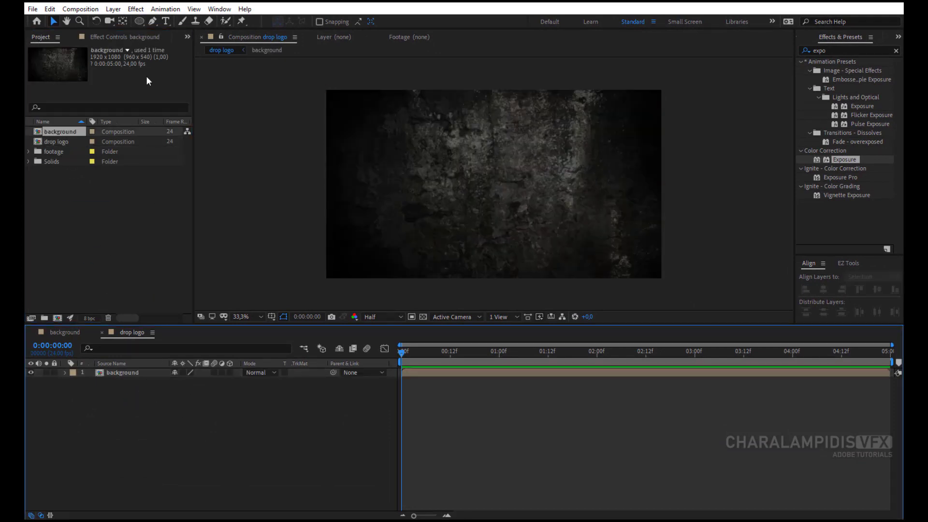
# Draw a square shape near the frame's centre with the Rectangle tool, using fill 220023 and an 18 px stroke in C26CFF.
pyautogui.click(136, 21)
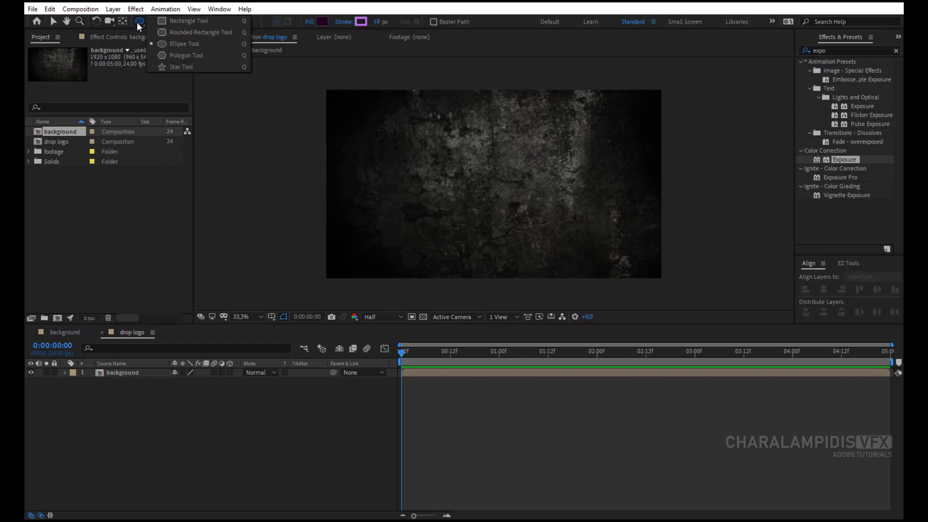
pyautogui.click(172, 22)
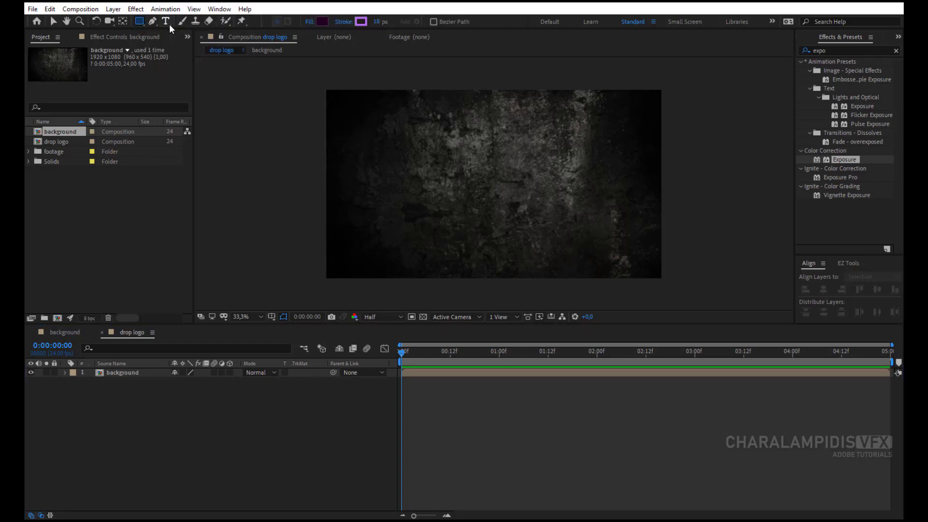
pyautogui.click(322, 23)
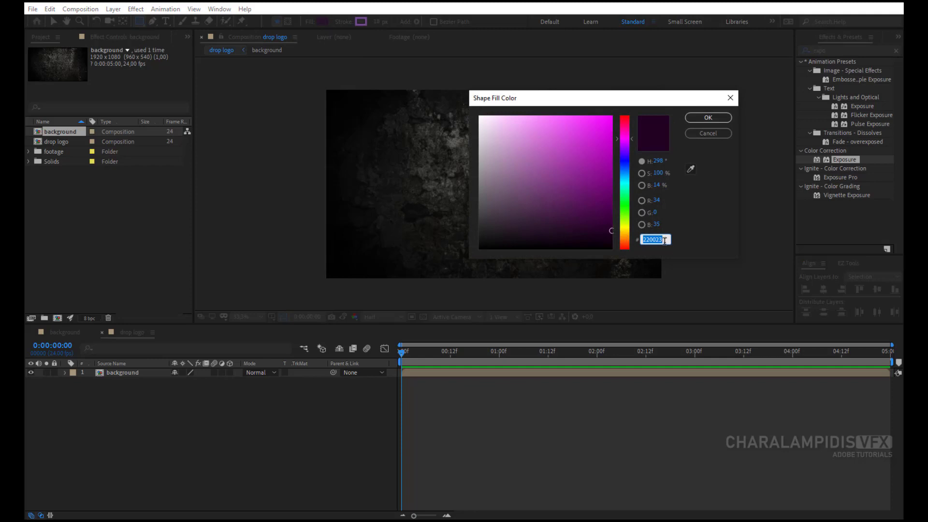
pyautogui.click(703, 133)
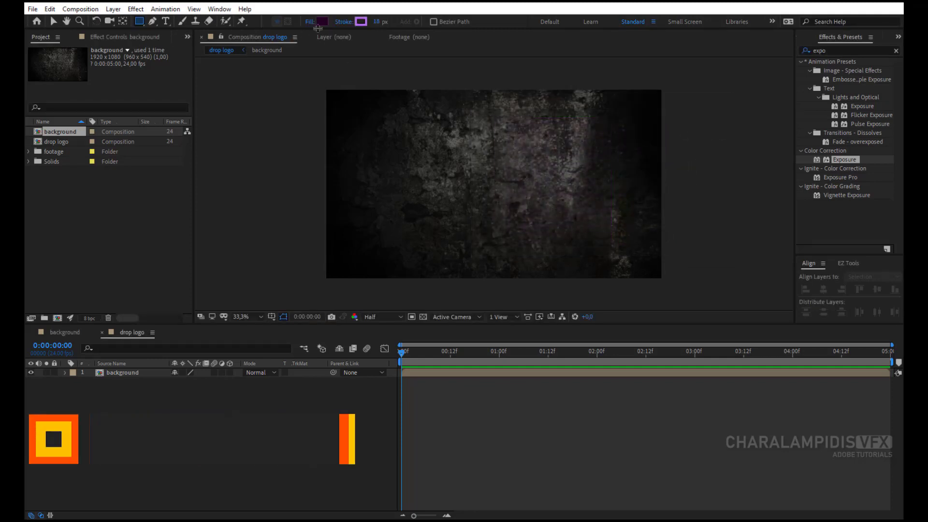
pyautogui.click(343, 22)
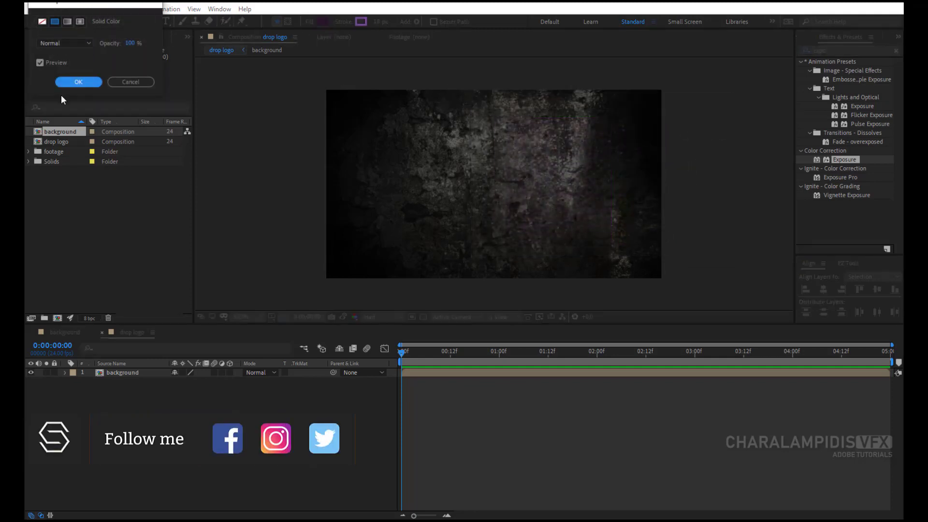
pyautogui.click(78, 82)
pyautogui.click(361, 22)
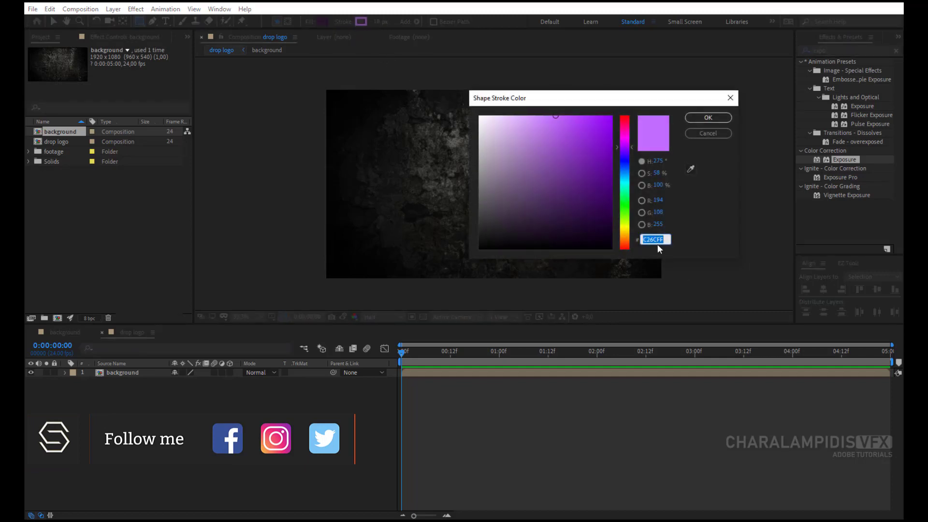
pyautogui.click(707, 132)
pyautogui.moveTo(458, 144); pyautogui.dragTo(511, 196)
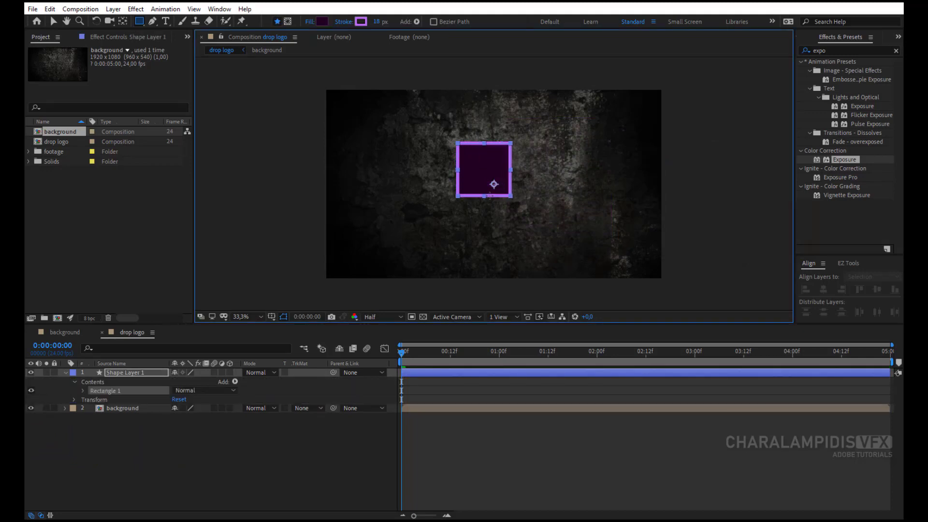
# Centre the square horizontally and vertically in the composition and collapse its layer properties.
pyautogui.click(53, 21)
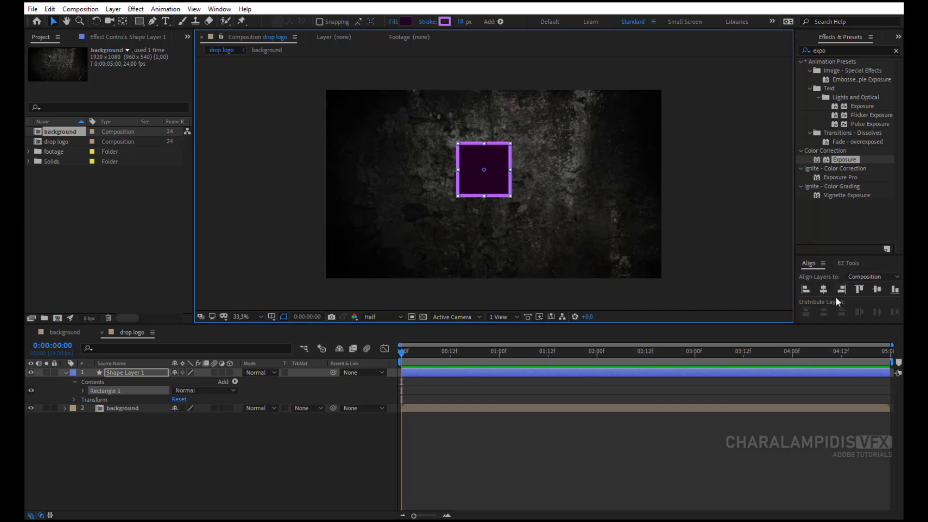
pyautogui.moveTo(821, 256); pyautogui.dragTo(819, 230)
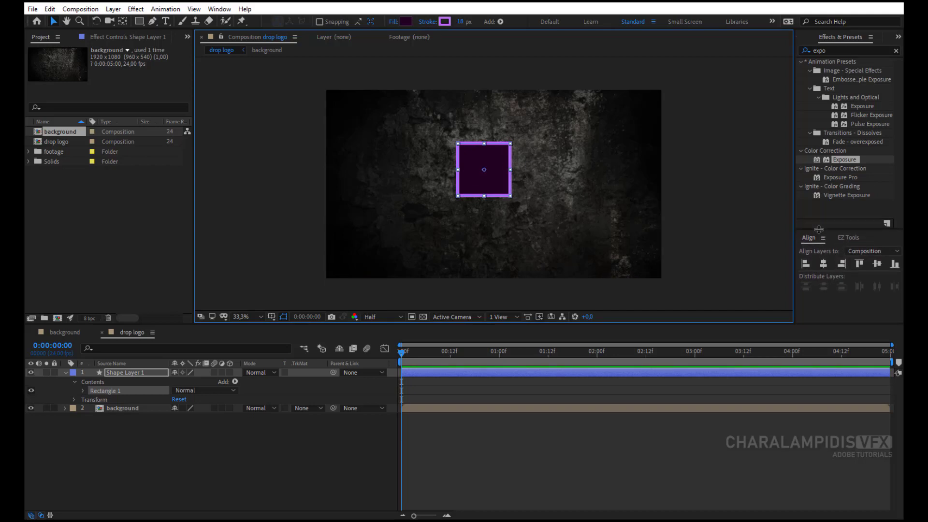
pyautogui.click(823, 264)
pyautogui.click(877, 264)
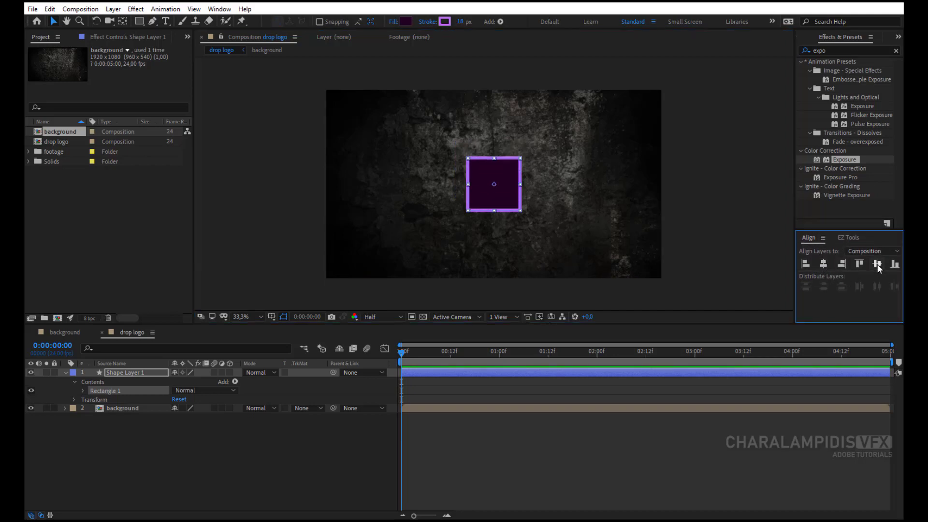
pyautogui.click(69, 373)
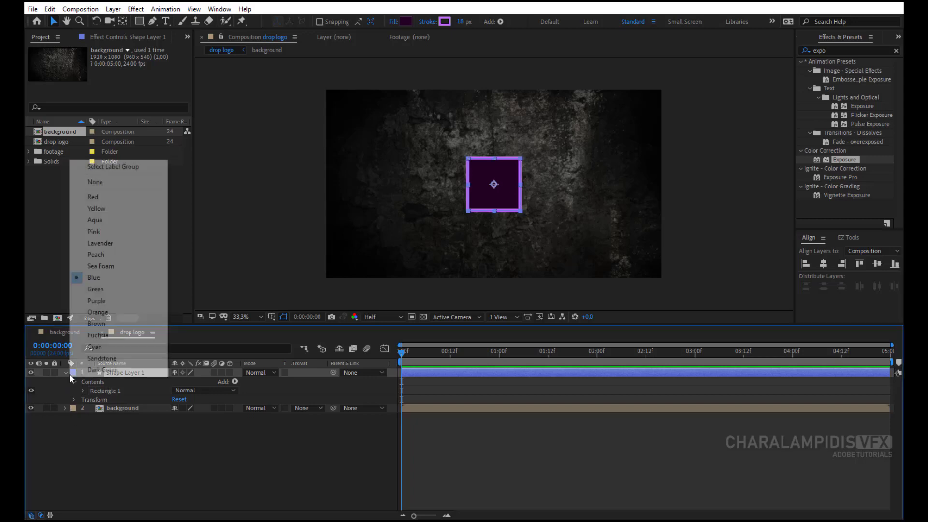
pyautogui.click(64, 372)
pyautogui.click(98, 405)
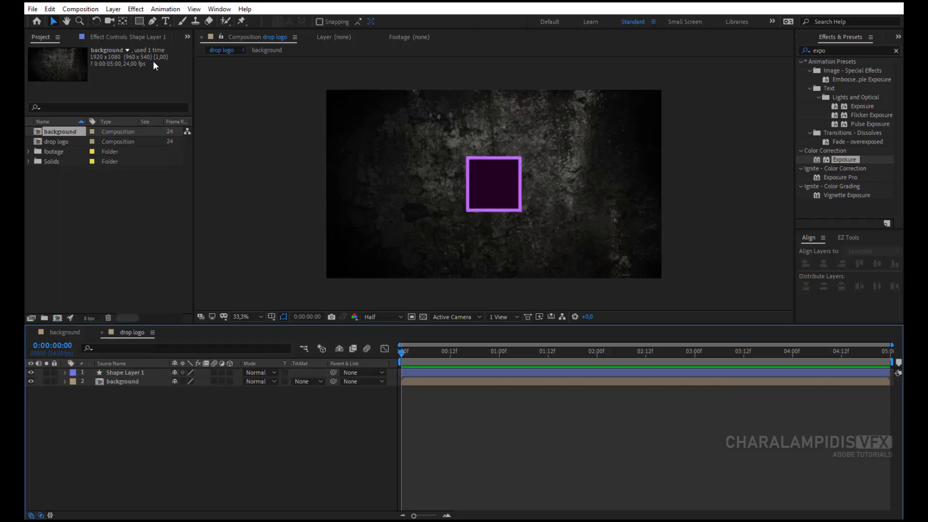
# Add the text Ae in white Bitter Bold and position it inside the purple square.
pyautogui.click(164, 21)
pyautogui.click(485, 190)
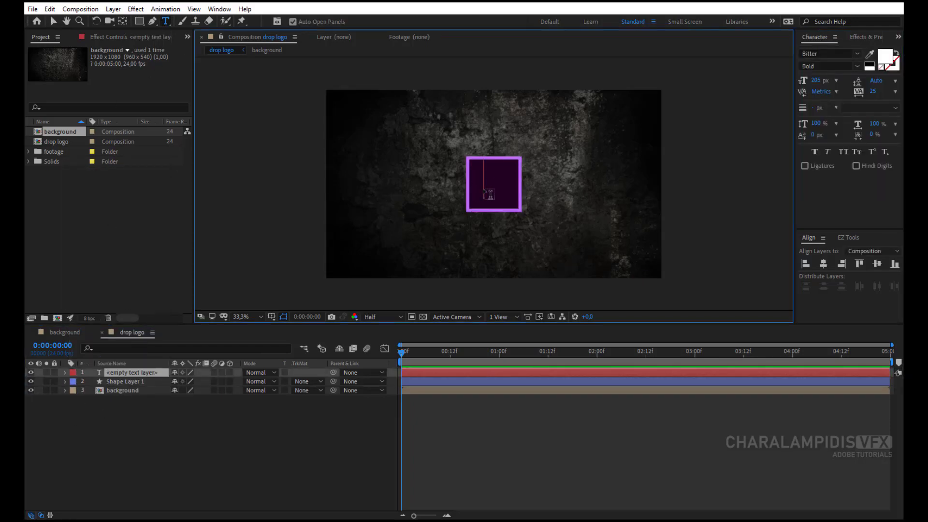
pyautogui.write('A')
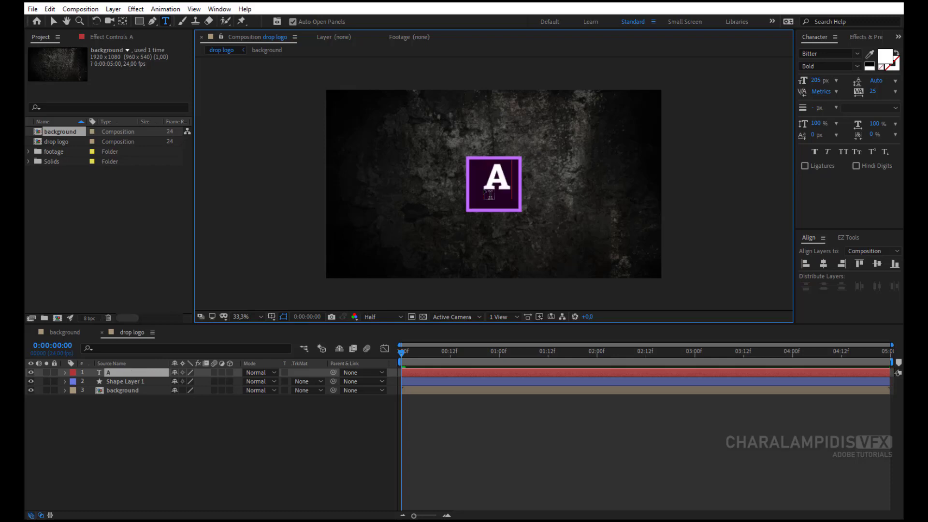
pyautogui.write('e')
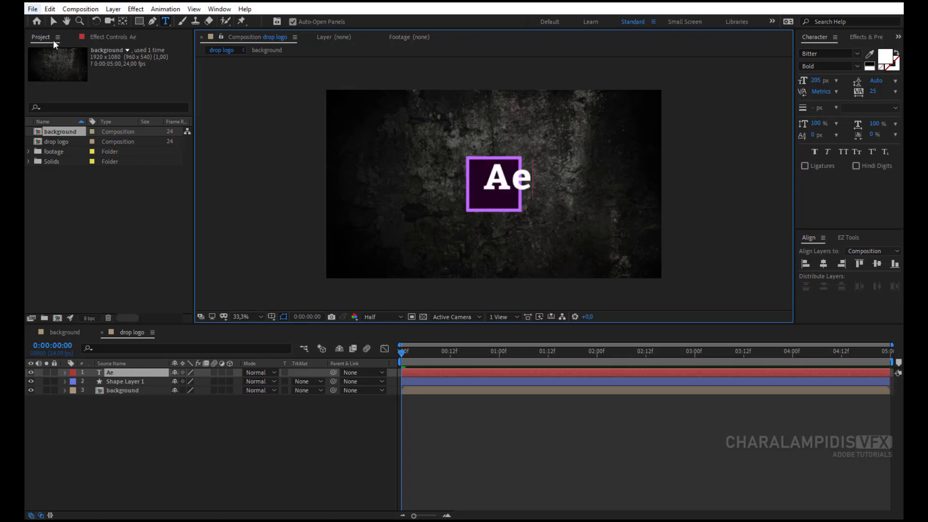
pyautogui.click(54, 21)
pyautogui.moveTo(506, 181); pyautogui.dragTo(493, 188)
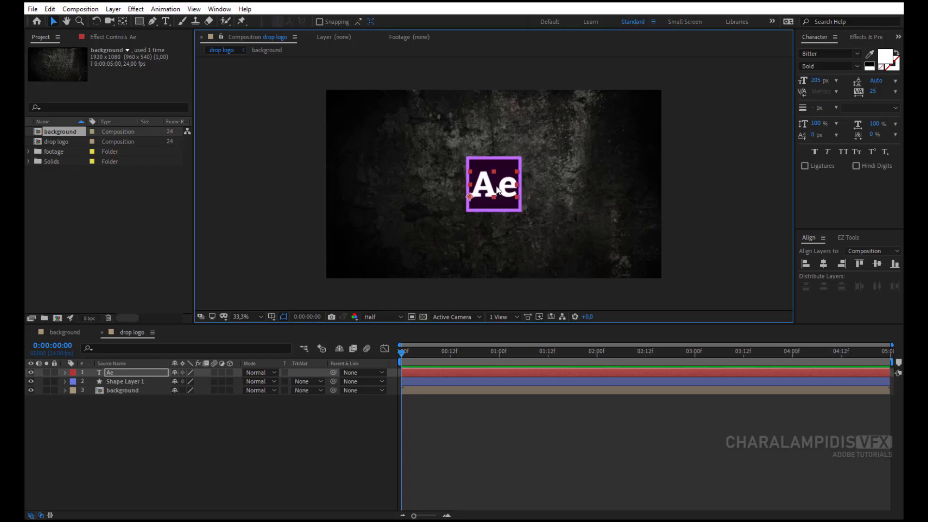
# Reduce the Ae text's font size to 177 px and reposition it in the middle of the square.
pyautogui.click(109, 373)
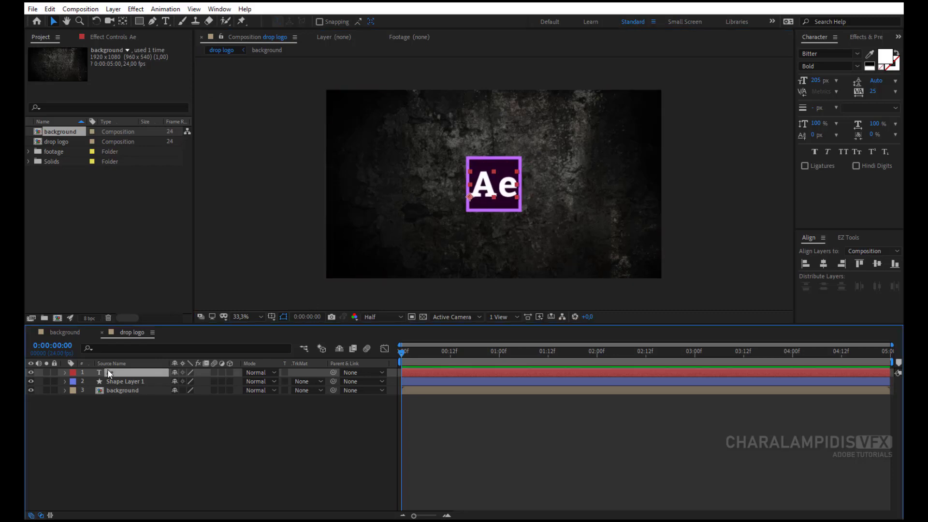
pyautogui.moveTo(813, 85); pyautogui.dragTo(794, 81)
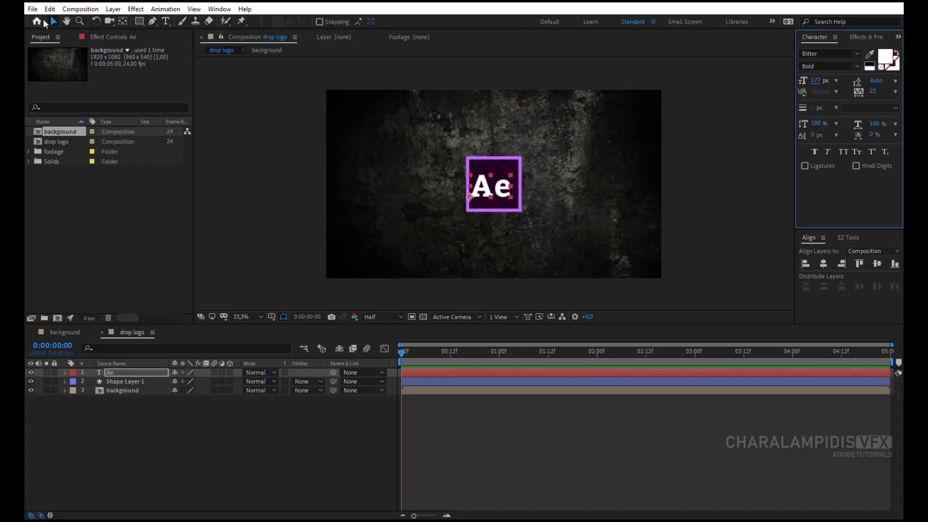
pyautogui.click(482, 192)
pyautogui.moveTo(482, 192); pyautogui.dragTo(486, 191)
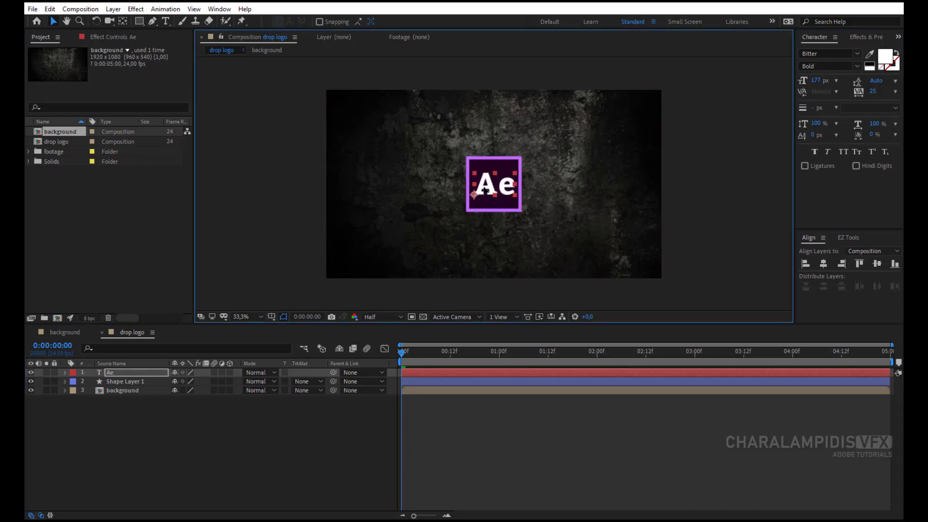
# Move the Ae text layer's anchor point to its centre with EZ Tools.
pyautogui.click(117, 375)
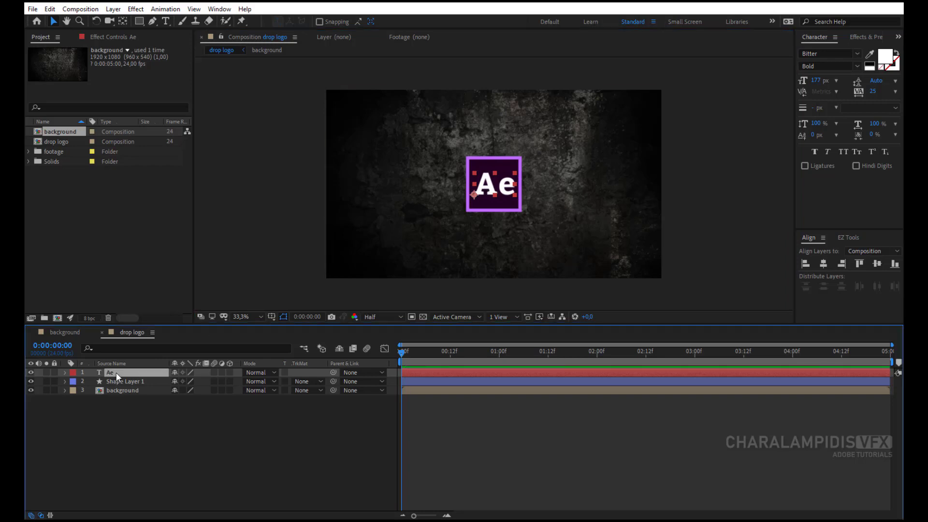
pyautogui.click(848, 238)
pyautogui.moveTo(832, 230); pyautogui.dragTo(824, 190)
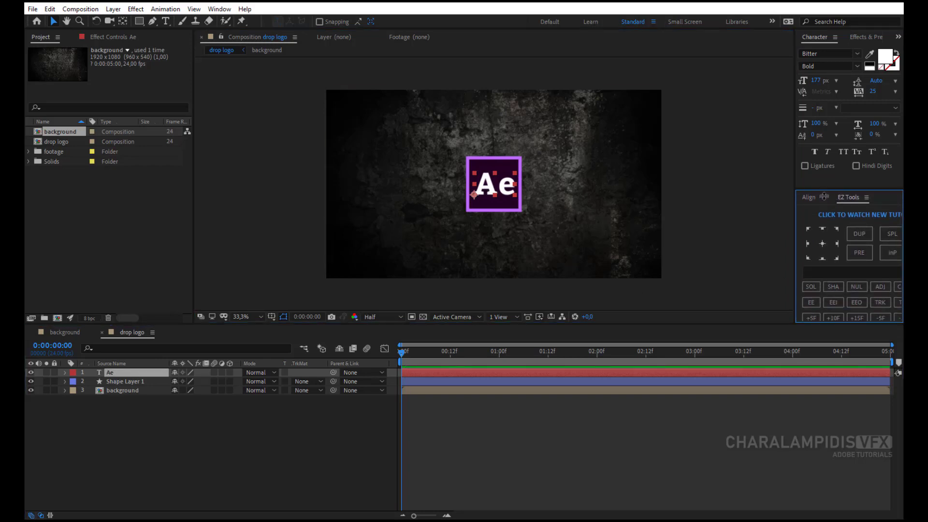
pyautogui.click(823, 245)
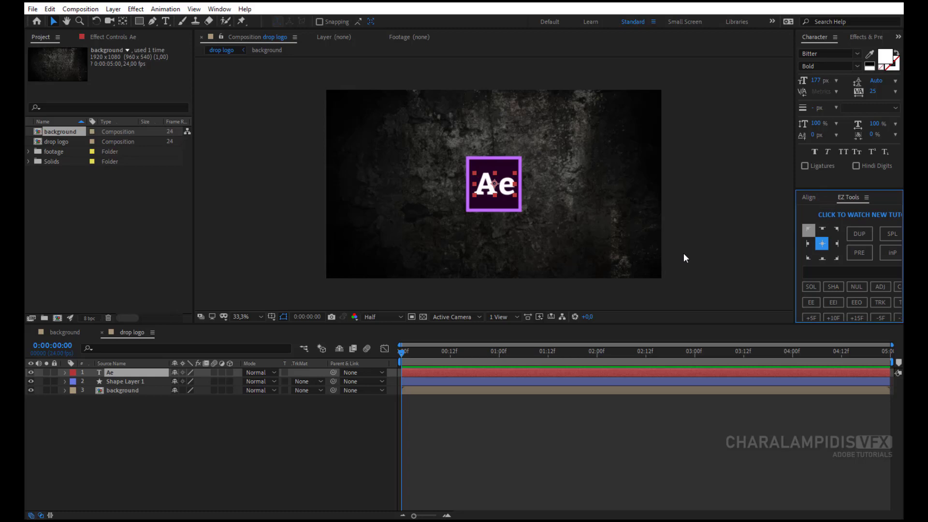
# Align the Ae text and Shape Layer 1 to each other's horizontal and vertical centres.
pyautogui.click(110, 383)
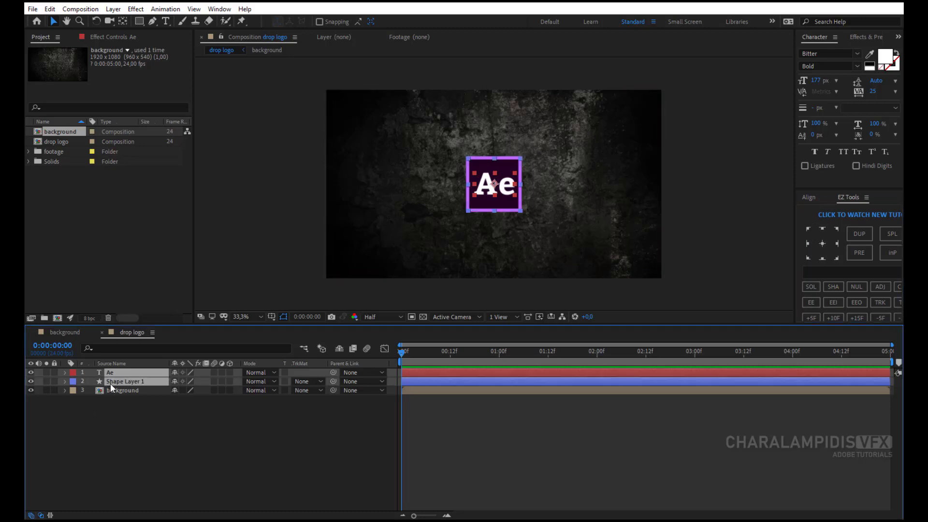
pyautogui.click(809, 198)
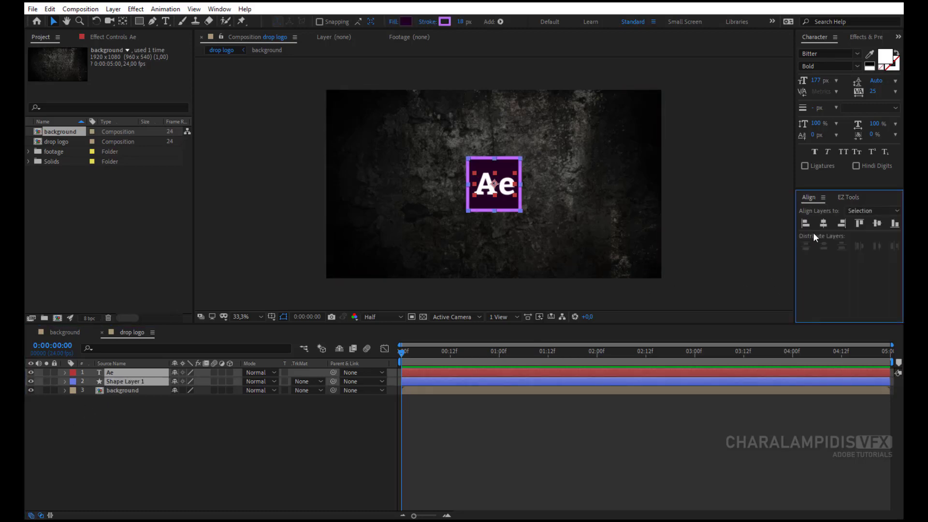
pyautogui.click(824, 224)
pyautogui.click(877, 224)
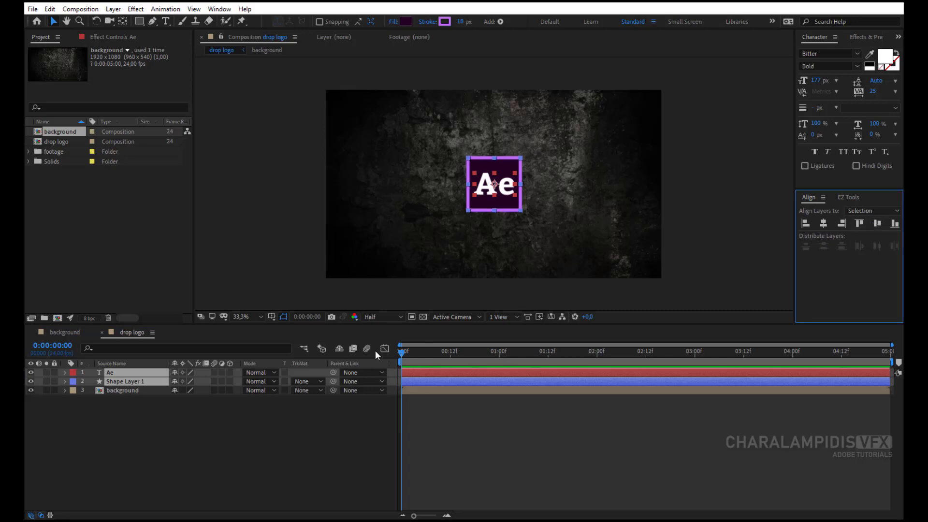
# Pre-compose the Ae text and Shape Layer 1 into a new composition named logo.
pyautogui.rightClick(135, 382)
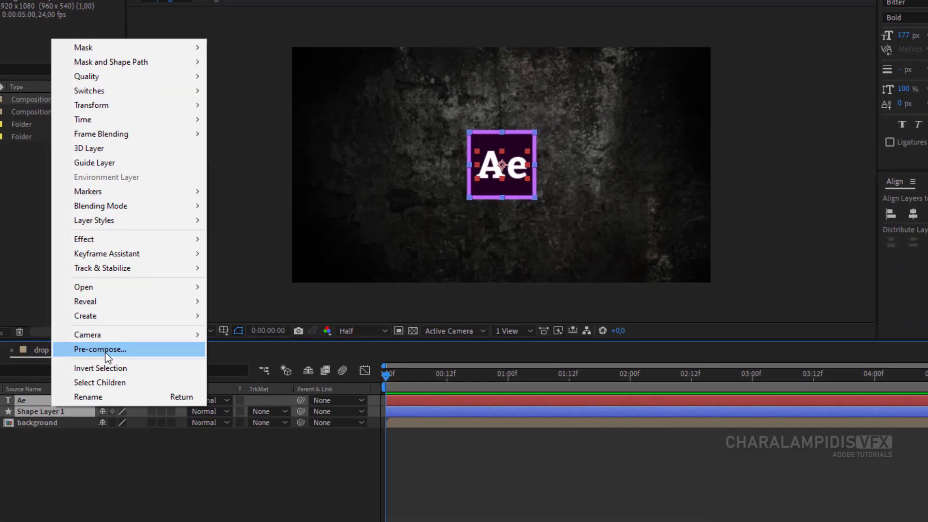
pyautogui.click(173, 333)
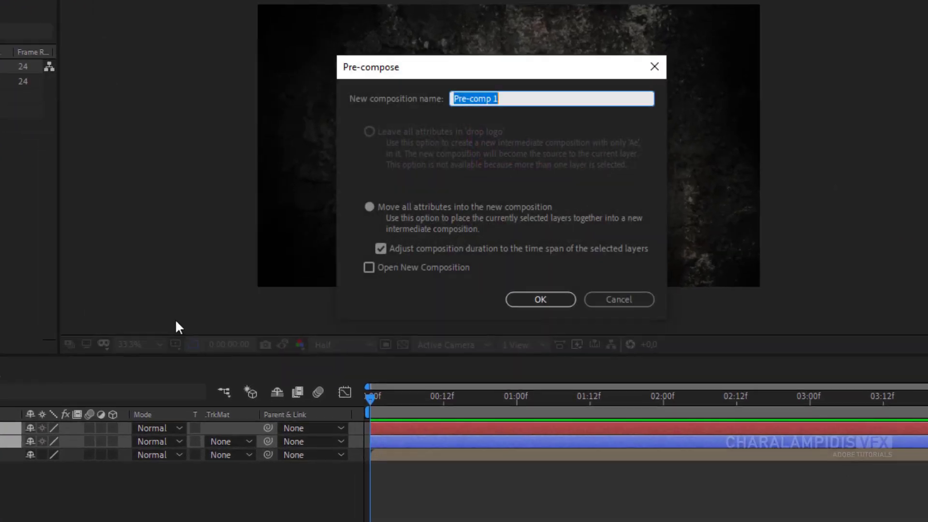
pyautogui.press('BackSpace')
pyautogui.write('log')
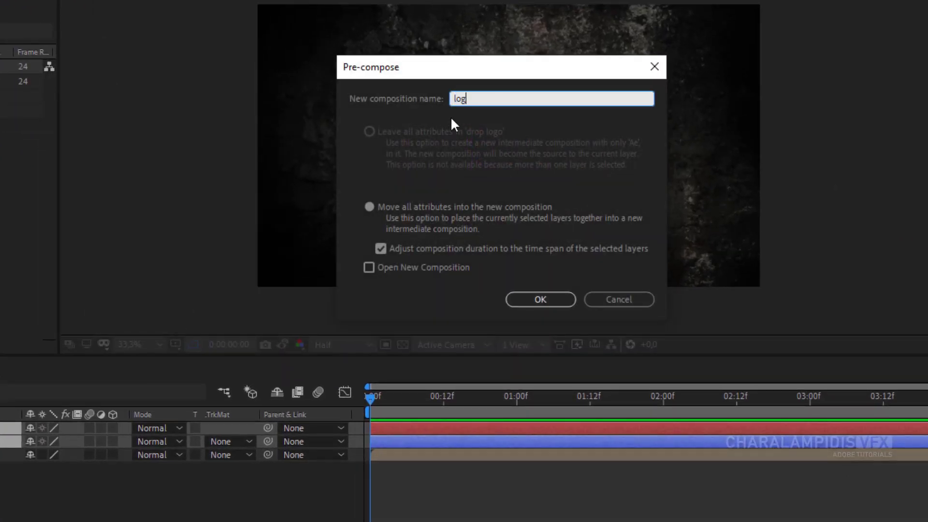
pyautogui.write('o')
pyautogui.click(541, 299)
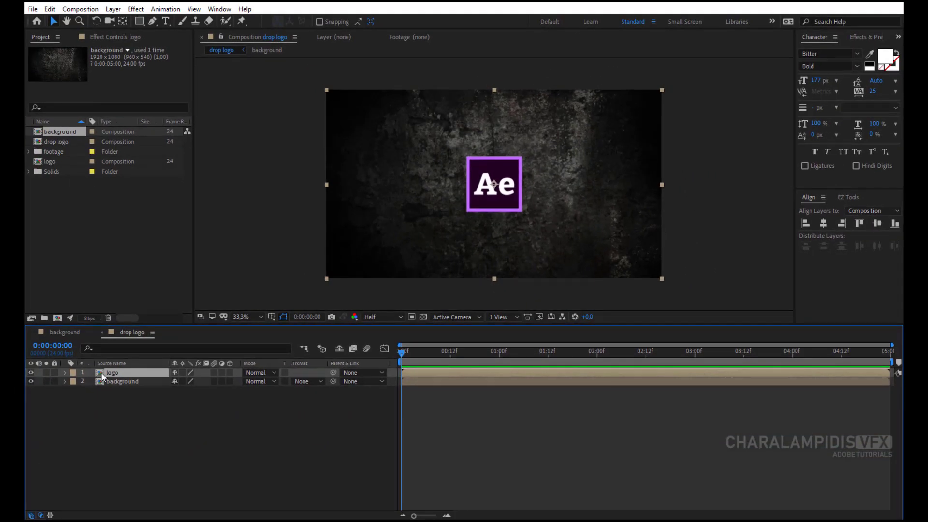
# Inside the logo composition, pre-compose both layers into a new composition named logo change.
pyautogui.doubleClick(101, 373)
pyautogui.moveTo(151, 406); pyautogui.dragTo(126, 374)
pyautogui.rightClick(126, 374)
pyautogui.click(166, 327)
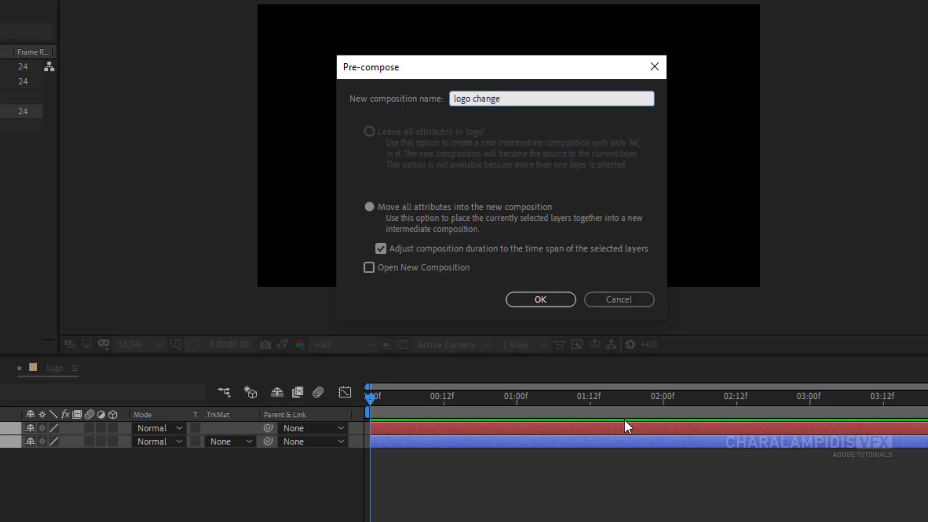
pyautogui.click(539, 299)
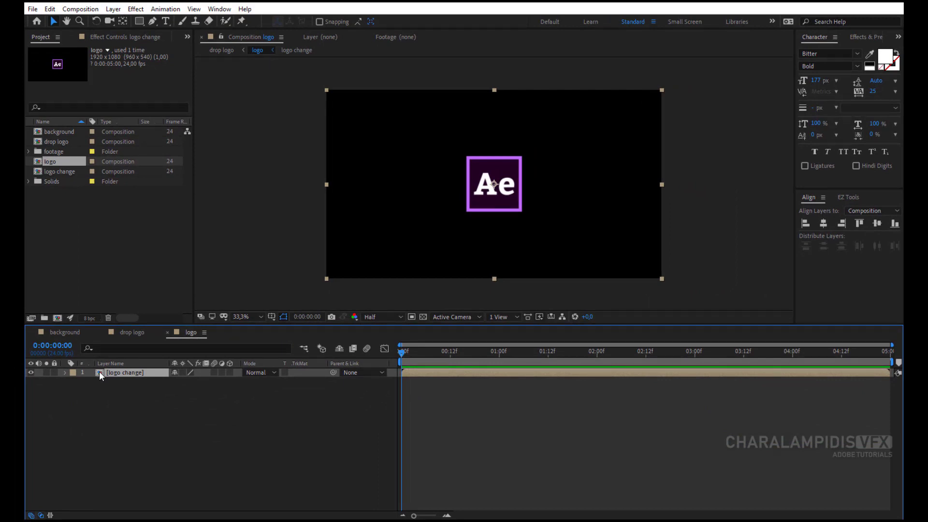
# In the logo change composition, place four ruler guides along the purple square's edges and turn on the transparency grid.
pyautogui.doubleClick(100, 372)
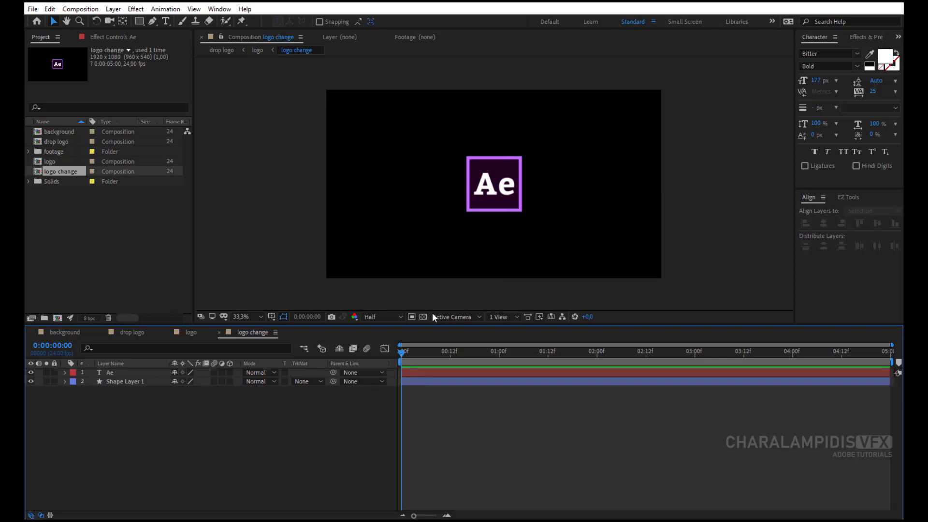
pyautogui.click(272, 317)
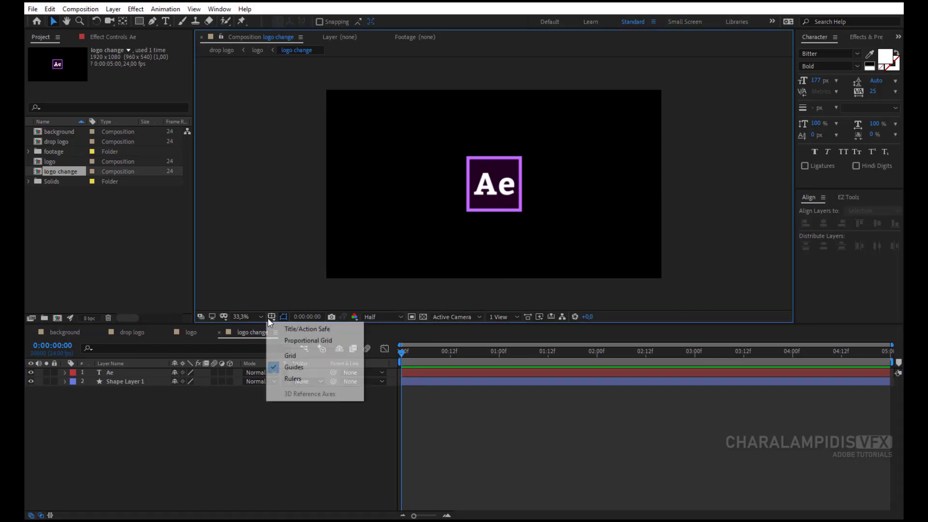
pyautogui.click(290, 379)
pyautogui.moveTo(198, 270); pyautogui.dragTo(527, 240)
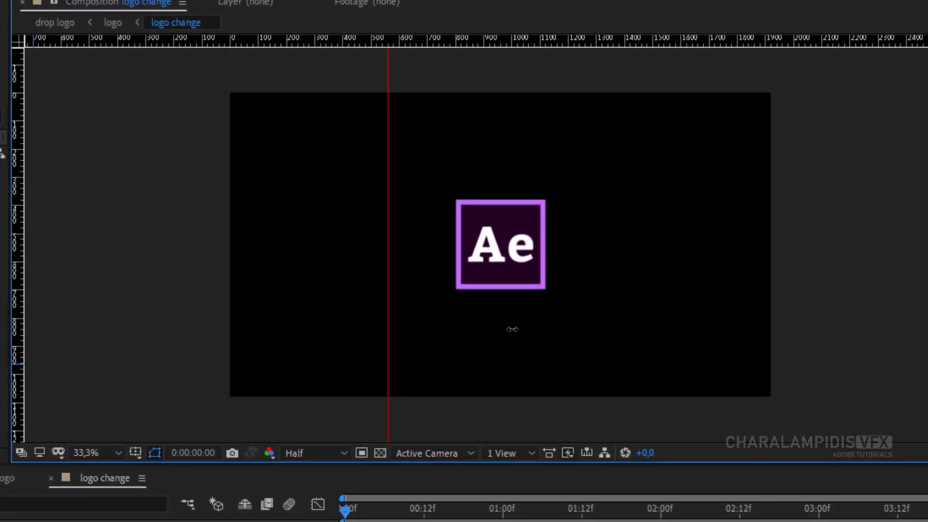
pyautogui.moveTo(547, 329); pyautogui.dragTo(545, 329)
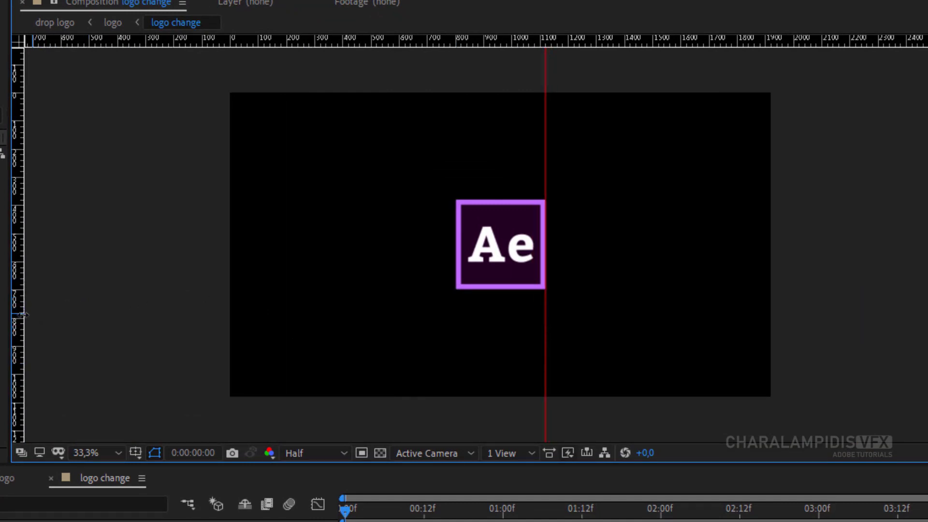
pyautogui.moveTo(22, 315); pyautogui.dragTo(454, 297)
pyautogui.moveTo(447, 42); pyautogui.dragTo(501, 289)
pyautogui.moveTo(480, 41); pyautogui.dragTo(505, 201)
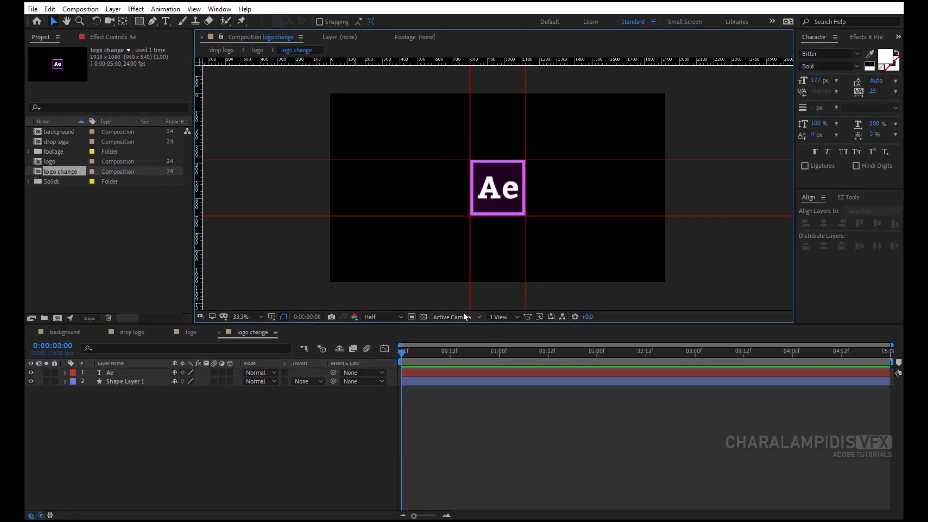
pyautogui.click(423, 317)
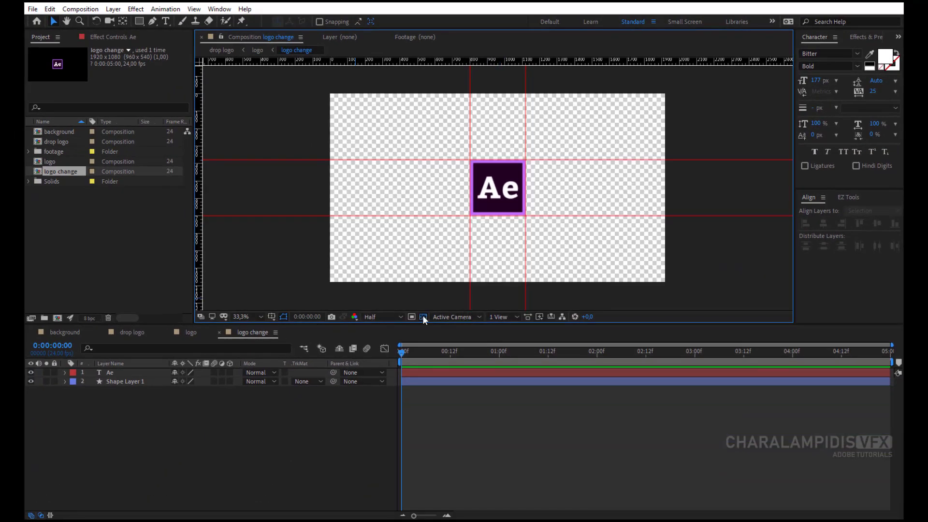
# In the drop logo composition, make the logo layer 3D and add a Position keyframe at 0:00:01:12.
pyautogui.click(126, 332)
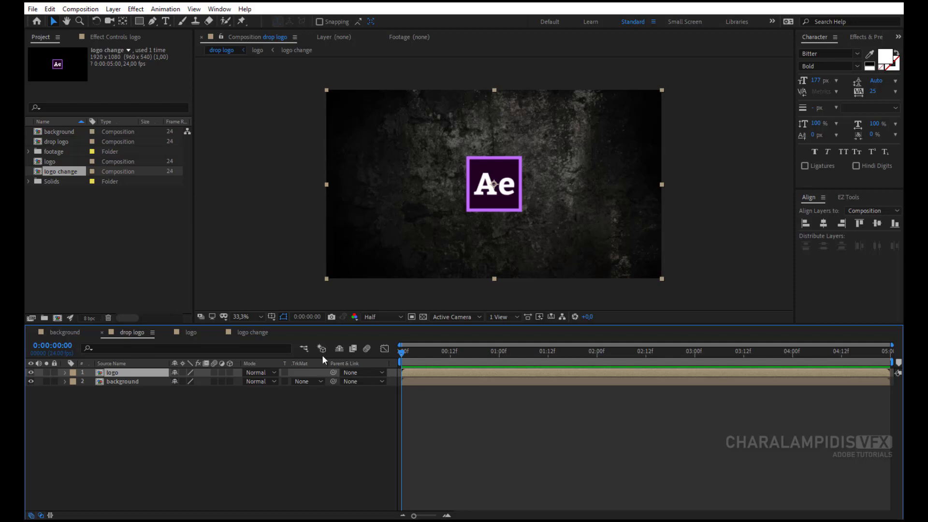
pyautogui.click(231, 372)
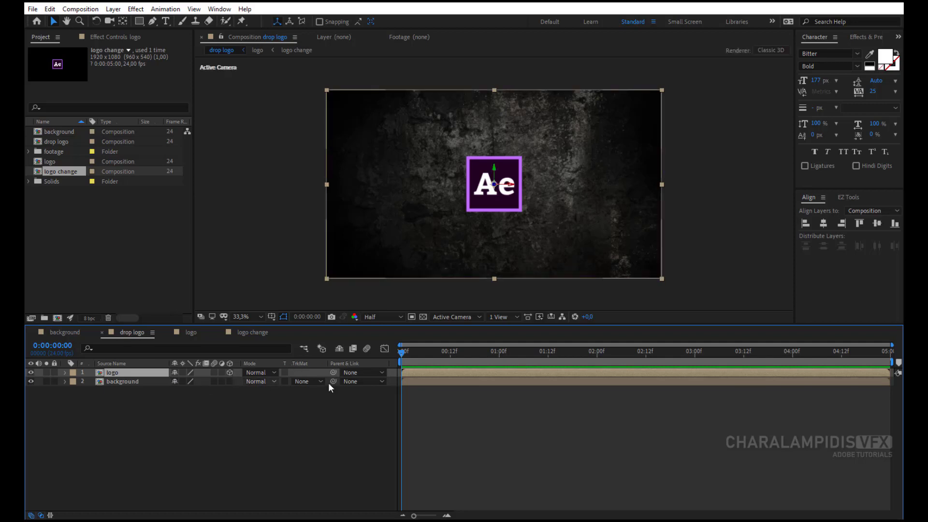
pyautogui.moveTo(399, 350); pyautogui.dragTo(548, 357)
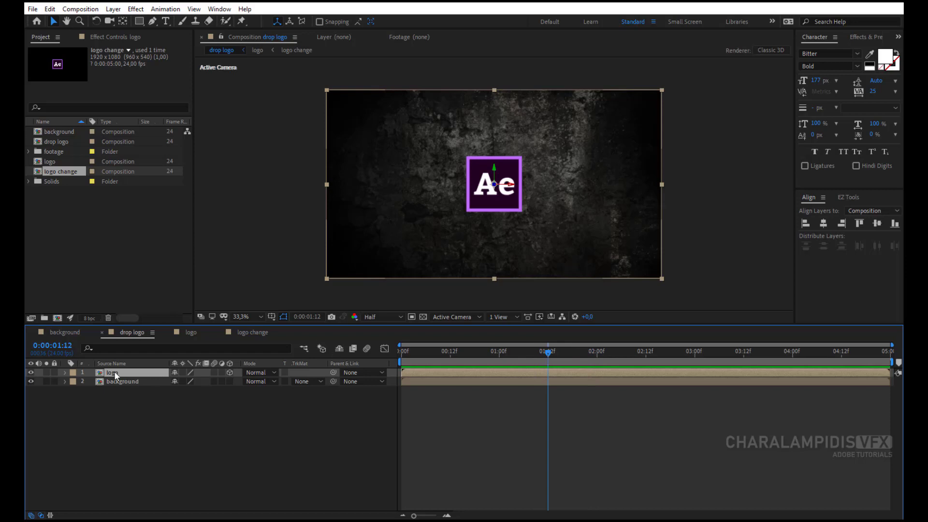
pyautogui.press('p')
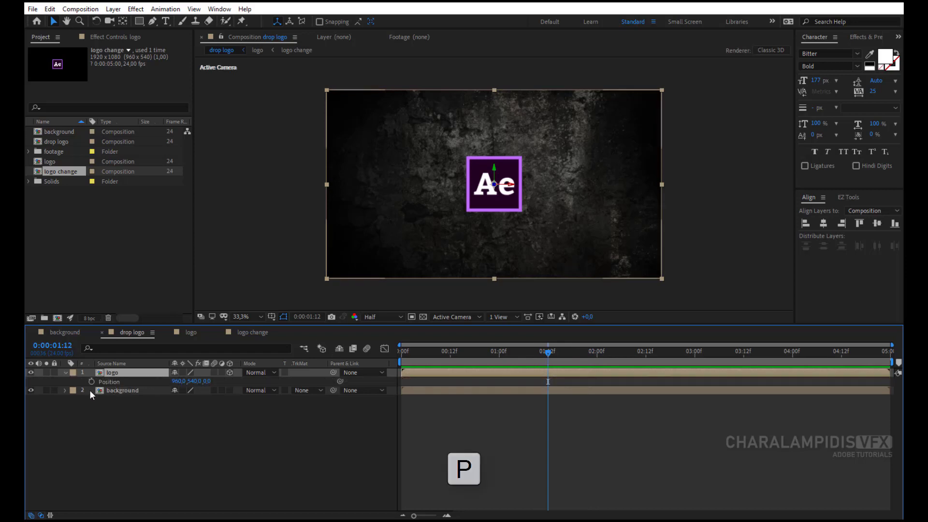
pyautogui.click(92, 381)
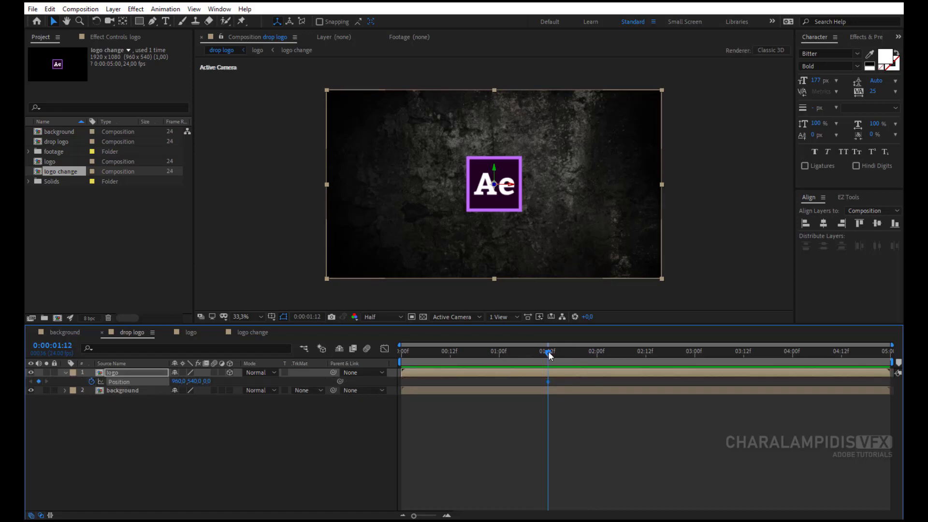
# Set the logo's Z position to -2669 at 0:00:00:12 and preview the drop from the start.
pyautogui.moveTo(549, 352); pyautogui.dragTo(451, 355)
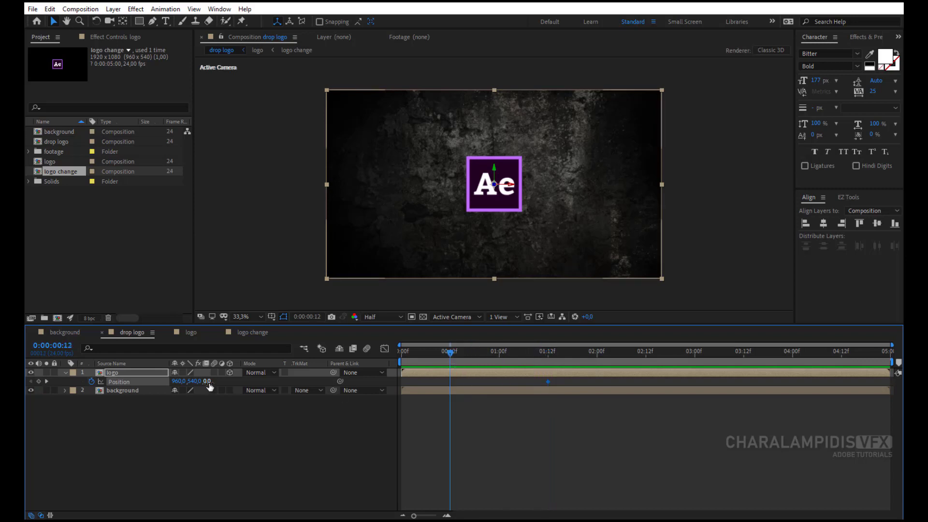
pyautogui.moveTo(209, 385); pyautogui.dragTo(180, 381)
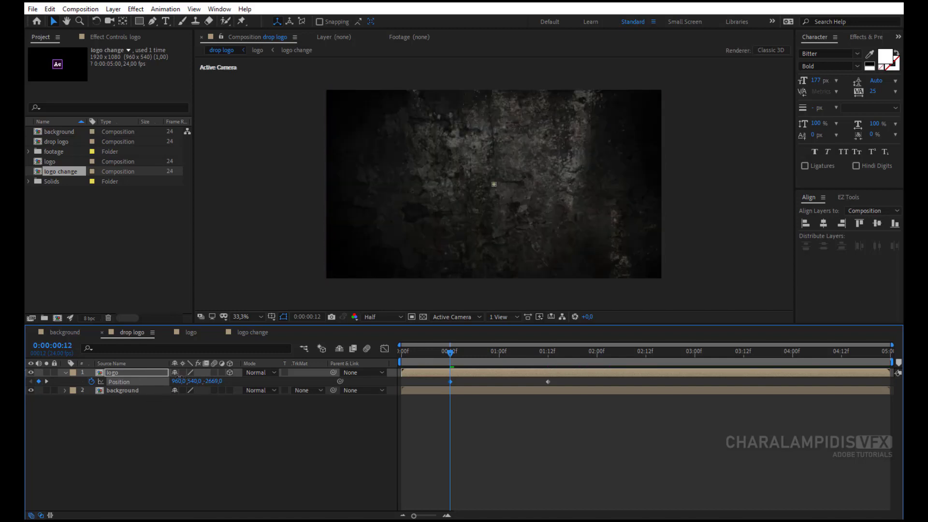
pyautogui.moveTo(450, 353); pyautogui.dragTo(339, 357)
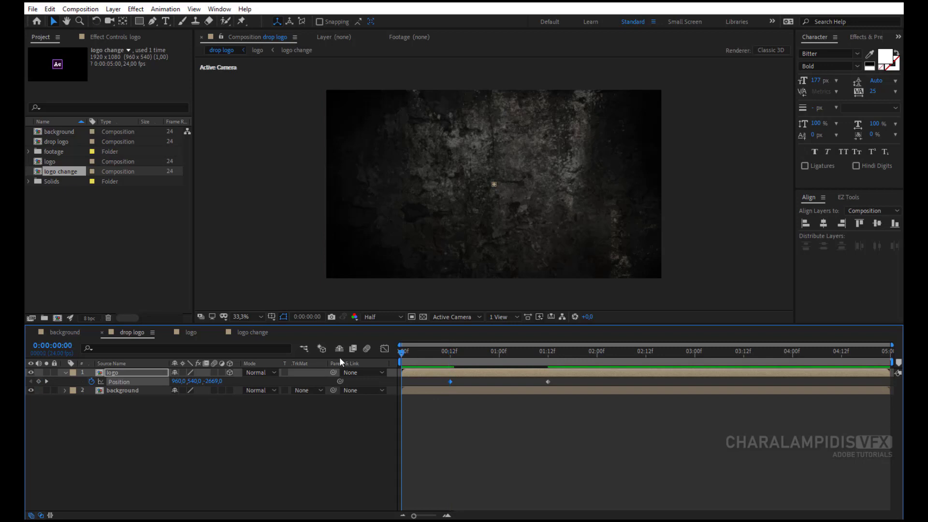
pyautogui.press('space')
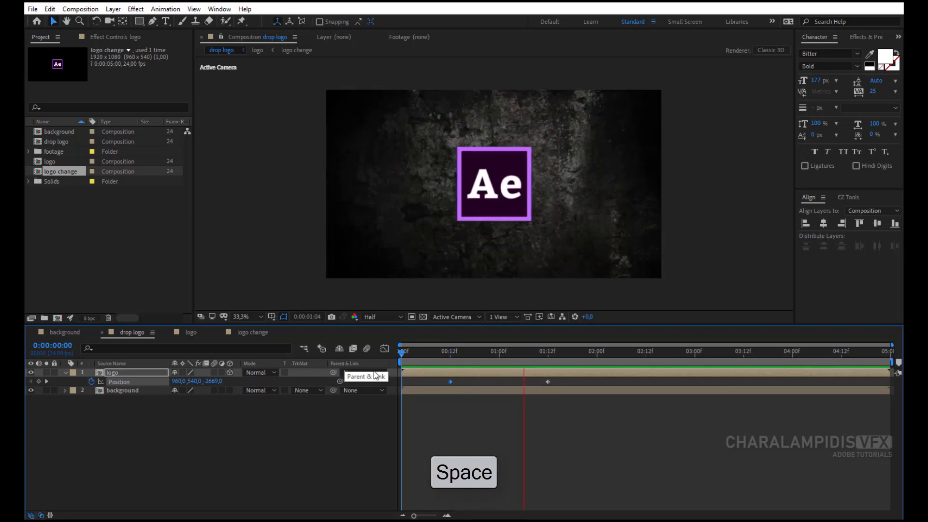
# Move the logo's ending Position keyframe earlier to 0:00:01:09 and preview the faster drop.
pyautogui.click(544, 360)
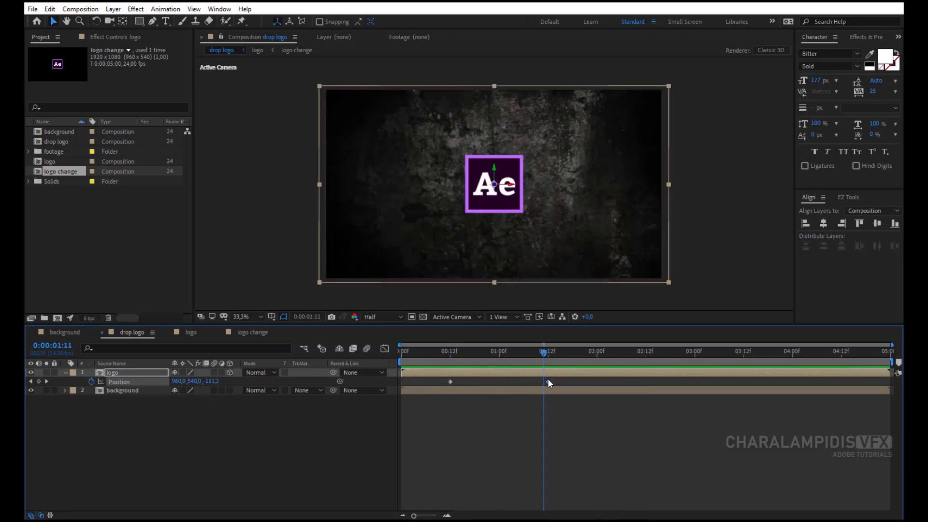
pyautogui.moveTo(547, 381); pyautogui.dragTo(302, 367)
pyautogui.press('space')
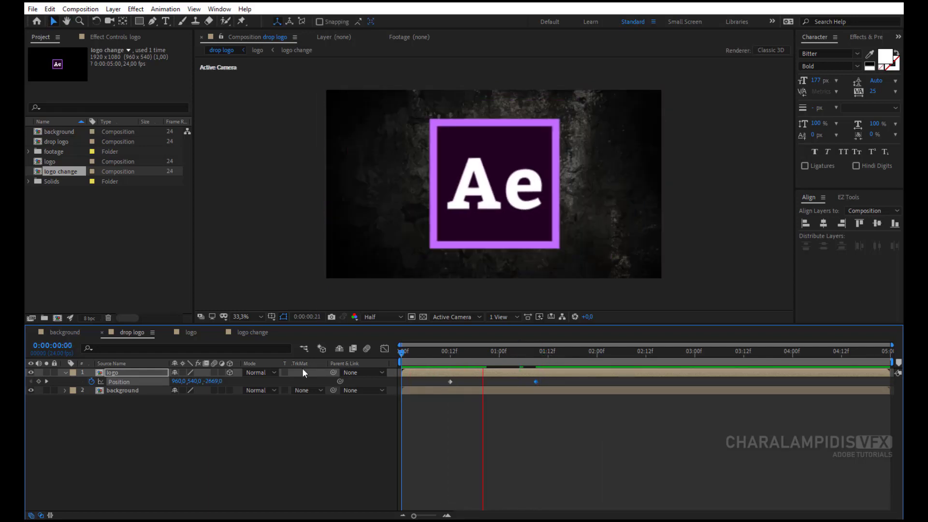
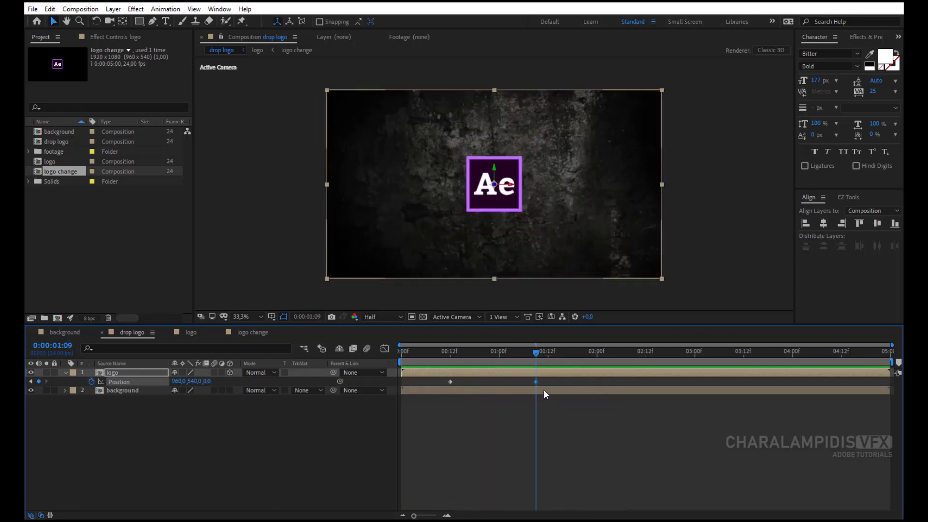
# Apply Easy Ease to both Position keyframes of the logo layer.
pyautogui.moveTo(547, 378); pyautogui.dragTo(442, 390)
pyautogui.rightClick(451, 382)
pyautogui.moveTo(513, 512)
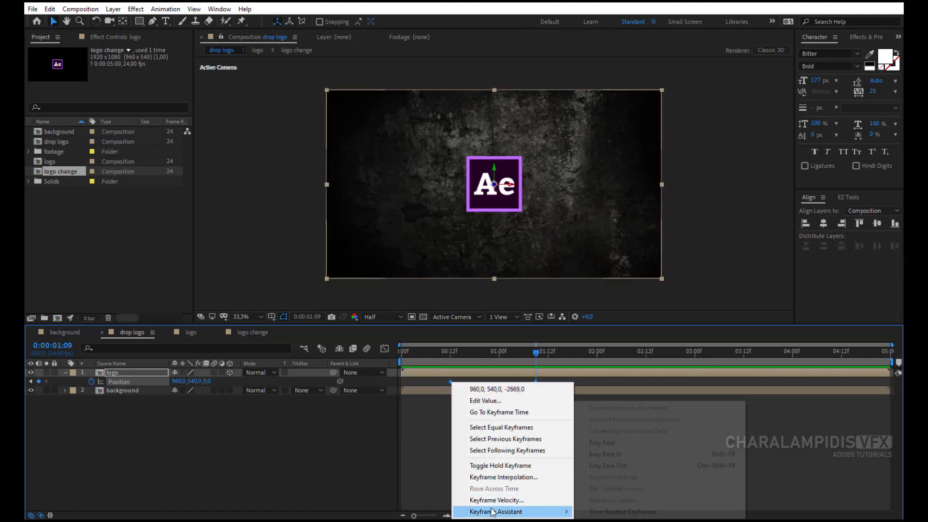
pyautogui.click(607, 443)
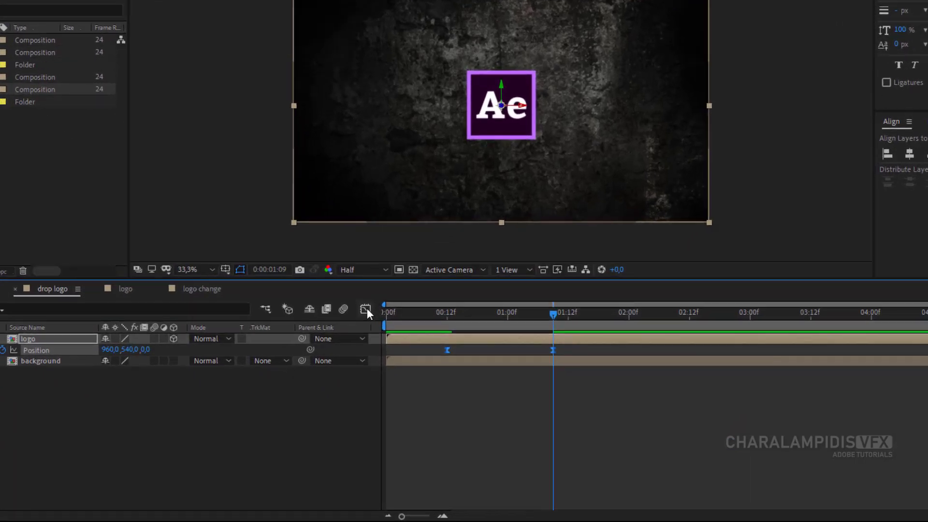
# Reshape the logo's Position speed graph so the speed peaks sharply just before the ending keyframe, and preview the drop.
pyautogui.click(384, 348)
pyautogui.click(543, 504)
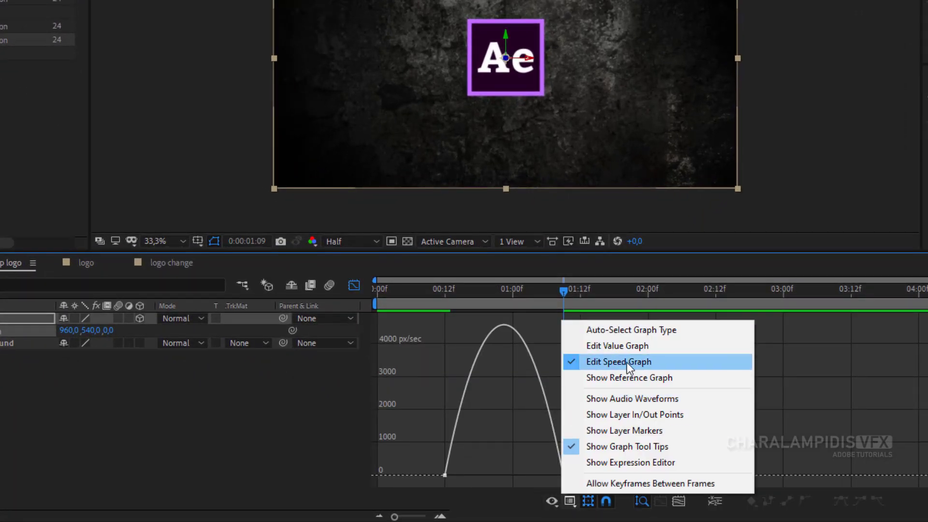
pyautogui.click(610, 281)
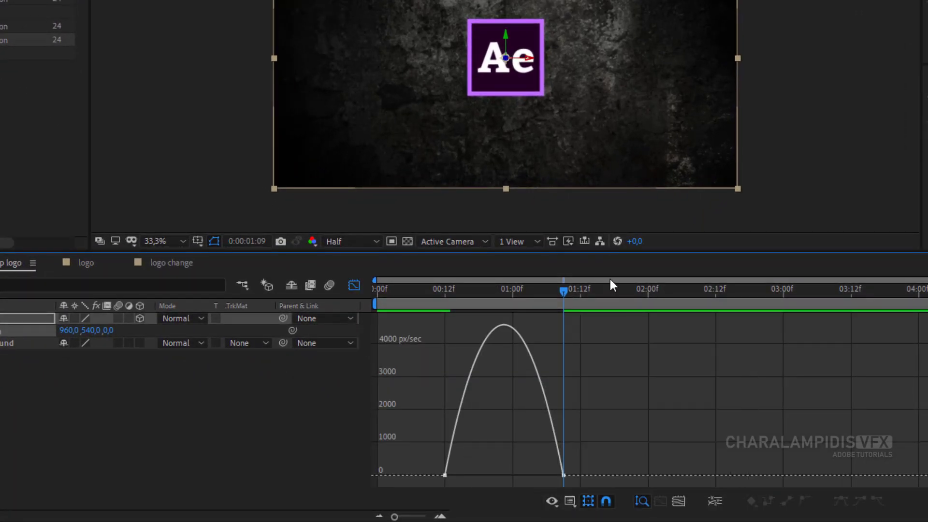
pyautogui.moveTo(433, 465); pyautogui.dragTo(511, 476)
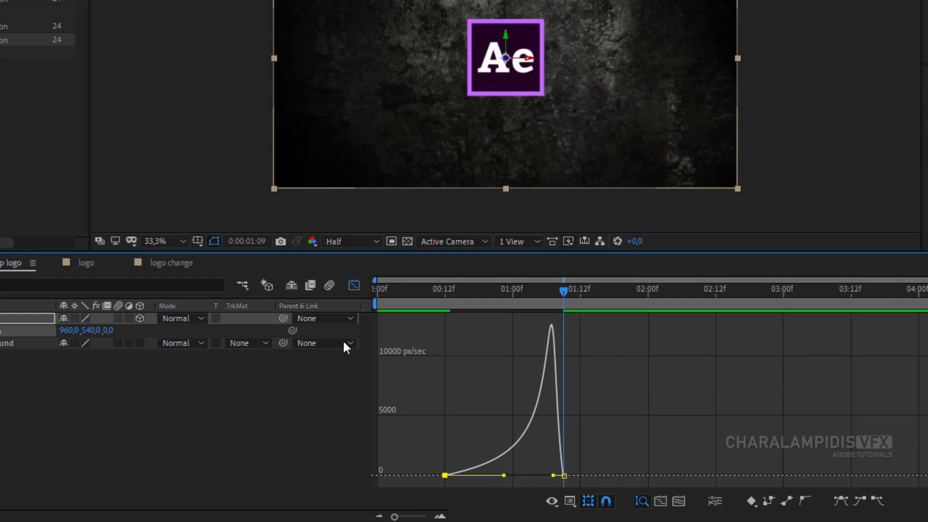
pyautogui.click(353, 286)
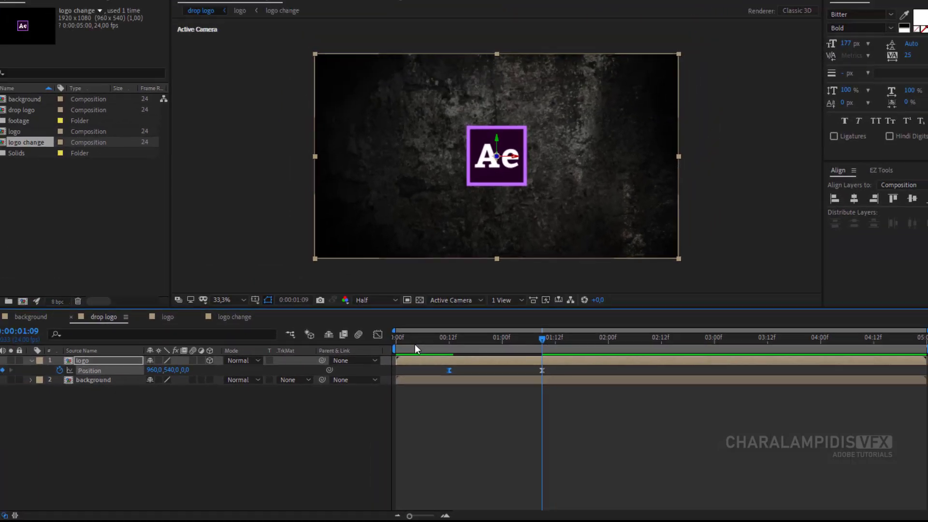
pyautogui.press('Home')
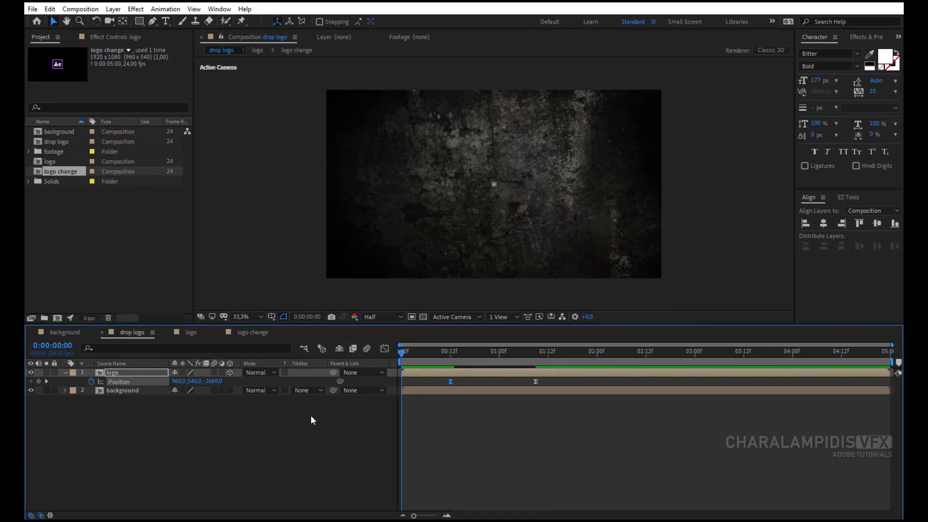
pyautogui.press('space')
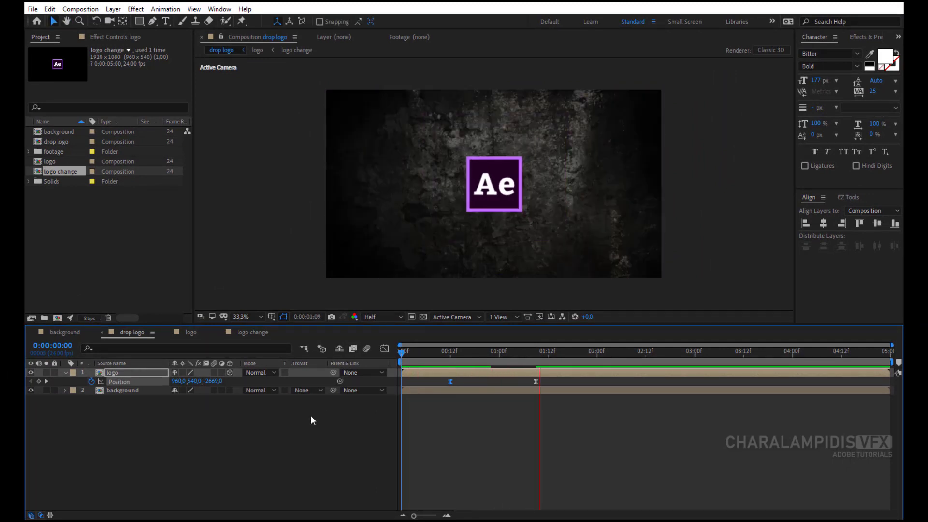
# Duplicate the logo layer at 0:00:01:09 as a layer named "shadow" and place it directly beneath the original logo.
pyautogui.moveTo(532, 356); pyautogui.dragTo(537, 356)
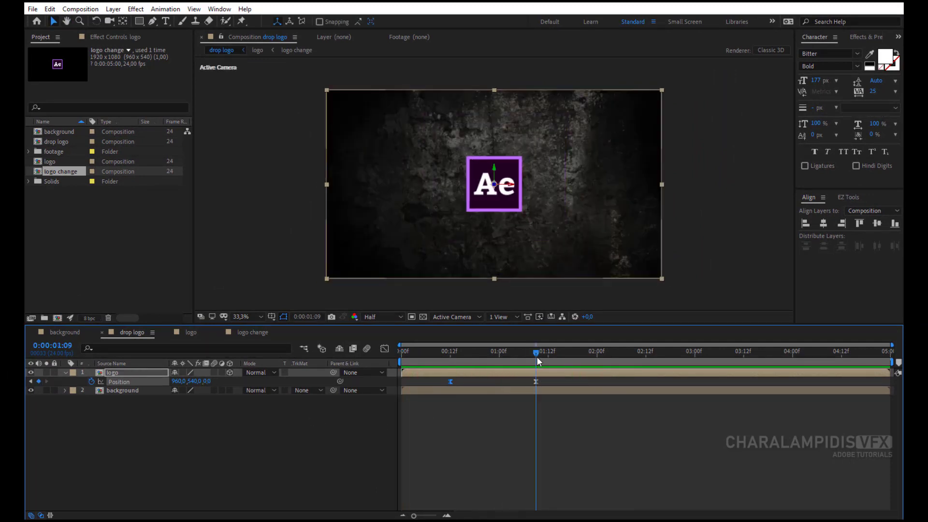
pyautogui.click(63, 373)
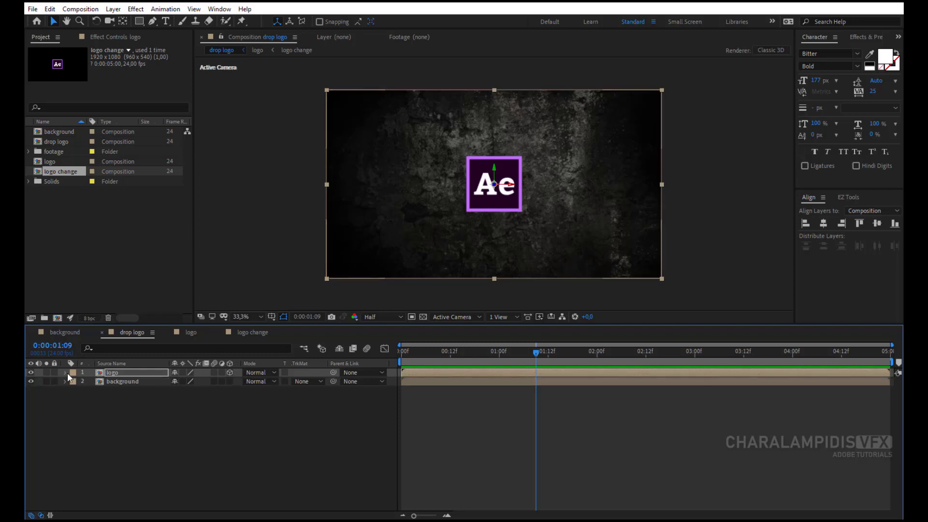
pyautogui.click(52, 11)
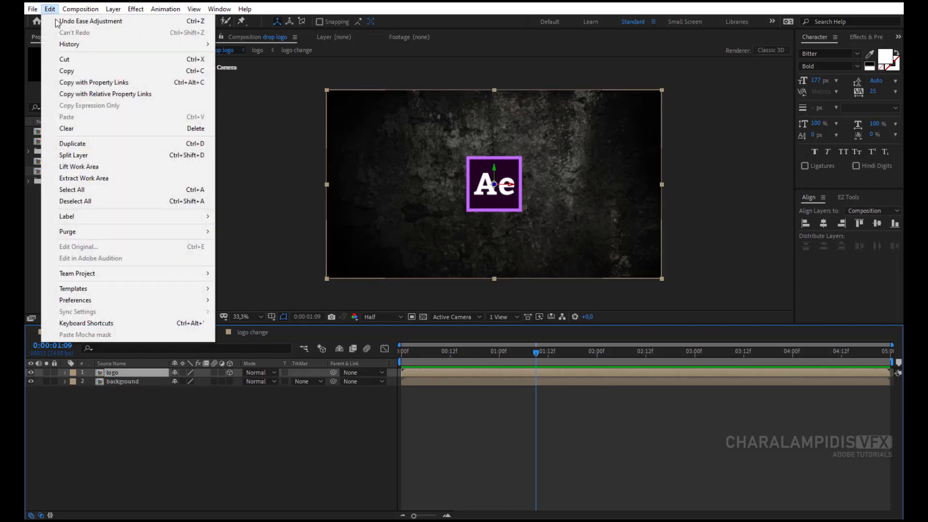
pyautogui.click(84, 144)
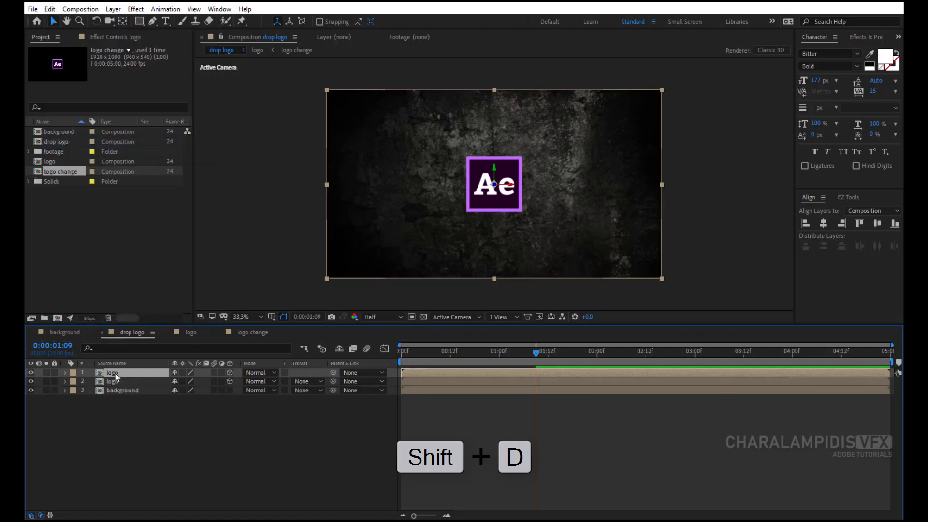
pyautogui.press('Return')
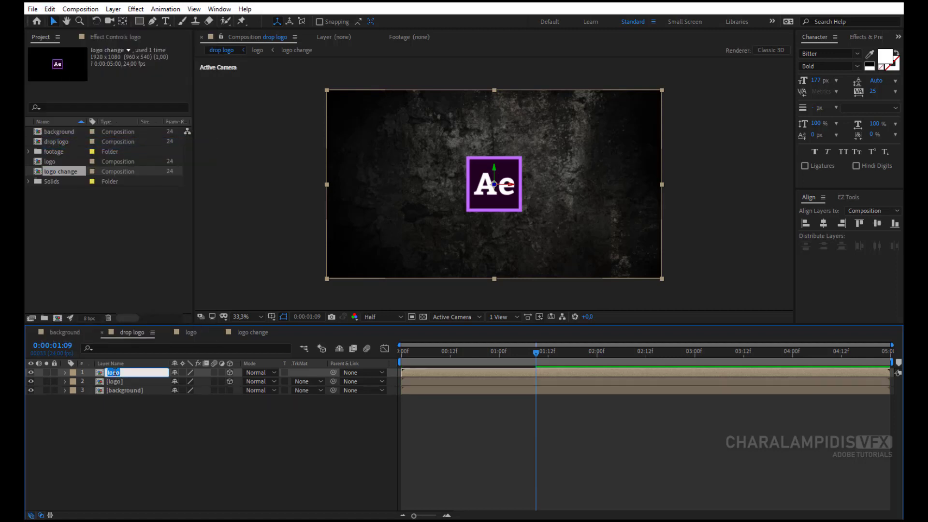
pyautogui.write('shadow')
pyautogui.press('Return')
pyautogui.moveTo(121, 376); pyautogui.dragTo(126, 392)
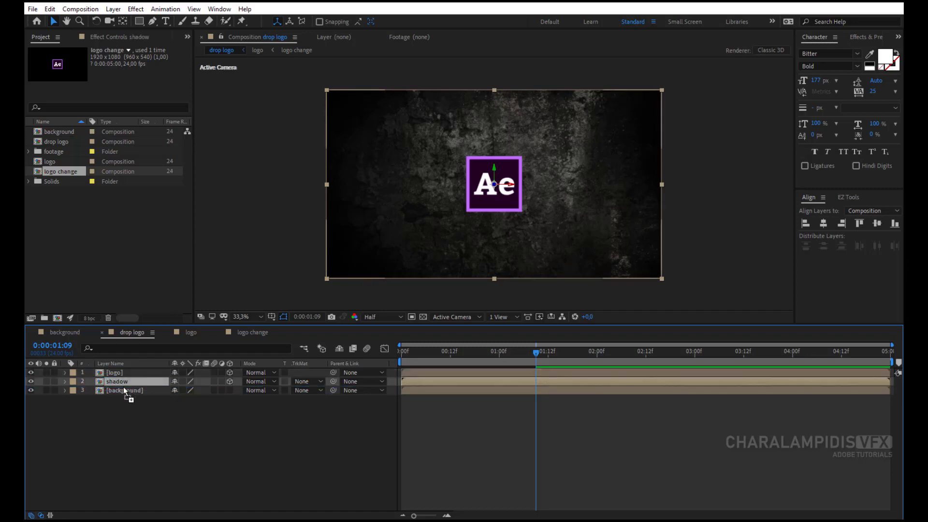
# Hide the logo layer and apply the Fill effect to the shadow layer.
pyautogui.click(30, 372)
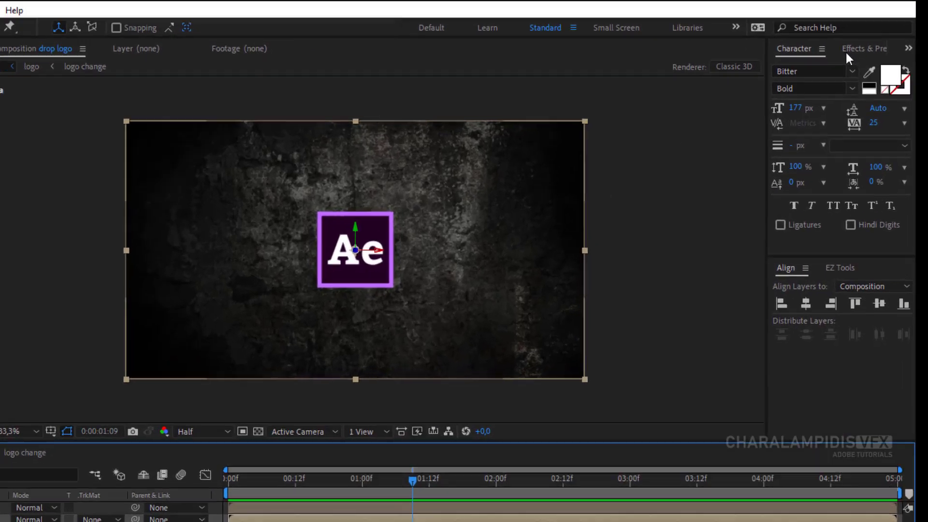
pyautogui.click(866, 37)
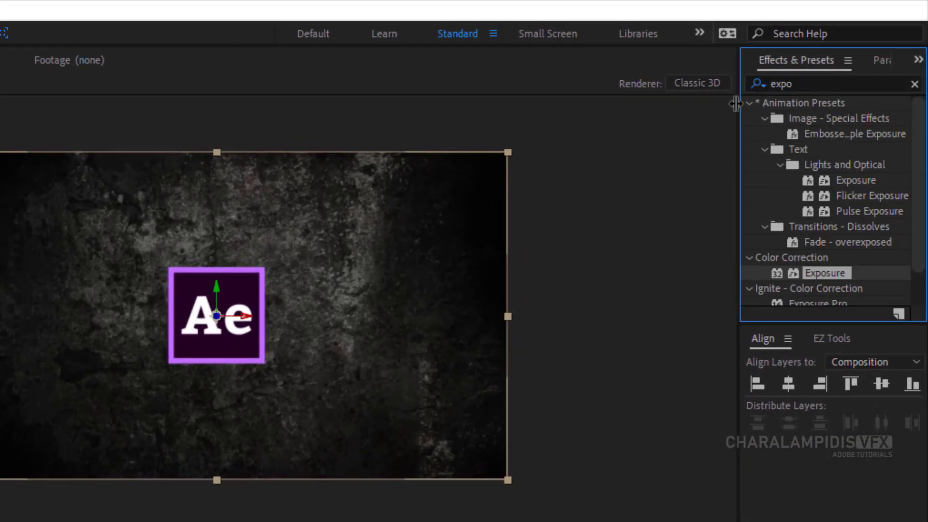
pyautogui.moveTo(740, 104); pyautogui.dragTo(705, 104)
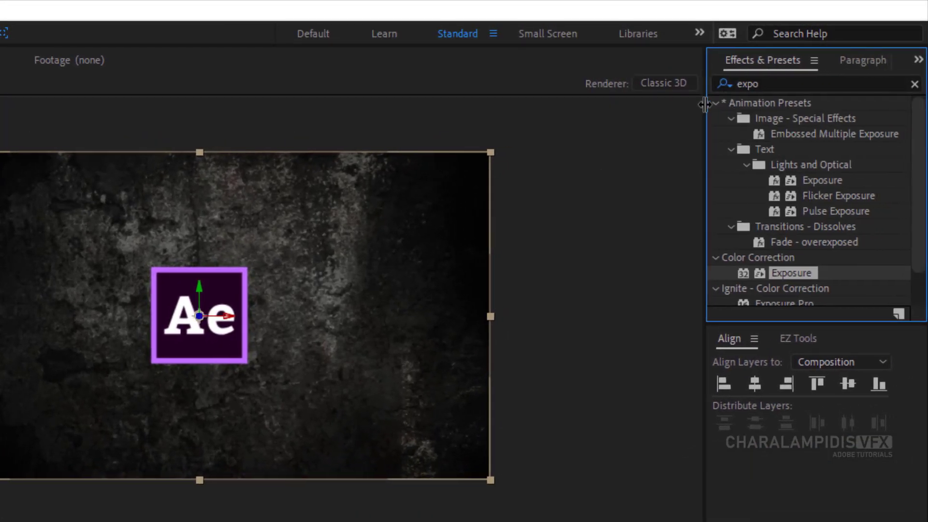
pyautogui.click(762, 83)
pyautogui.write('fill')
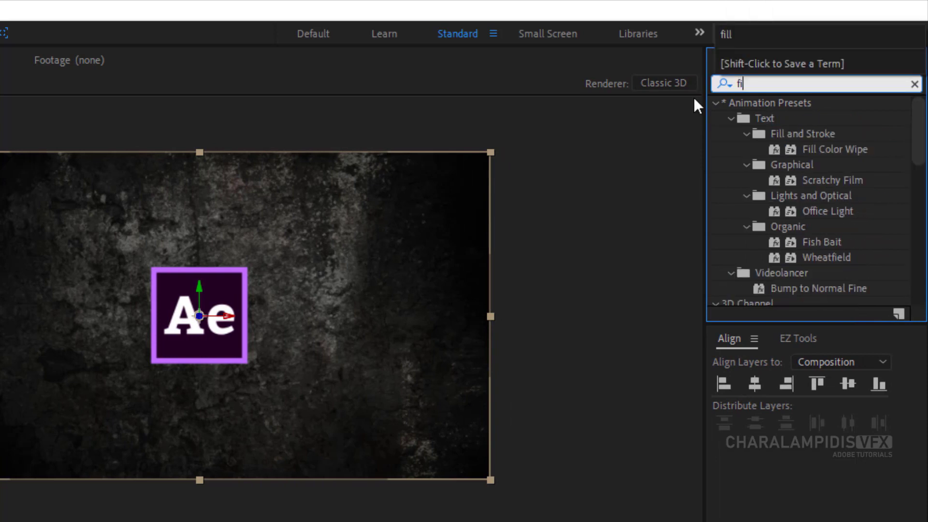
pyautogui.moveTo(783, 196); pyautogui.dragTo(129, 383)
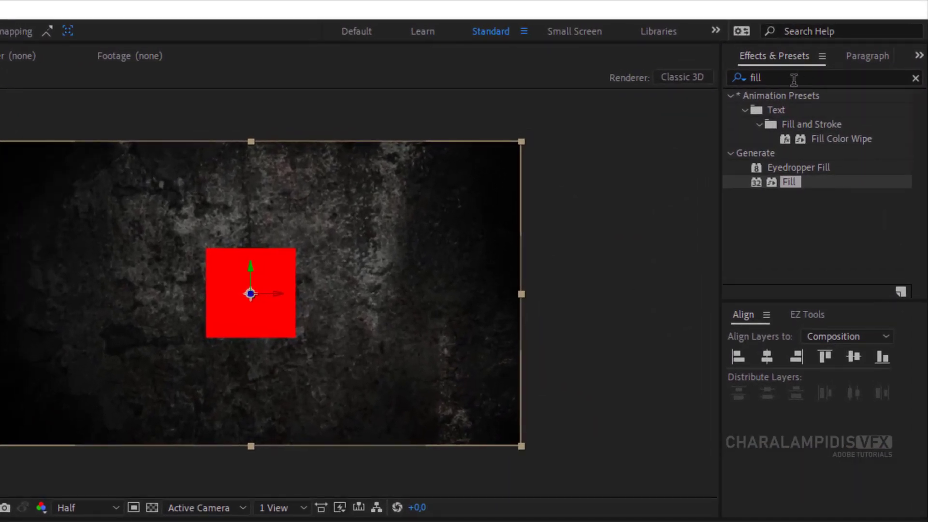
# Find the CC Radial Fast Blur effect and apply it to the shadow layer.
pyautogui.click(794, 79)
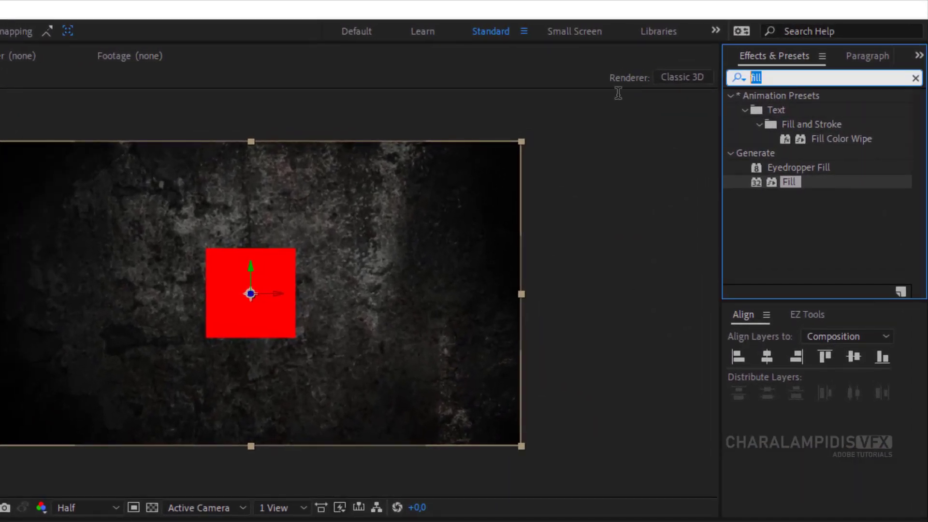
pyautogui.write('fast')
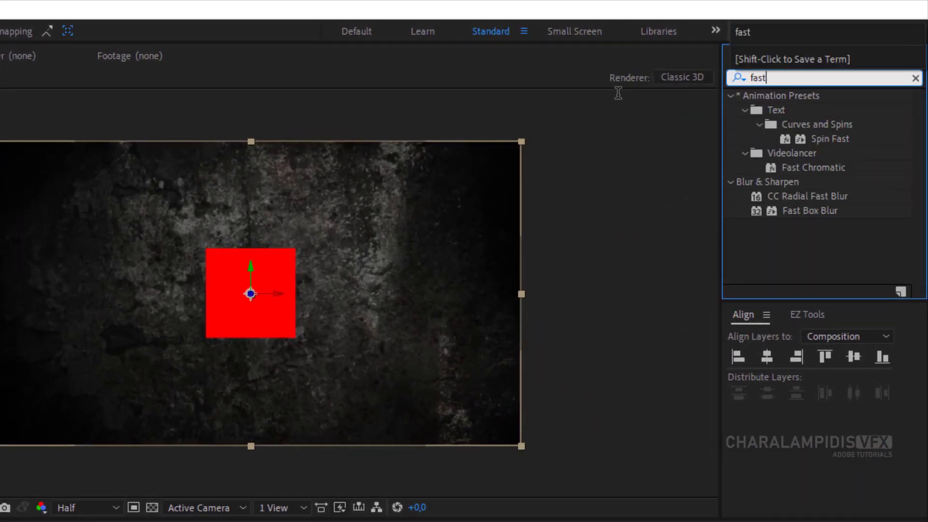
pyautogui.moveTo(773, 197); pyautogui.dragTo(129, 387)
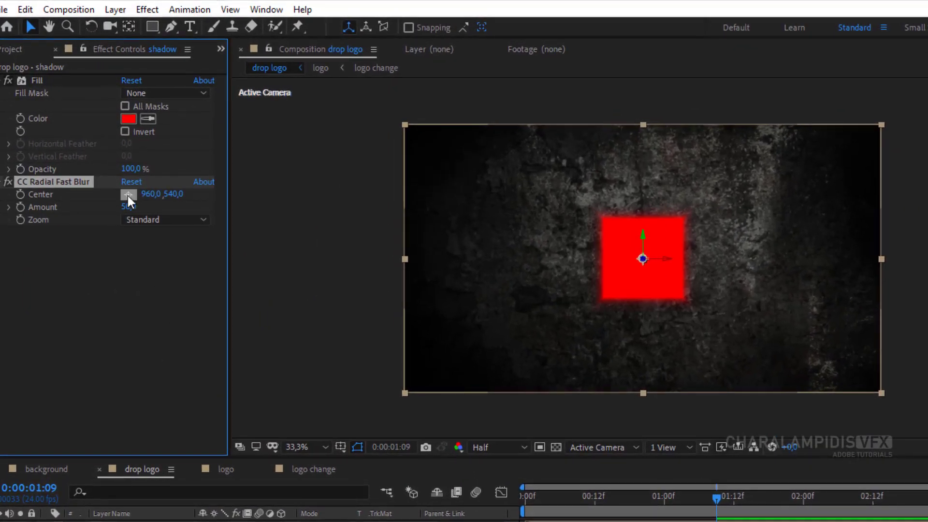
# Place the radial blur's center at the square's upper-left corner, about 798, 360, and set its Amount to 90.
pyautogui.click(128, 195)
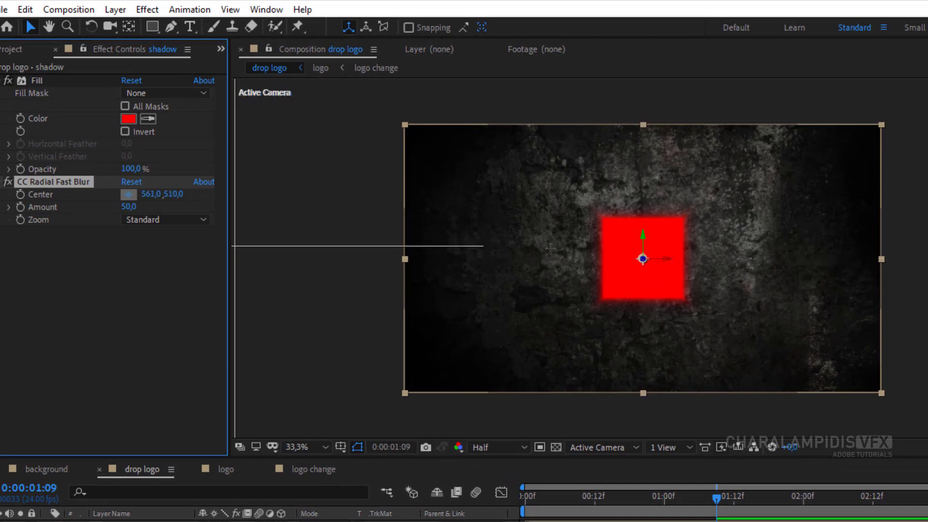
pyautogui.click(602, 214)
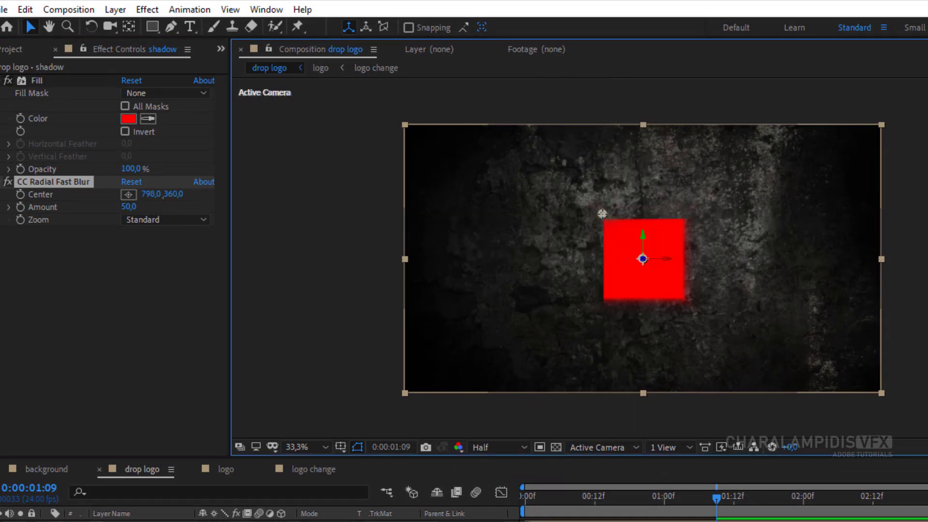
pyautogui.moveTo(127, 207); pyautogui.dragTo(154, 209)
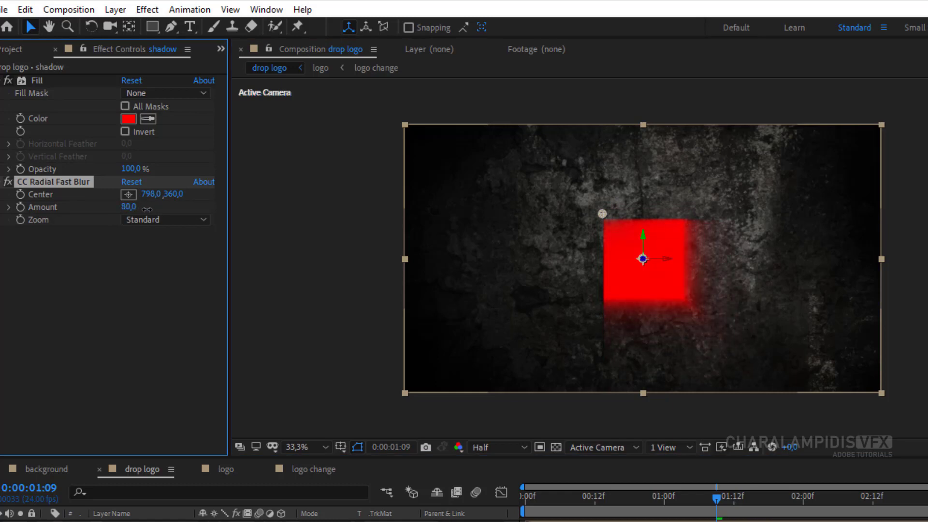
pyautogui.click(128, 208)
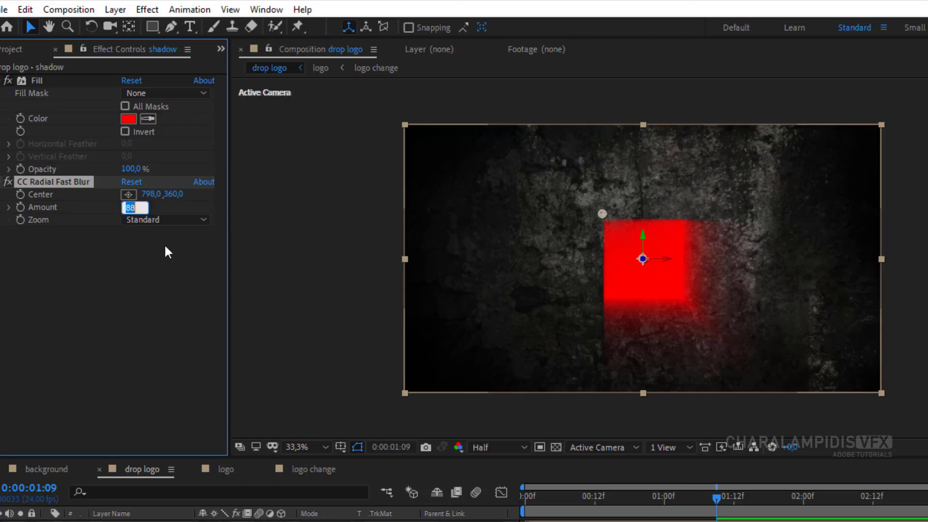
pyautogui.write('90')
pyautogui.press('Return')
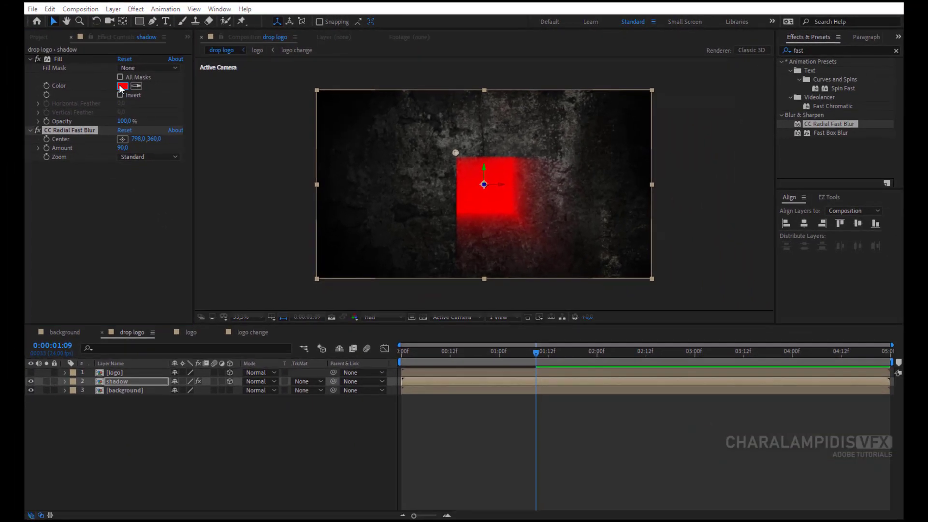
# Set the shadow layer's Fill color to black, 000000.
pyautogui.click(122, 86)
pyautogui.write('000000')
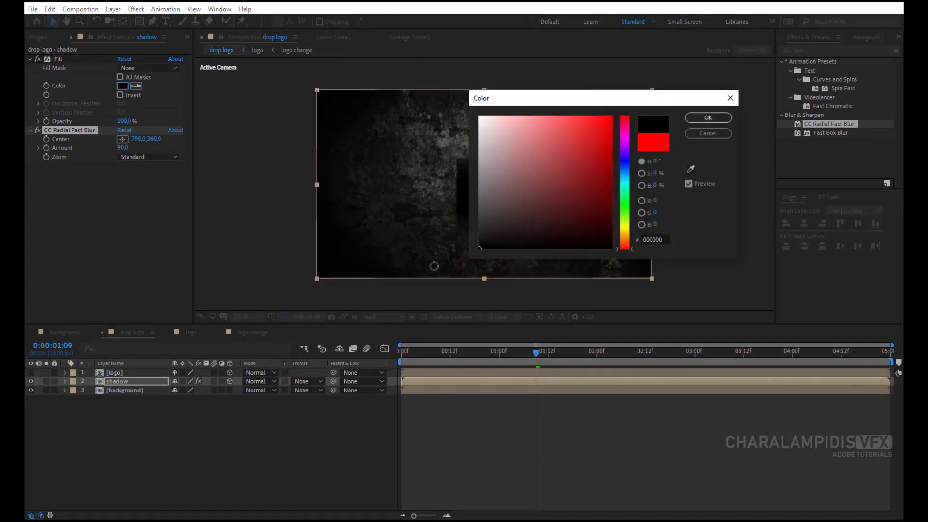
pyautogui.click(708, 118)
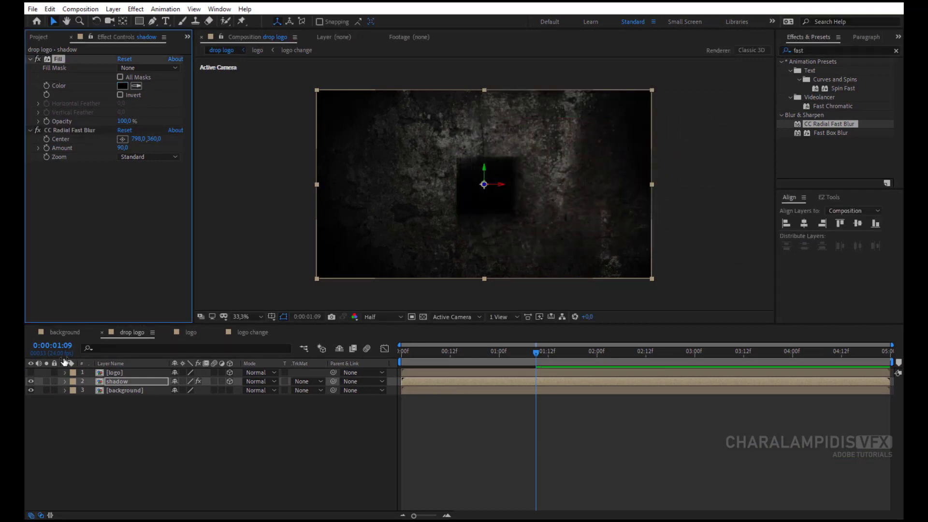
# Show the logo layer again, preview the drop with its shadow, and return to 0:00:01:00.
pyautogui.click(30, 372)
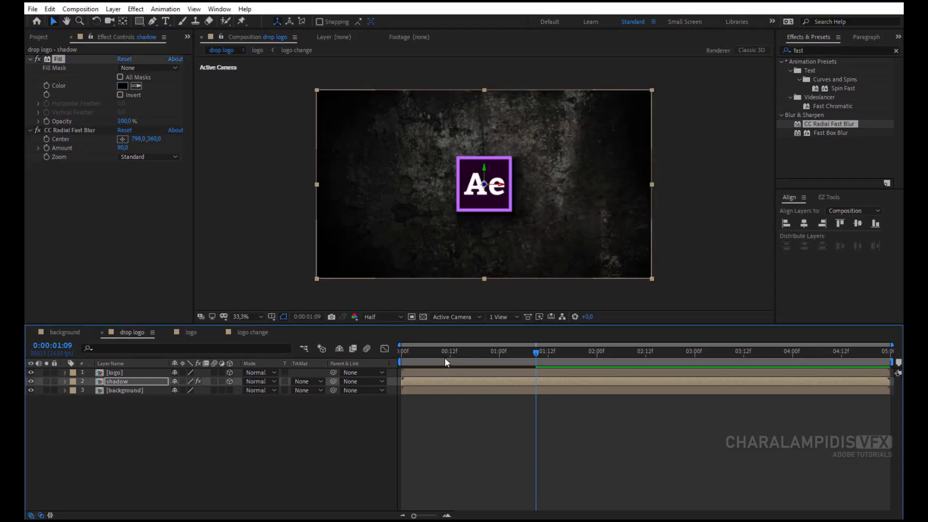
pyautogui.press('space')
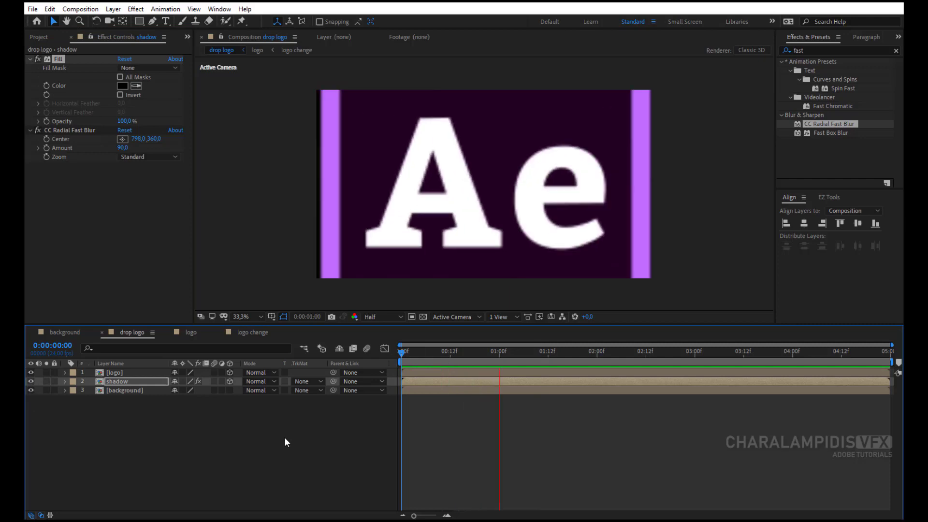
pyautogui.click(544, 352)
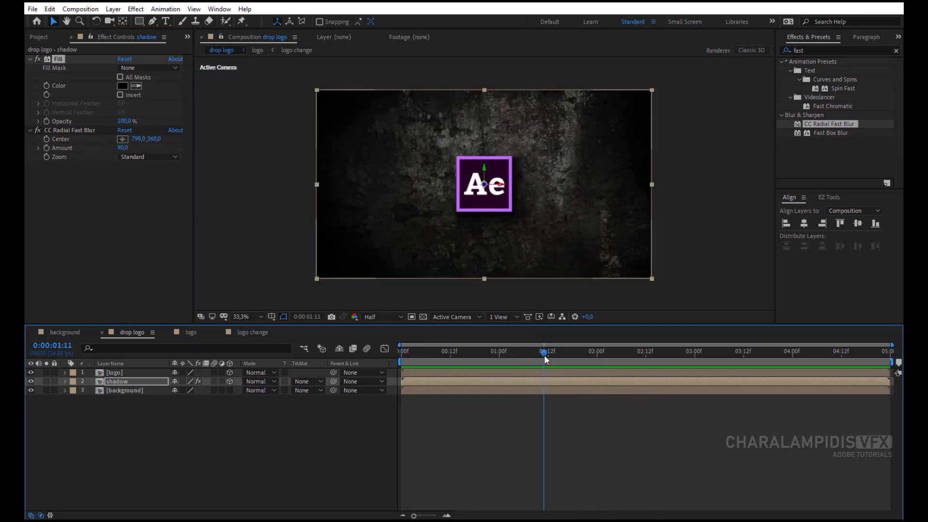
pyautogui.moveTo(545, 358); pyautogui.dragTo(498, 353)
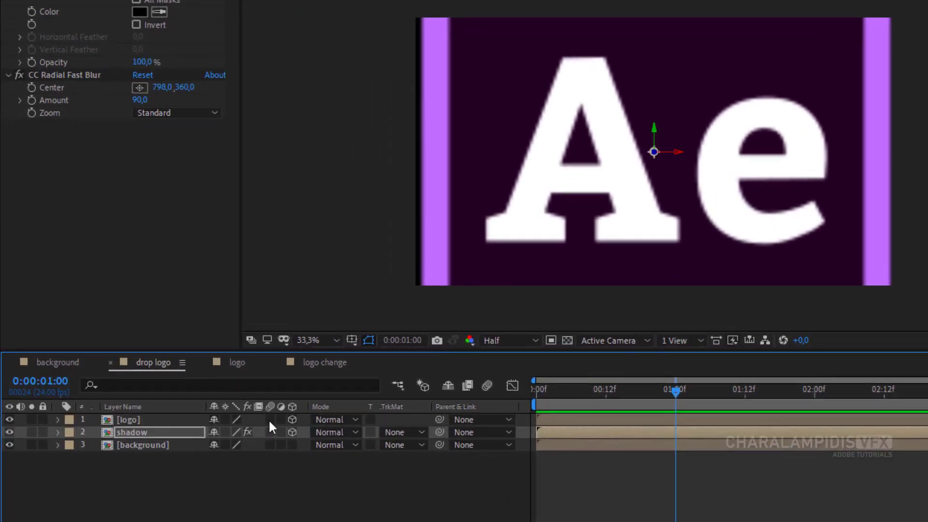
# Enable motion blur on the logo and shadow layers and for the composition, and preview the drop from the start.
pyautogui.click(270, 420)
pyautogui.click(270, 432)
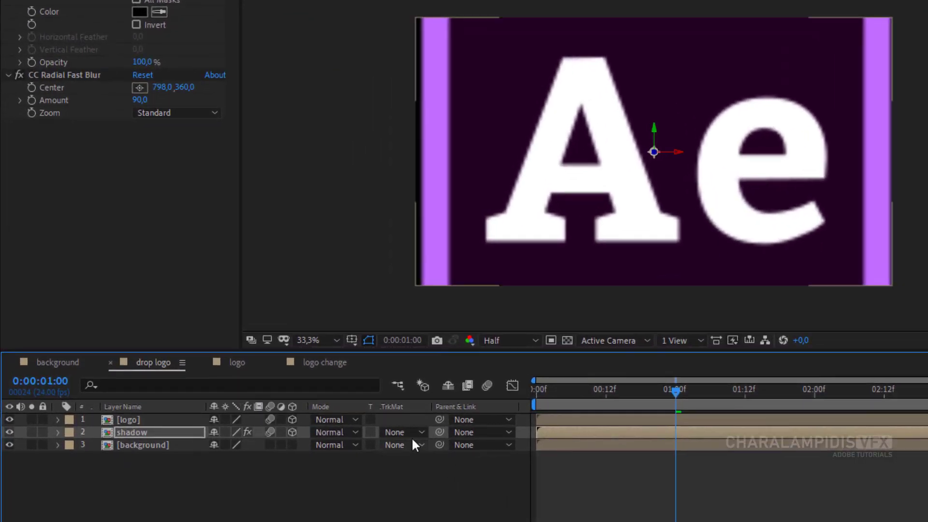
pyautogui.click(486, 385)
pyautogui.press('Home')
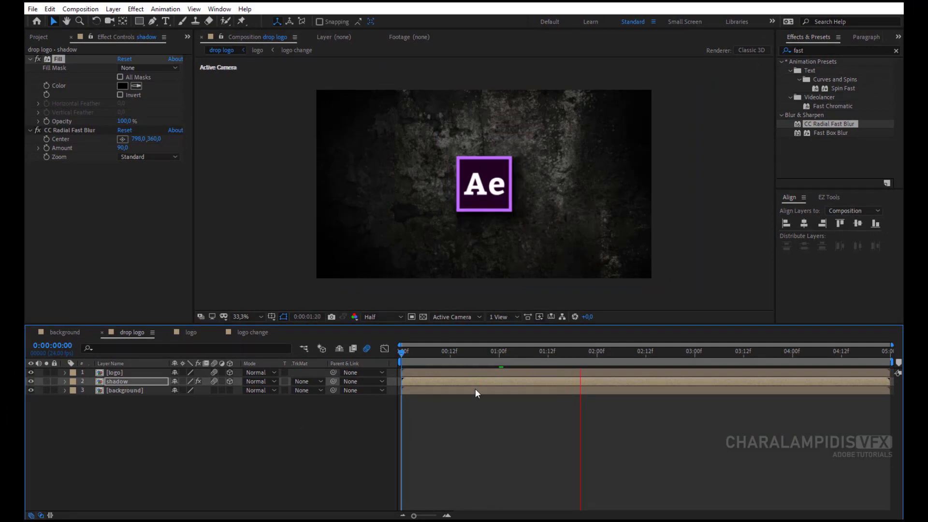
# Add a marker to the logo layer at 0:00:01:08, where the logo lands.
pyautogui.click(552, 352)
pyautogui.moveTo(553, 351); pyautogui.dragTo(530, 352)
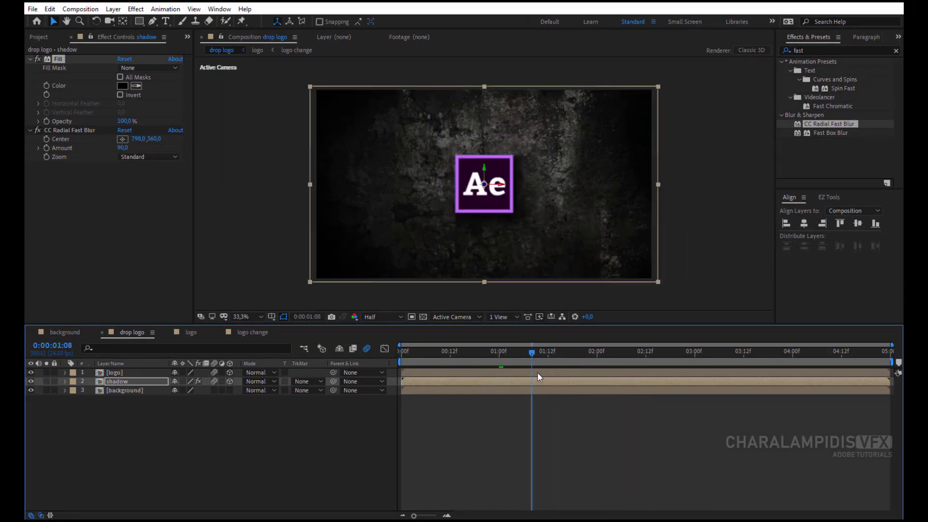
pyautogui.click(538, 375)
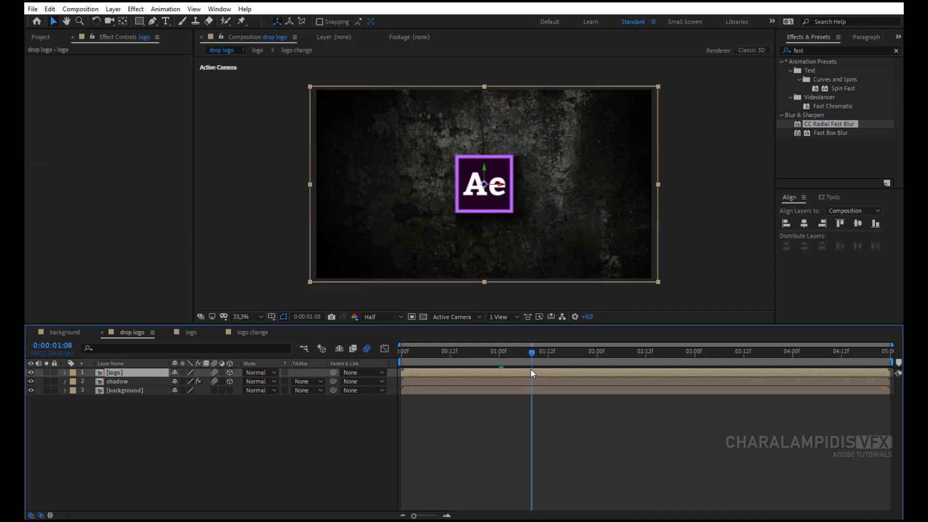
pyautogui.click(113, 8)
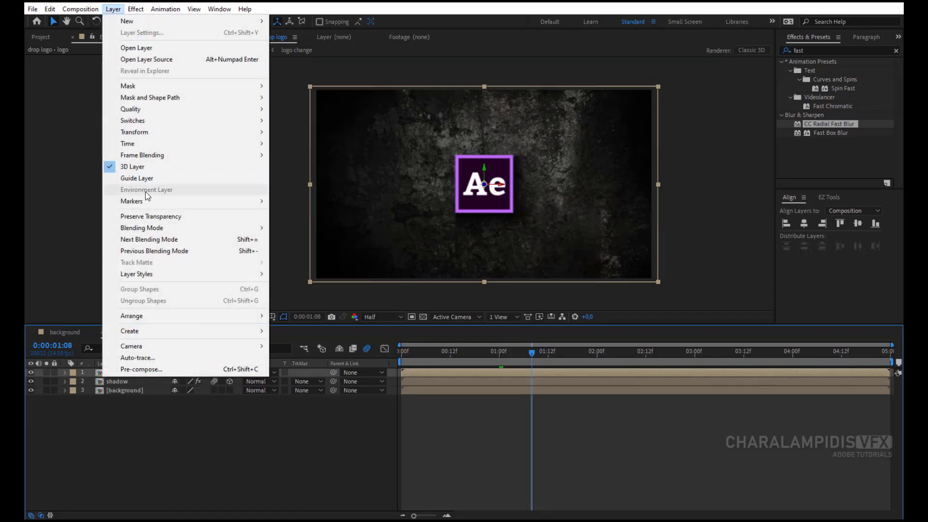
pyautogui.moveTo(167, 203)
pyautogui.click(290, 206)
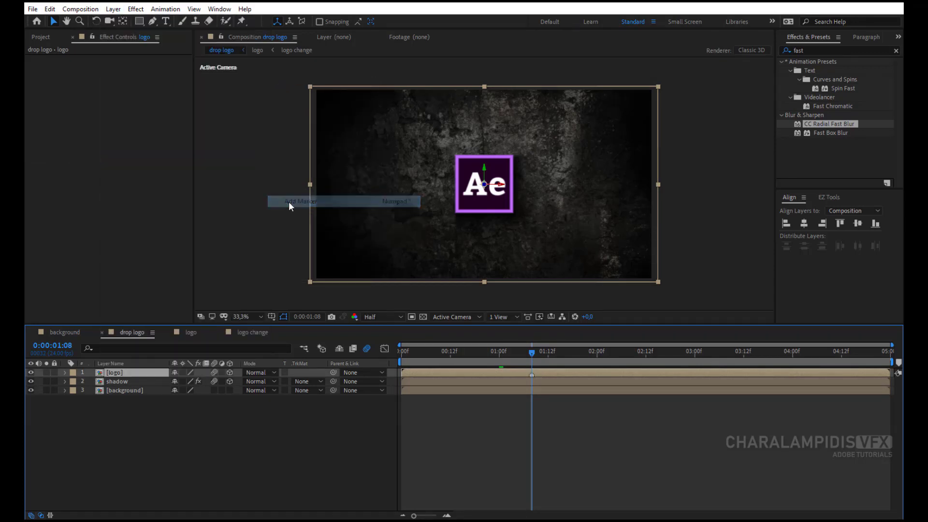
# Add an adjustment layer named wave above the logo change layer in the logo composition.
pyautogui.click(192, 333)
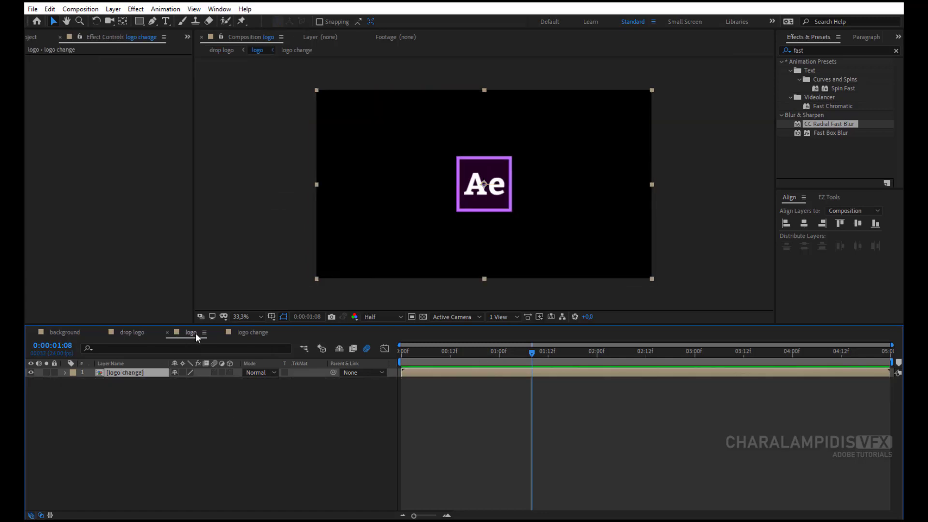
pyautogui.rightClick(183, 440)
pyautogui.click(155, 418)
pyautogui.rightClick(156, 420)
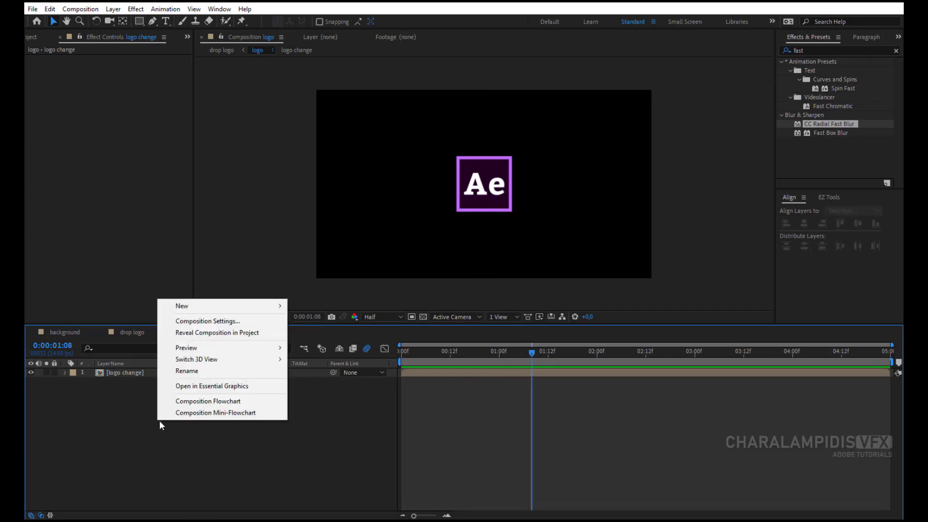
pyautogui.moveTo(218, 309)
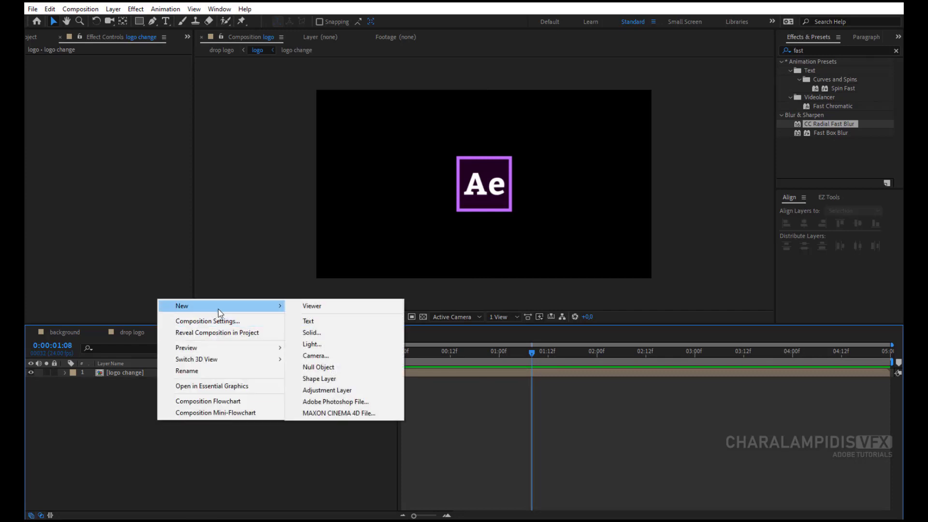
pyautogui.click(341, 393)
pyautogui.press('Return')
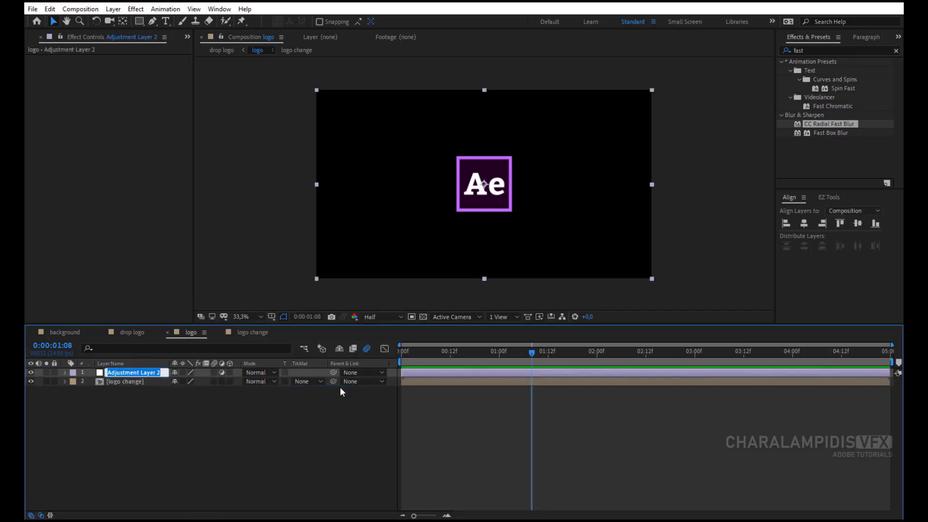
pyautogui.write('wave')
pyautogui.press('Return')
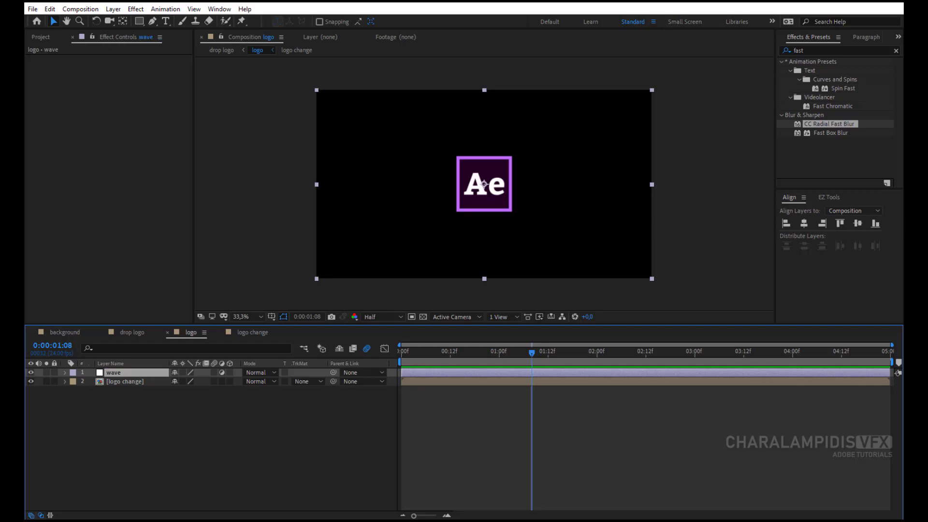
# Apply Turbulent Displace to the wave layer with Amount 36 and Size 80, and keyframe both at 0:00:01:08.
pyautogui.click(791, 53)
pyautogui.hotkey('ctrl', 'f')
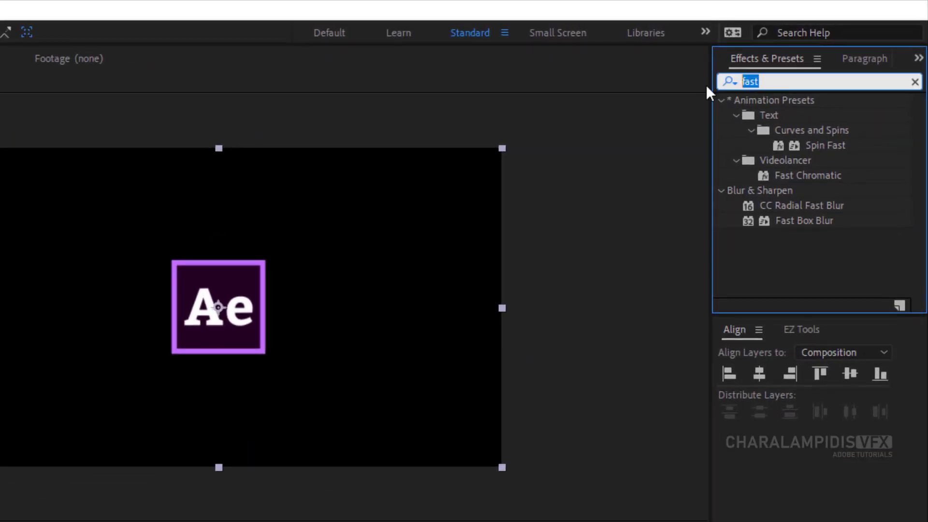
pyautogui.write('turb')
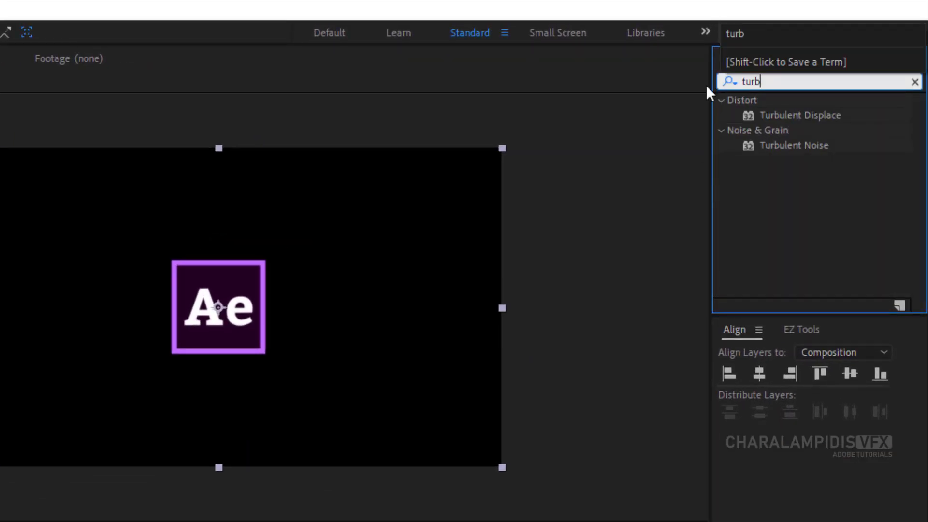
pyautogui.moveTo(770, 115); pyautogui.dragTo(135, 375)
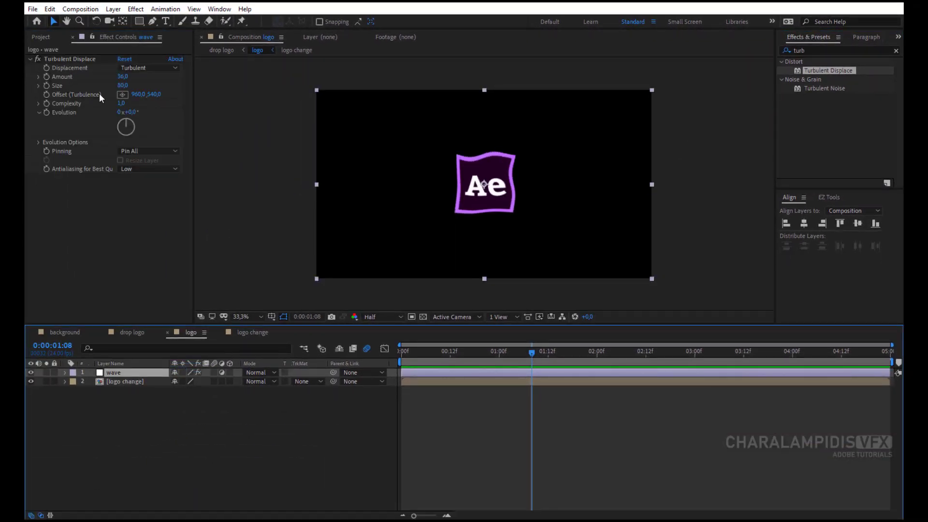
pyautogui.click(45, 76)
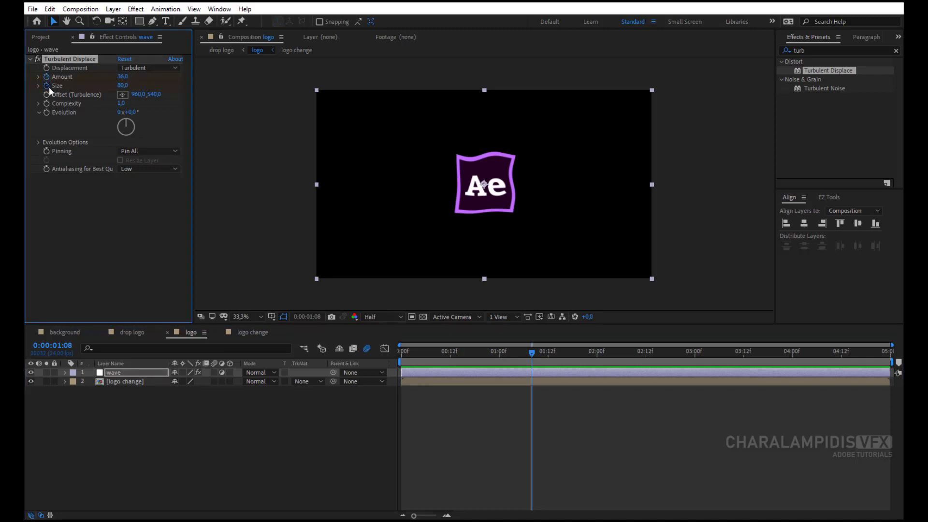
# At 0:00:01:02, set the Turbulent Displace Amount to 0 and Size to 2.
pyautogui.moveTo(532, 353); pyautogui.dragTo(506, 352)
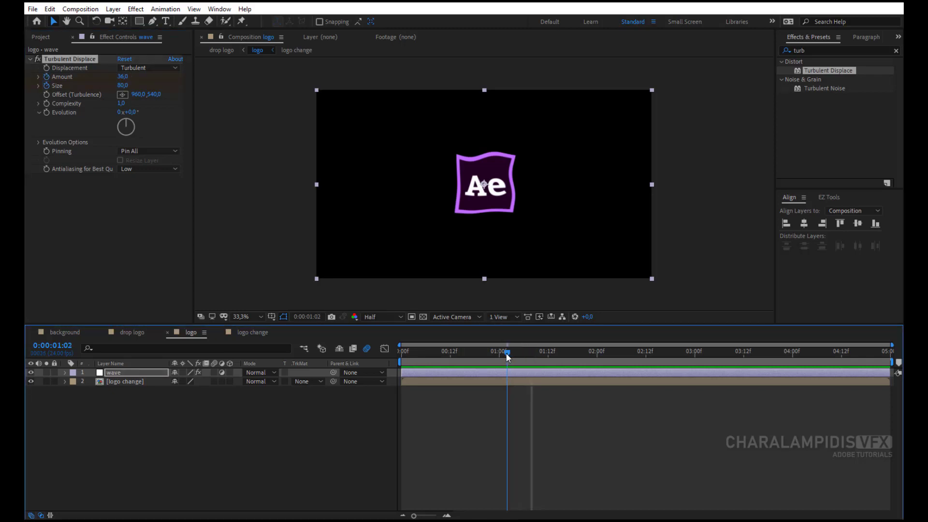
pyautogui.click(122, 77)
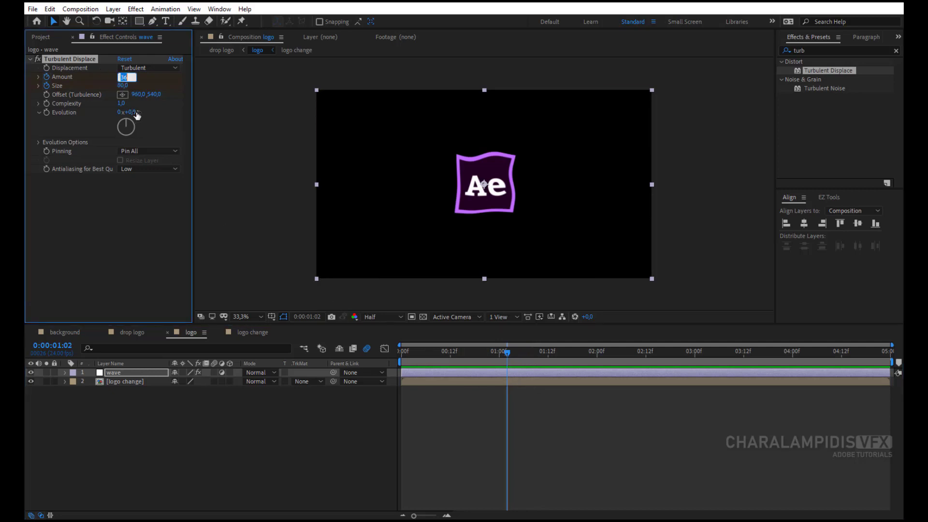
pyautogui.write('0')
pyautogui.press('Return')
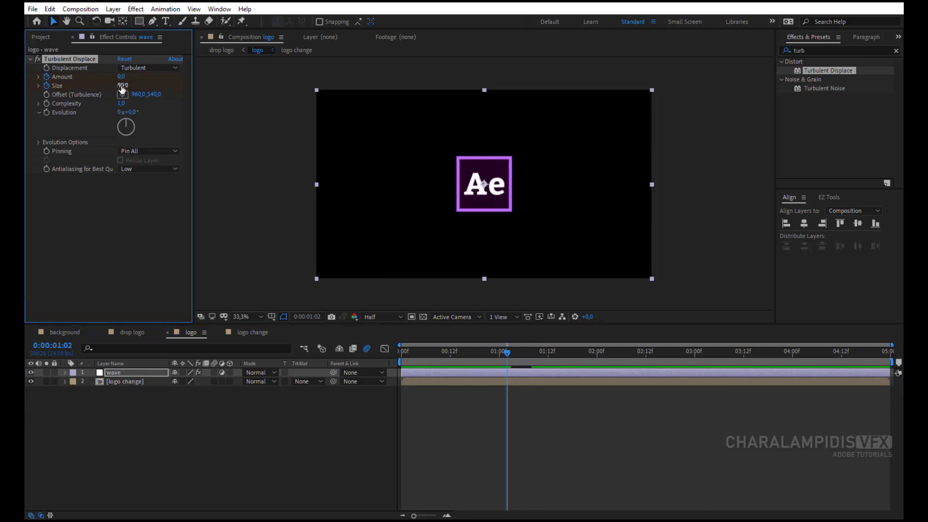
pyautogui.write('2')
pyautogui.press('Return')
# Reveal the wave layer's keyframes and, at 0:00:01:13, set Amount to 0 and Size to 2.
pyautogui.click(143, 373)
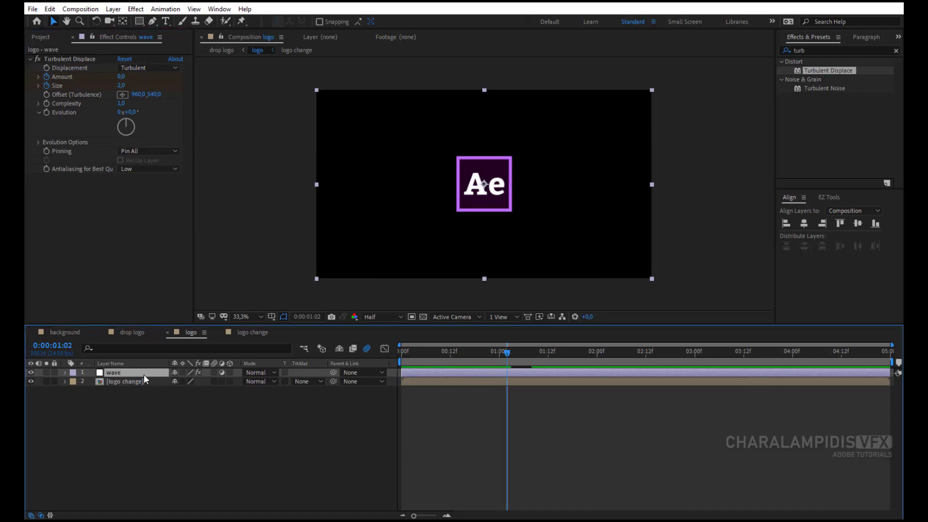
pyautogui.press('u')
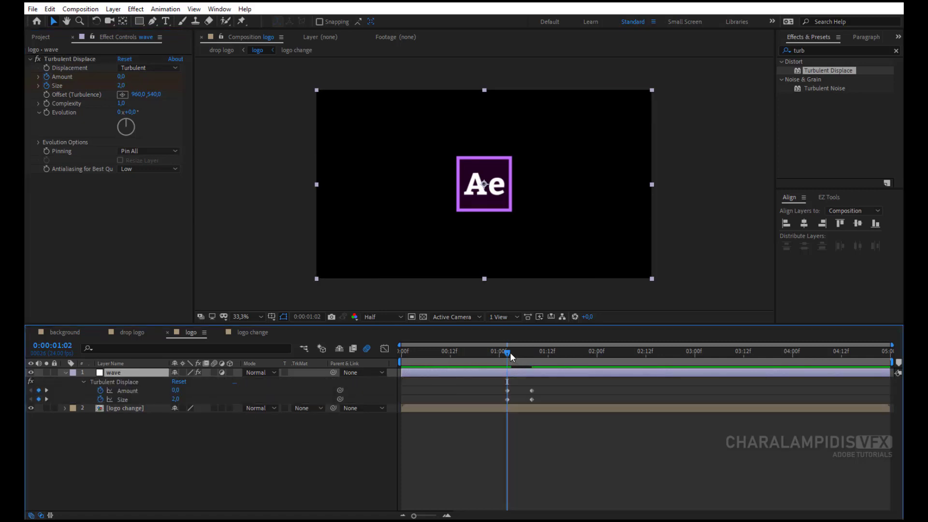
pyautogui.moveTo(510, 352); pyautogui.dragTo(555, 362)
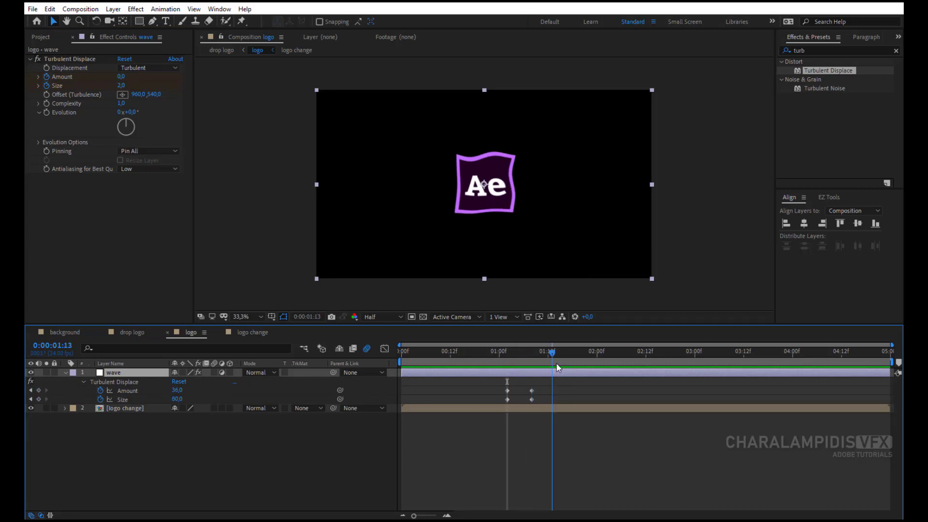
pyautogui.click(122, 78)
pyautogui.write('0')
pyautogui.press('Return')
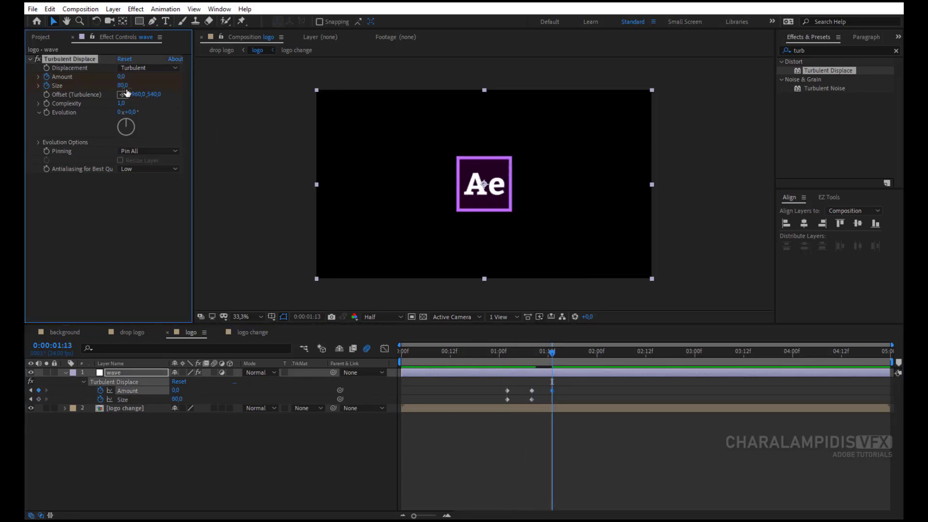
pyautogui.click(123, 86)
pyautogui.write('2')
pyautogui.press('Return')
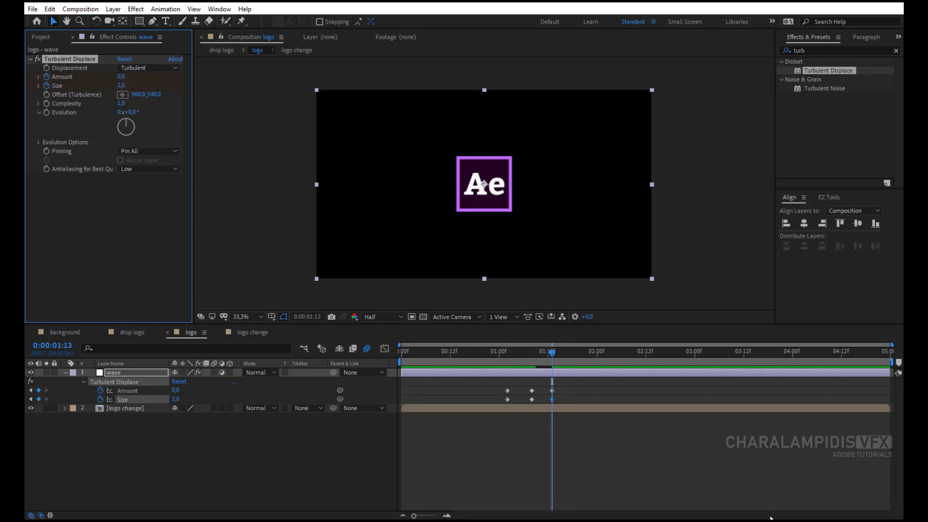
# Apply Easy Ease to all Amount and Size keyframes and collapse the wave layer.
pyautogui.moveTo(567, 388); pyautogui.dragTo(502, 401)
pyautogui.rightClick(507, 401)
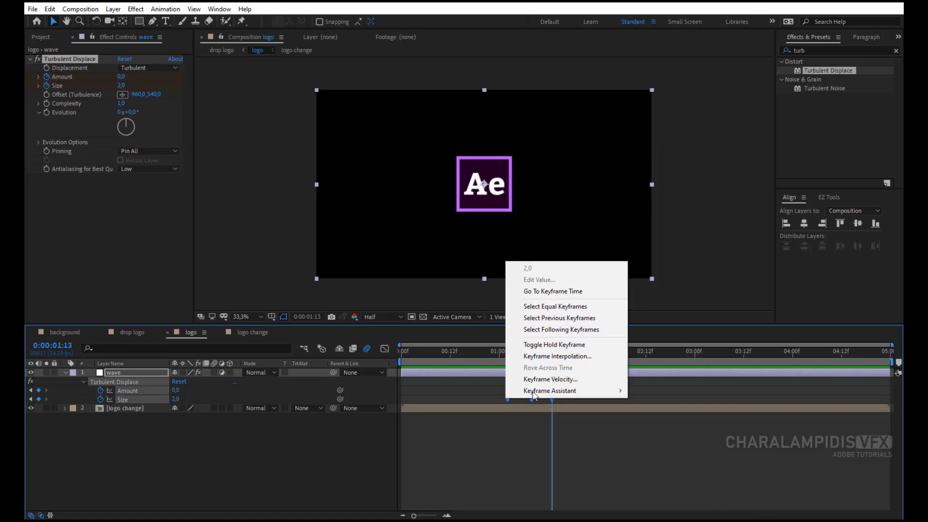
pyautogui.moveTo(551, 389)
pyautogui.click(657, 424)
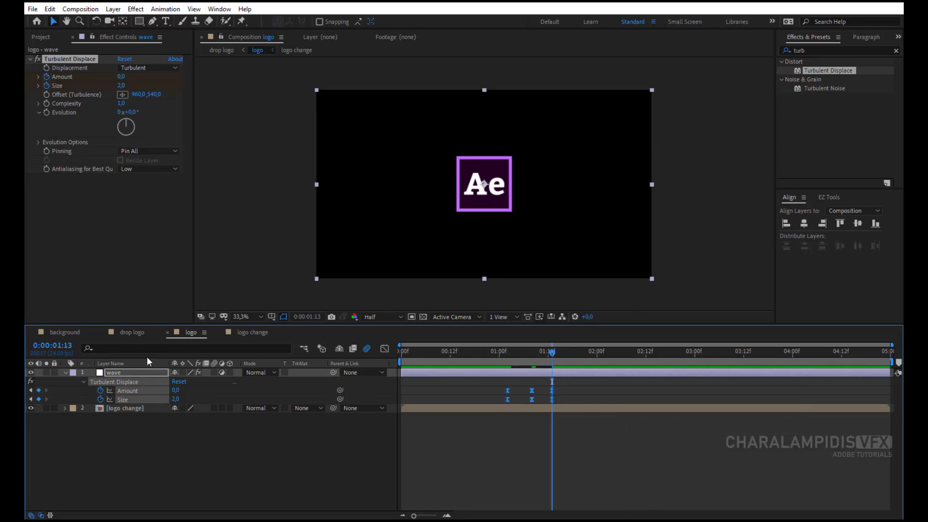
pyautogui.click(66, 373)
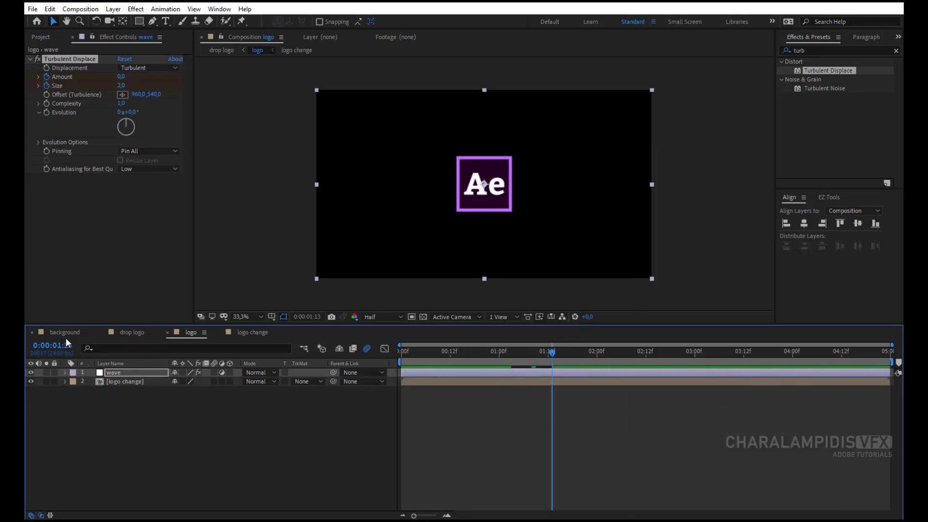
# Check the distortion at the landing marker in drop logo, and shift all wave keyframes earlier so the last pair sits at 0:00:01:08.
pyautogui.click(129, 332)
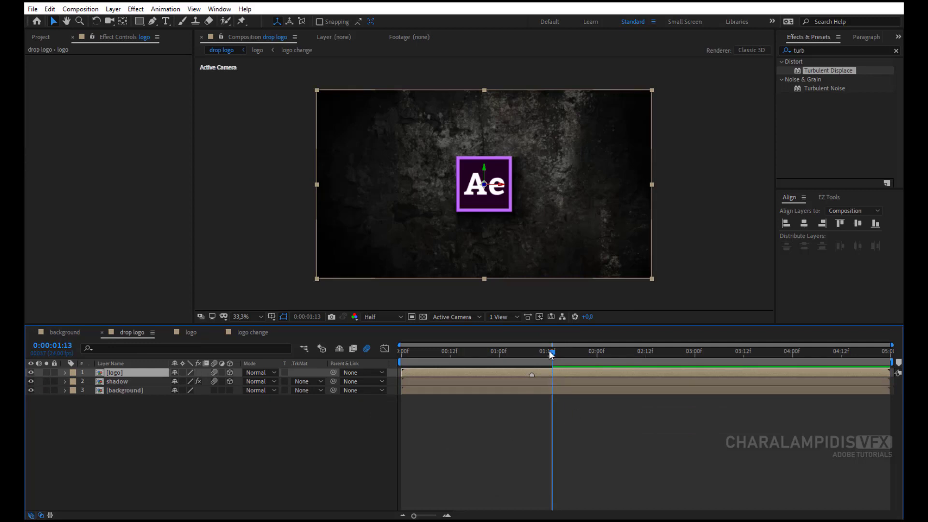
pyautogui.moveTo(552, 352); pyautogui.dragTo(532, 358)
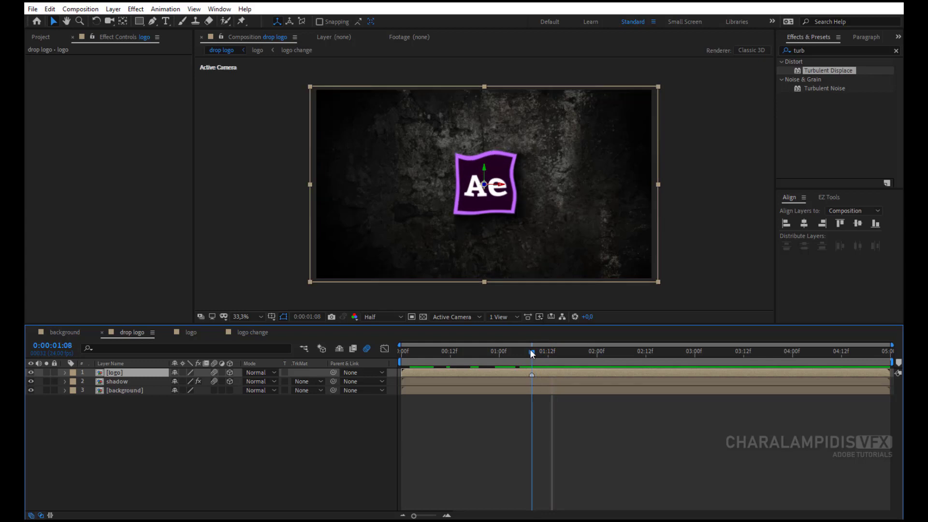
pyautogui.click(190, 335)
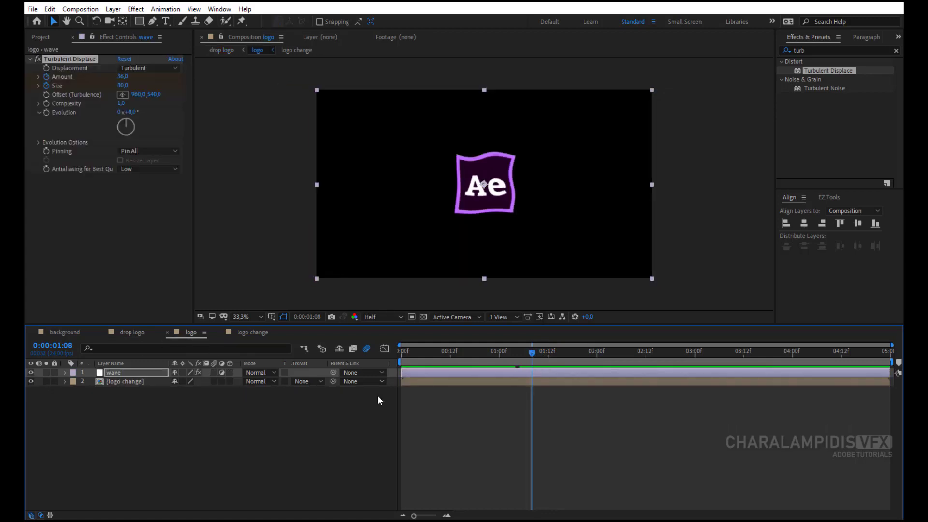
pyautogui.click(134, 374)
pyautogui.press('u')
pyautogui.click(553, 433)
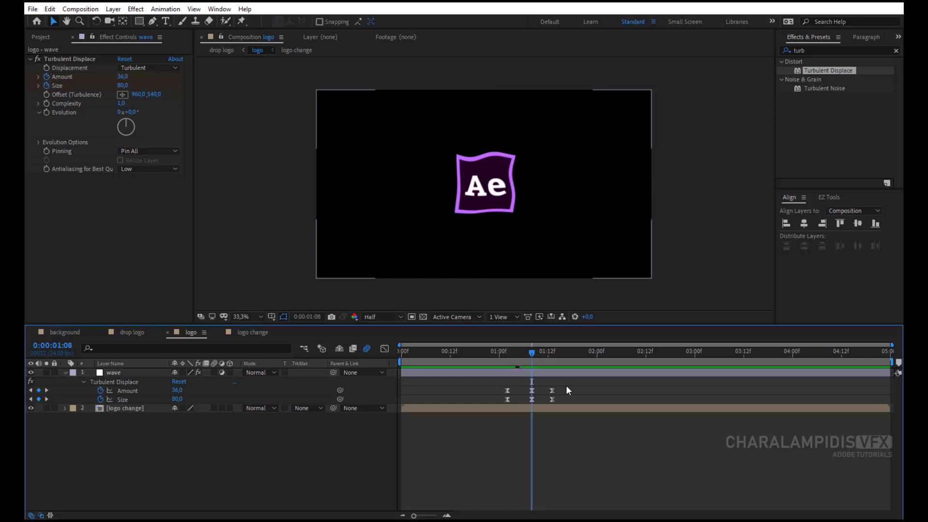
pyautogui.moveTo(566, 385); pyautogui.dragTo(503, 393)
pyautogui.click(503, 390)
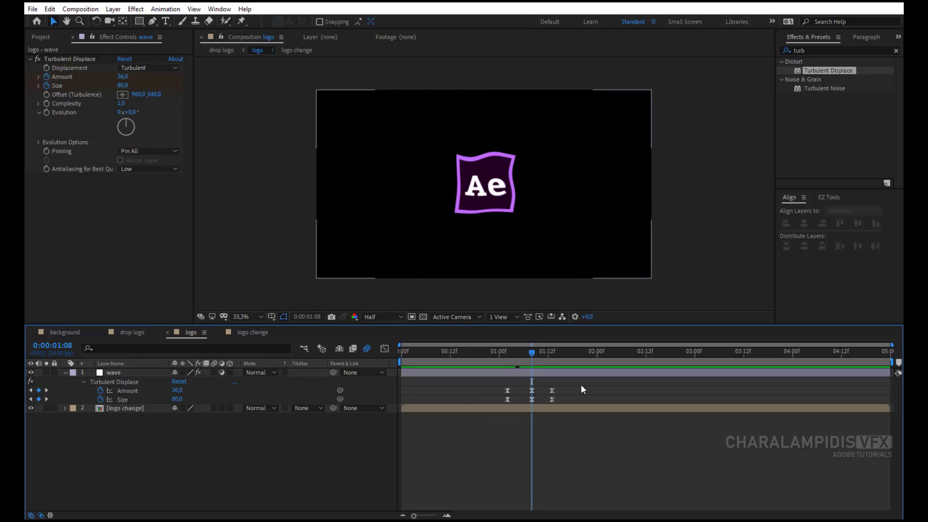
pyautogui.moveTo(581, 384); pyautogui.dragTo(478, 417)
pyautogui.moveTo(507, 390); pyautogui.dragTo(487, 394)
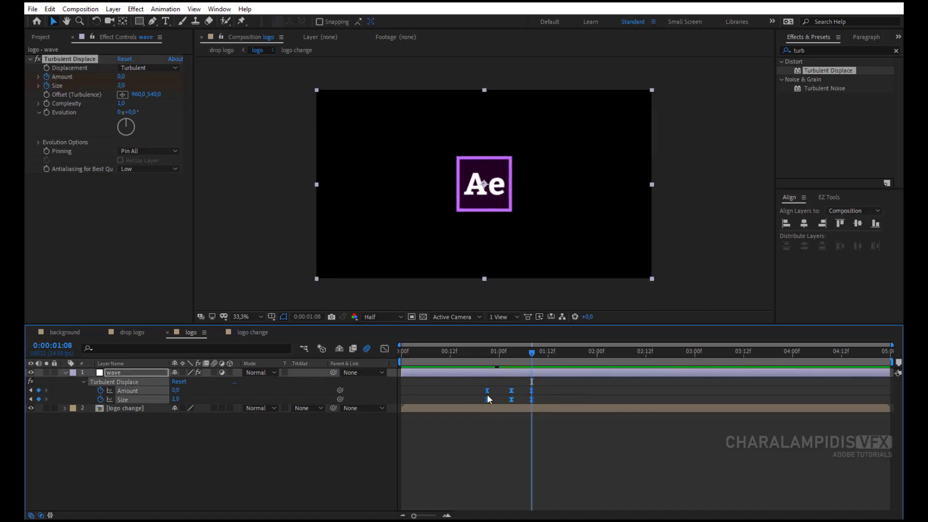
# Preview the drop logo composition from the start and return to 0:00:01:08 with no layer selected.
pyautogui.click(132, 332)
pyautogui.press('Home')
pyautogui.press('space')
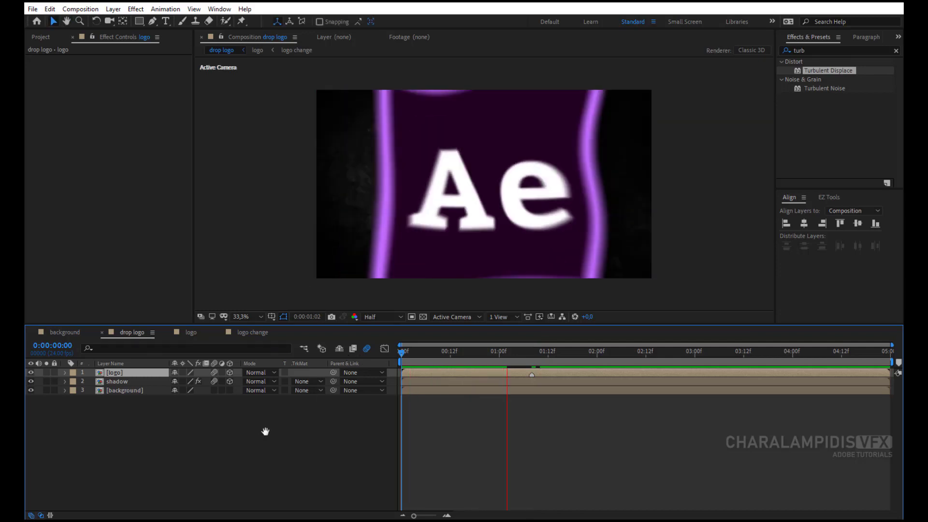
pyautogui.click(530, 353)
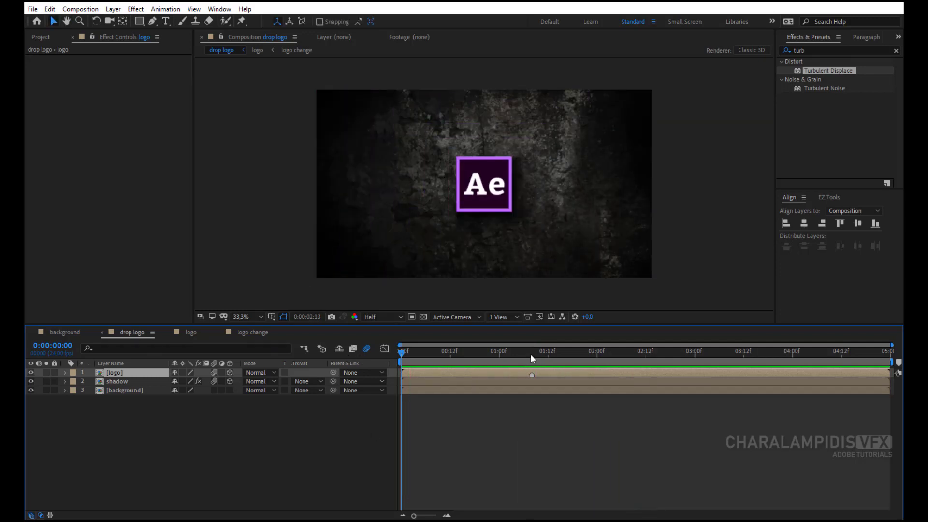
pyautogui.click(161, 422)
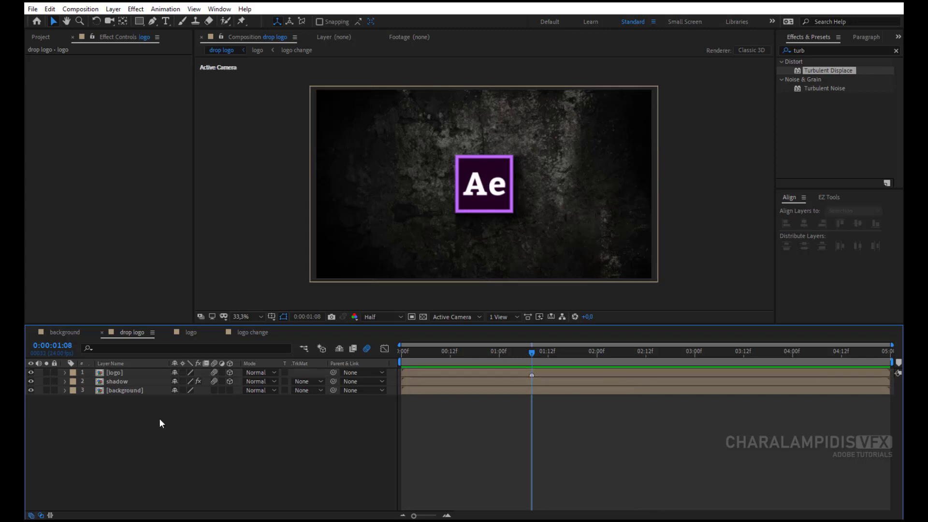
# Create a project folder named comp and move the background, logo and logo change compositions into it.
pyautogui.click(41, 37)
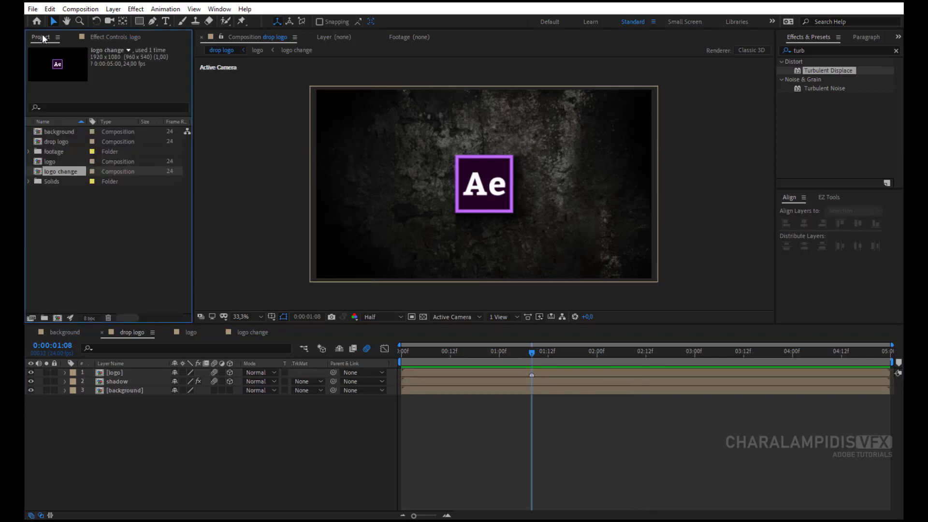
pyautogui.click(41, 231)
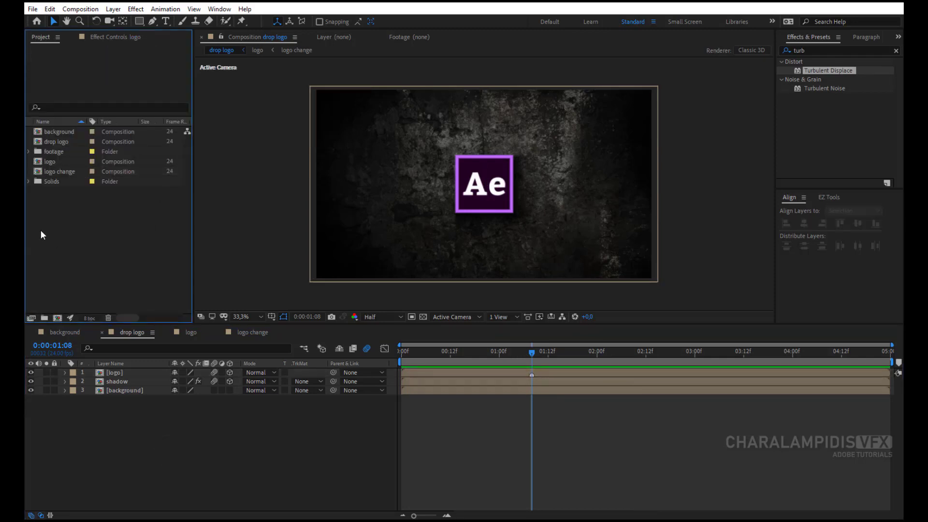
pyautogui.click(44, 318)
pyautogui.write('comp')
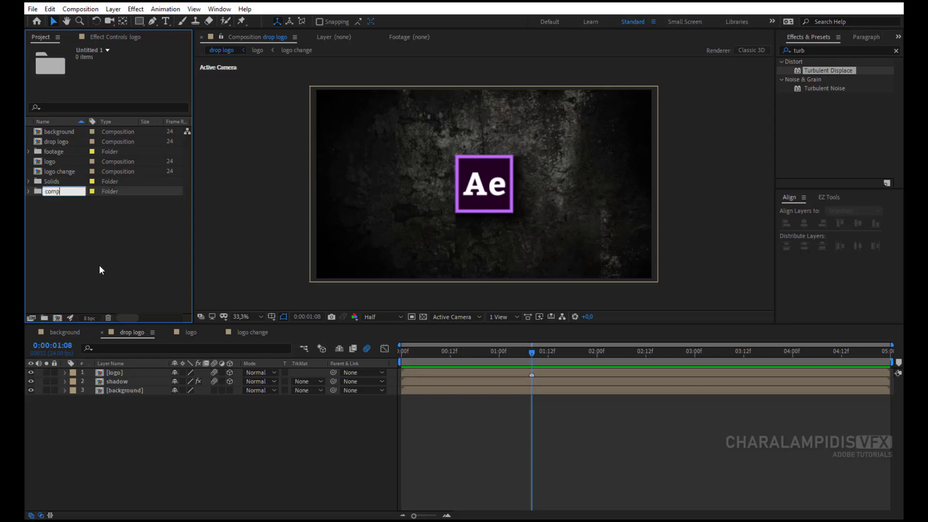
pyautogui.press('Return')
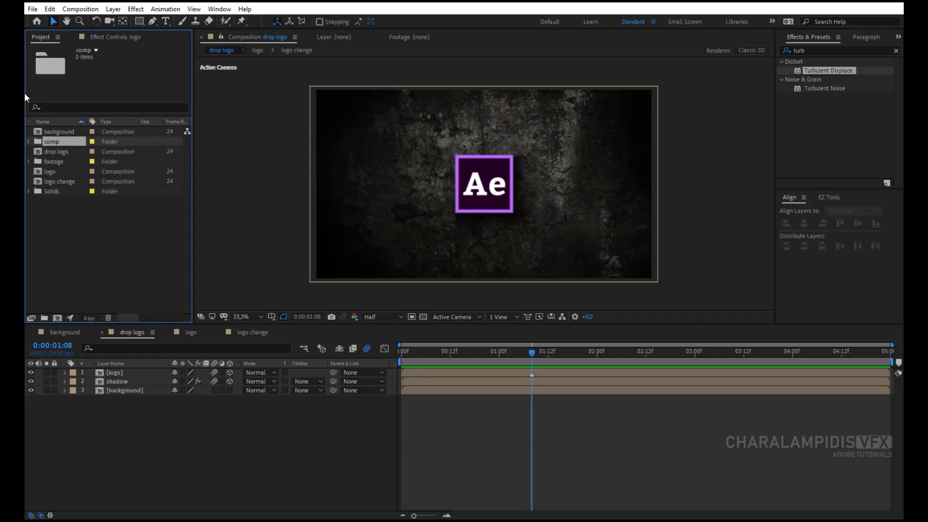
pyautogui.moveTo(52, 130)
pyautogui.mouseDown()
pyautogui.moveTo(54, 147)
pyautogui.moveTo(52, 136)
pyautogui.mouseUp()
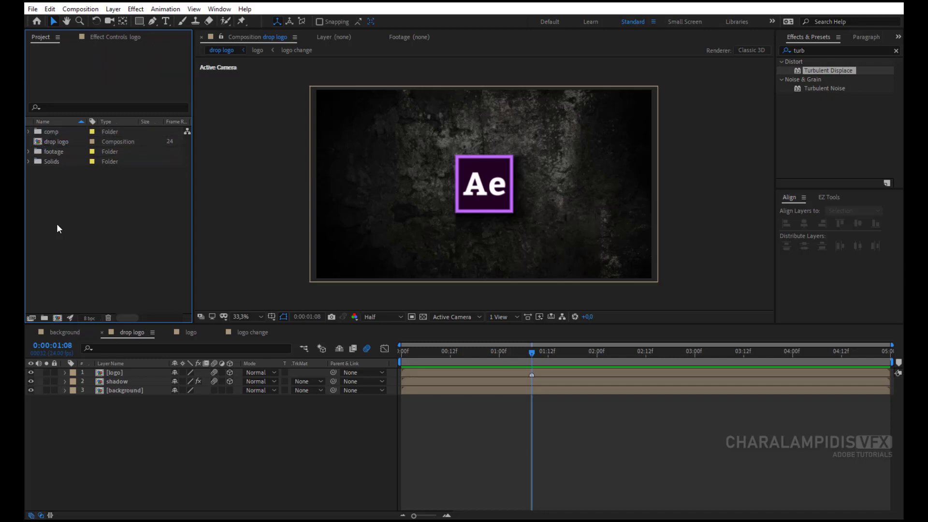
# Add explosion.mp4 from the footage folder to drop logo between shadow and background, in Add blend mode, starting at about 0:00:01:04.
pyautogui.click(30, 152)
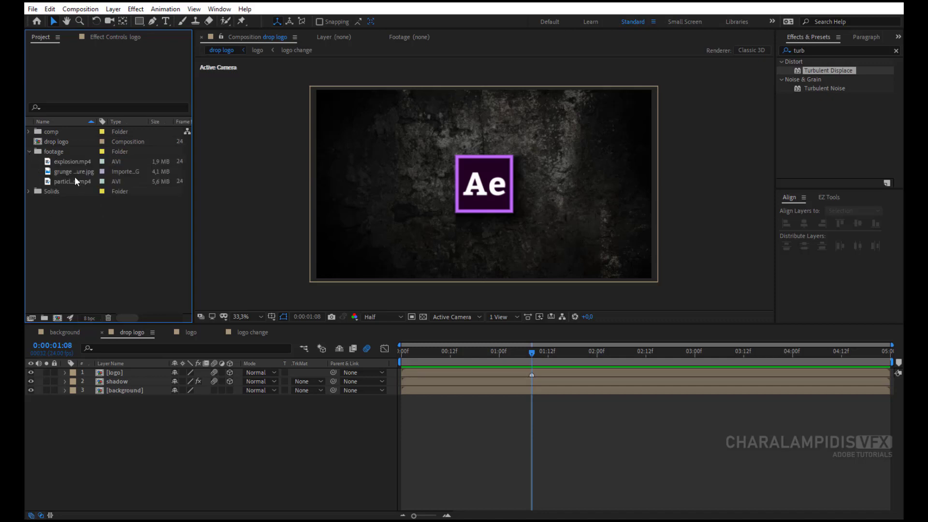
pyautogui.click(68, 162)
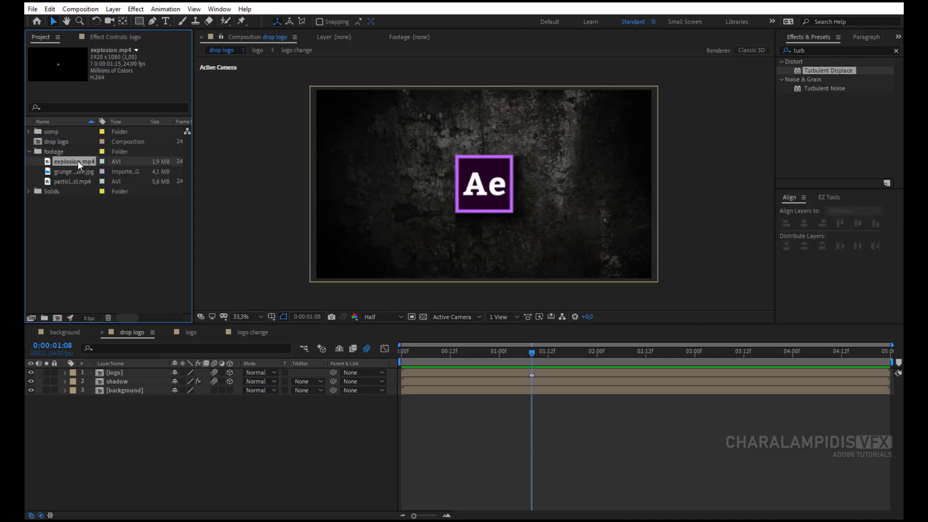
pyautogui.moveTo(78, 160); pyautogui.dragTo(135, 387)
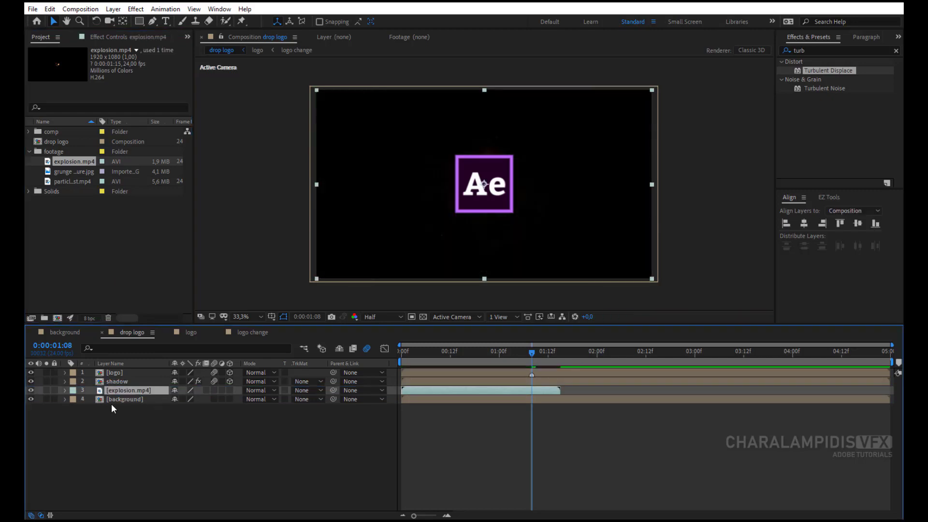
pyautogui.click(265, 391)
pyautogui.click(292, 173)
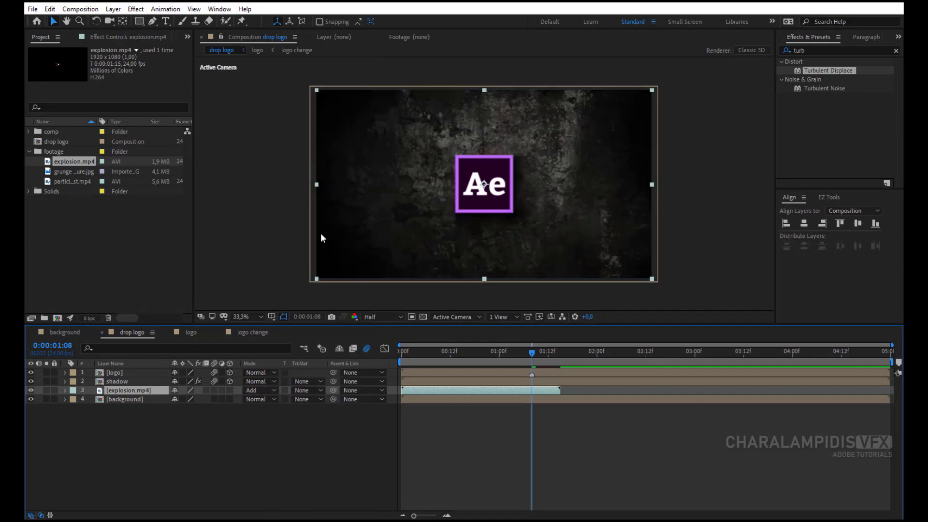
pyautogui.moveTo(421, 392); pyautogui.dragTo(535, 391)
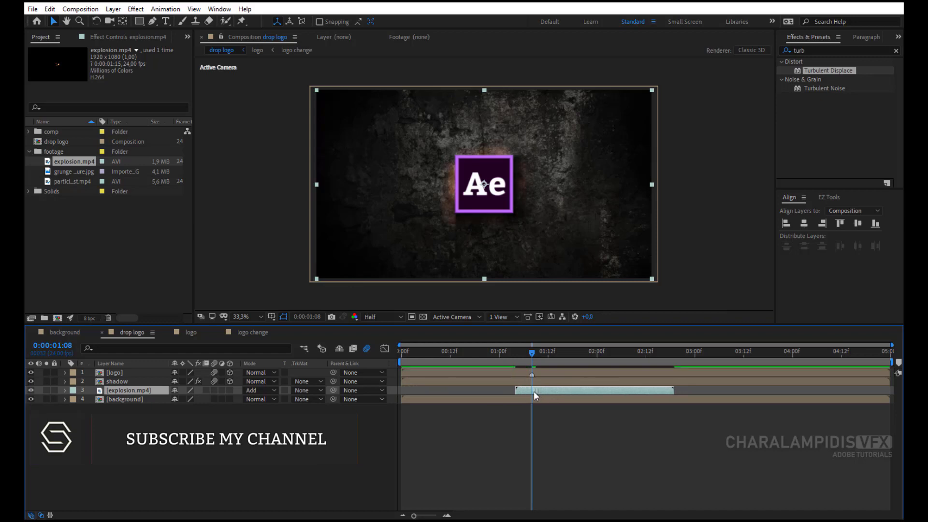
# End the work area of drop logo at 0:00:03:00 and preview the explosion from the start.
pyautogui.moveTo(532, 352); pyautogui.dragTo(364, 355)
pyautogui.click(694, 352)
pyautogui.press('n')
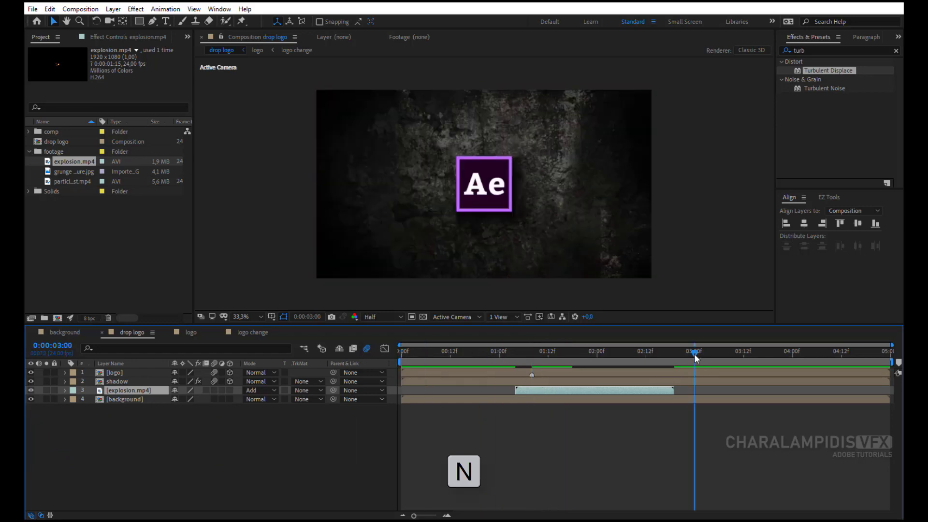
pyautogui.moveTo(419, 353); pyautogui.dragTo(315, 355)
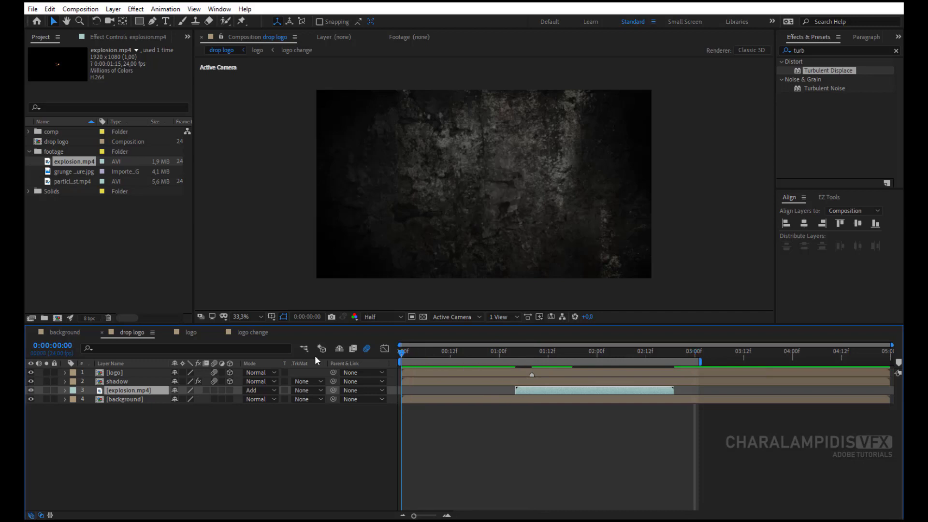
pyautogui.press('space')
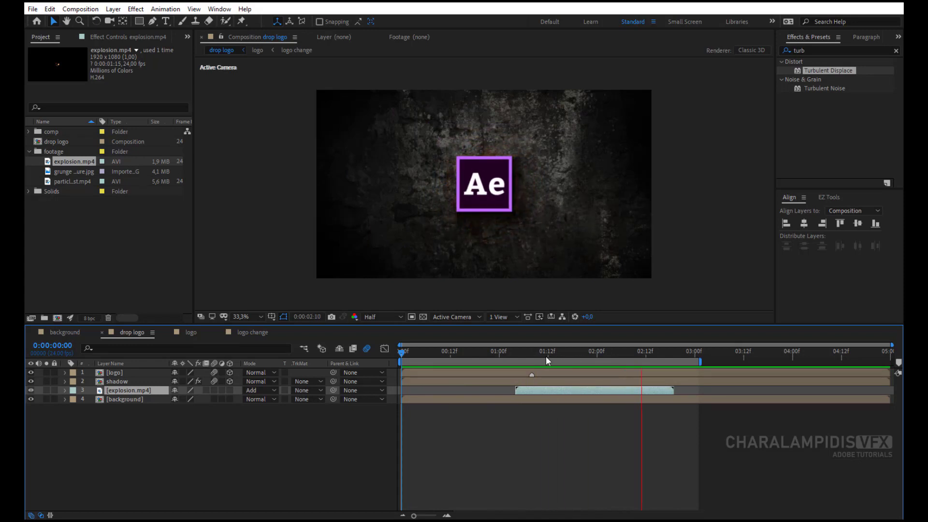
# Shift the explosion clip about one frame later and preview the composition from the start.
pyautogui.moveTo(546, 355); pyautogui.dragTo(538, 389)
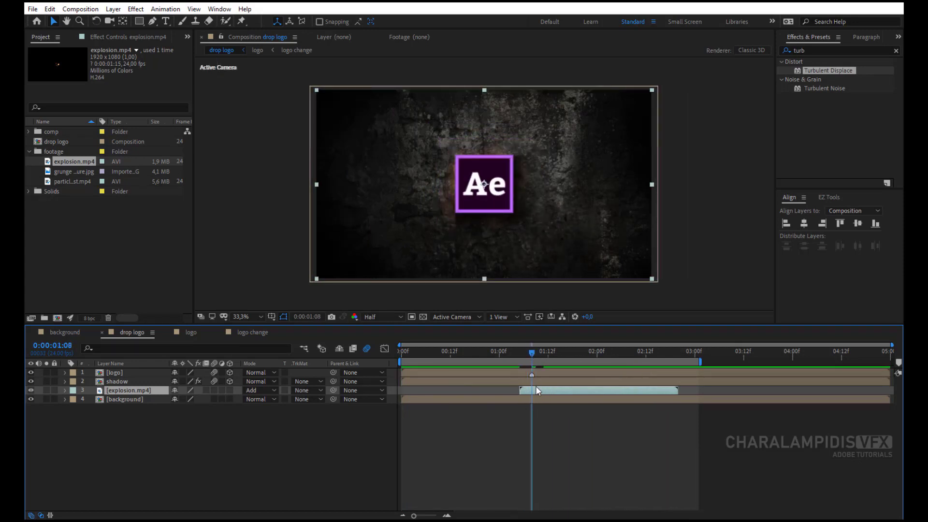
pyautogui.press('Home')
pyautogui.press('space')
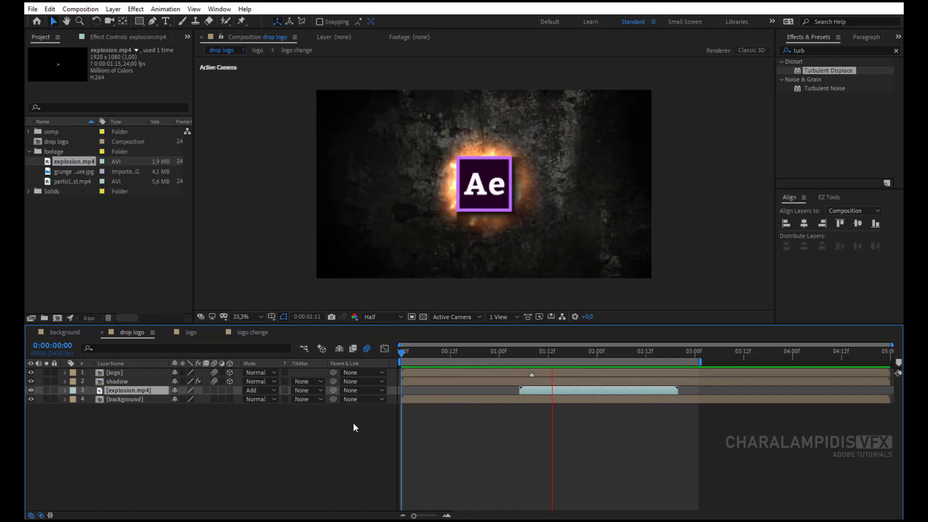
# Move the explosion clip earlier to start at 0:00:01:02, ahead of the landing marker, and preview the impact.
pyautogui.click(530, 357)
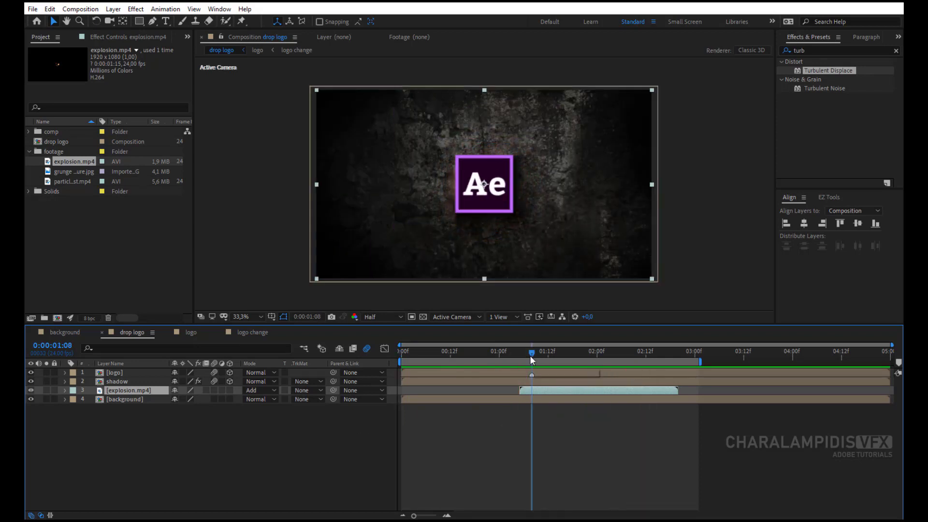
pyautogui.moveTo(534, 389); pyautogui.dragTo(523, 389)
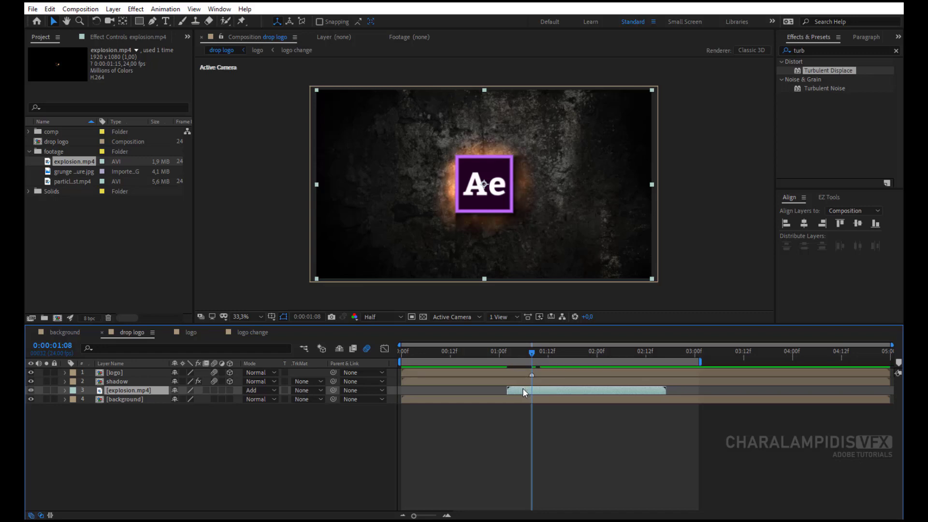
pyautogui.press('space')
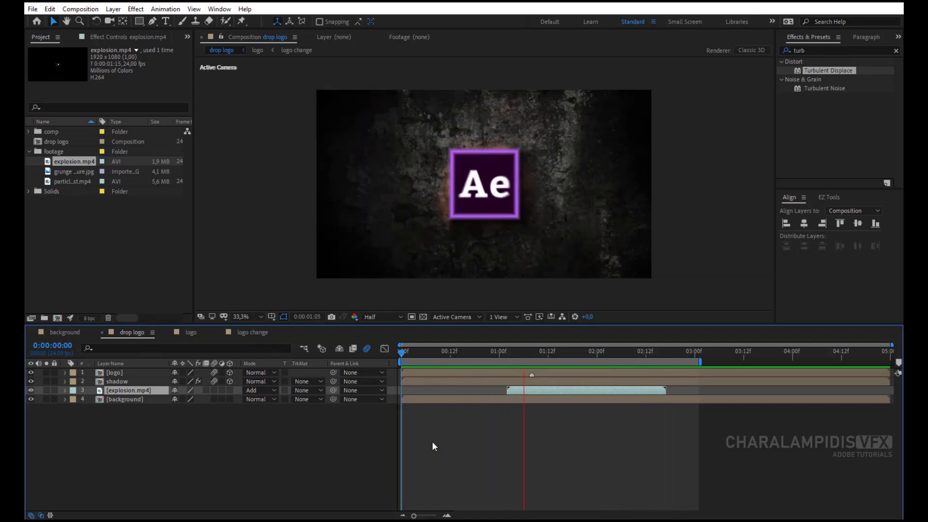
pyautogui.click(547, 352)
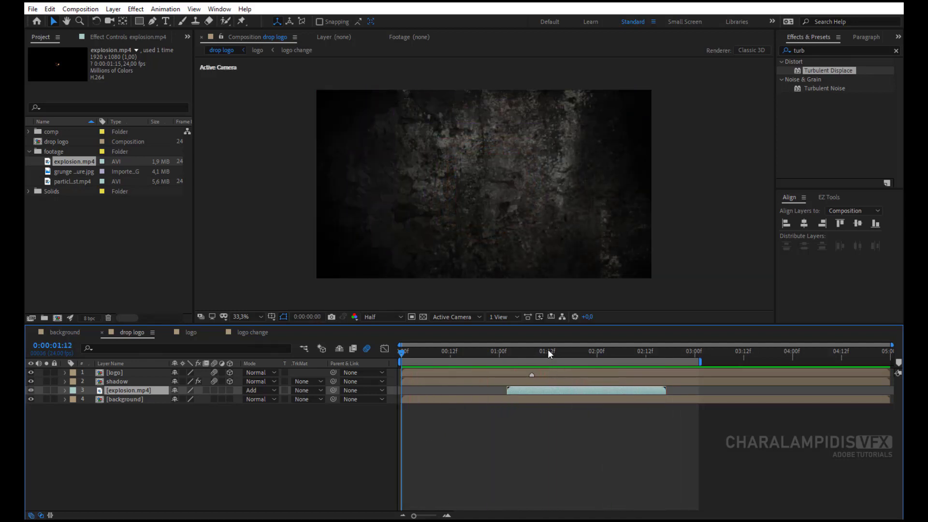
pyautogui.moveTo(547, 353); pyautogui.dragTo(620, 366)
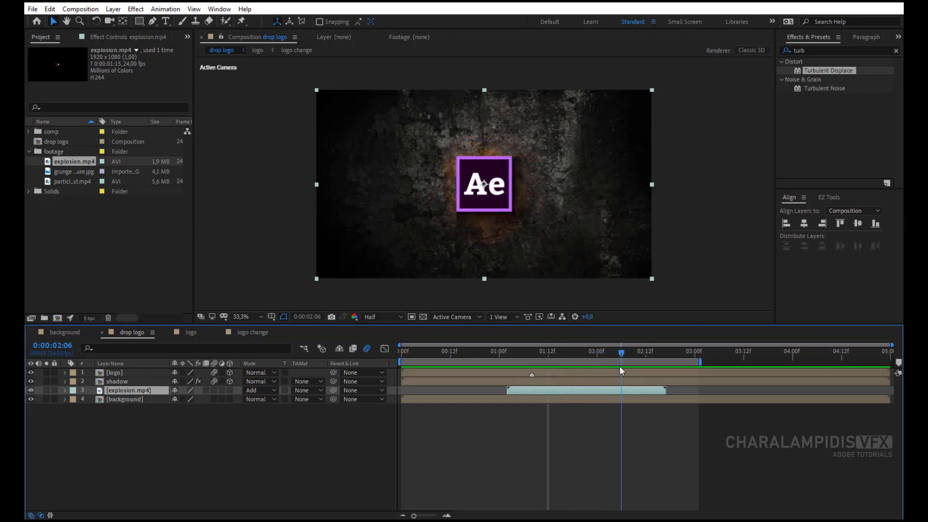
# Add the particle dust.mp4 footage as the top layer of drop logo and set its blend mode to Add.
pyautogui.click(67, 254)
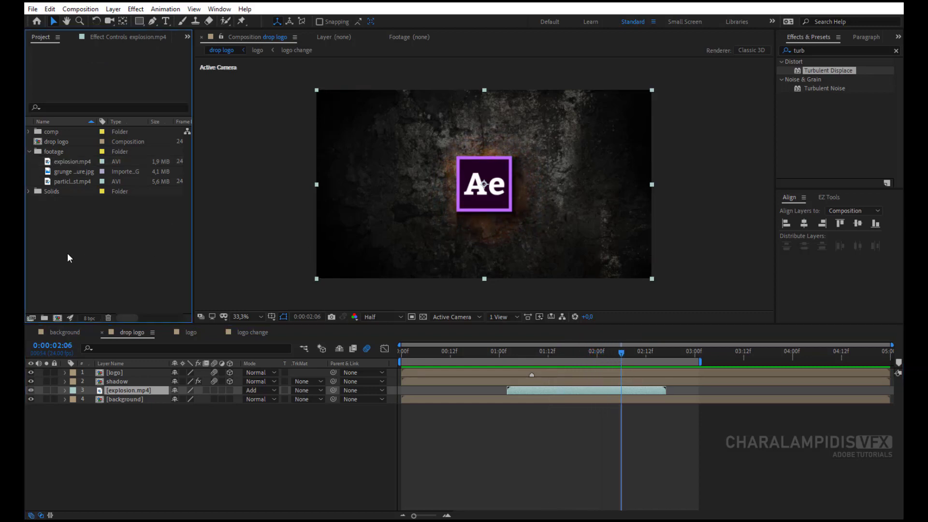
pyautogui.moveTo(62, 180); pyautogui.dragTo(124, 372)
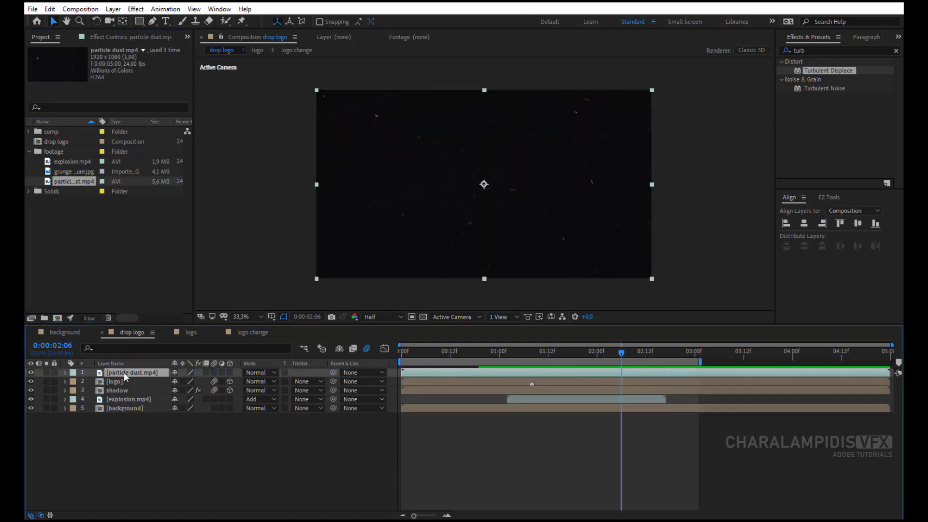
pyautogui.click(253, 374)
pyautogui.click(304, 174)
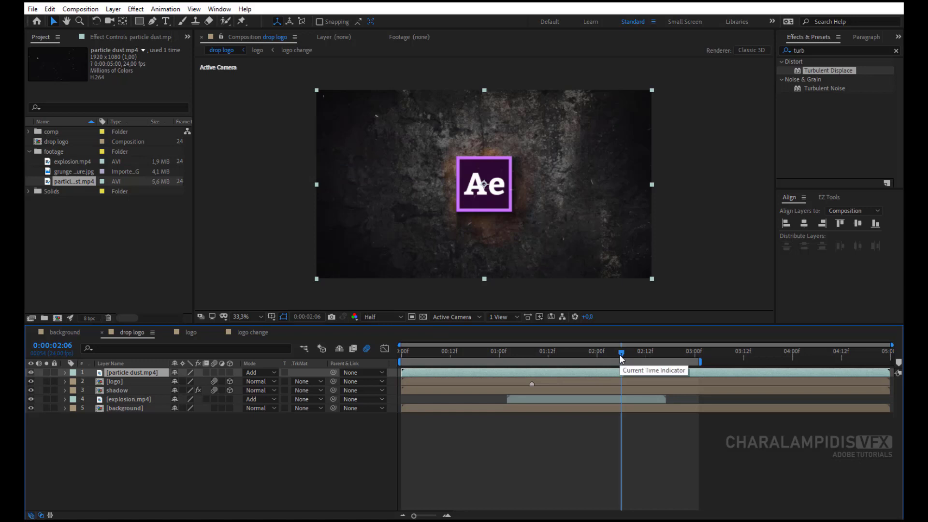
# Set the particle dust layer's Opacity to 0% at 0:00:01:02 and enable keyframing for it.
pyautogui.moveTo(619, 355); pyautogui.dragTo(506, 371)
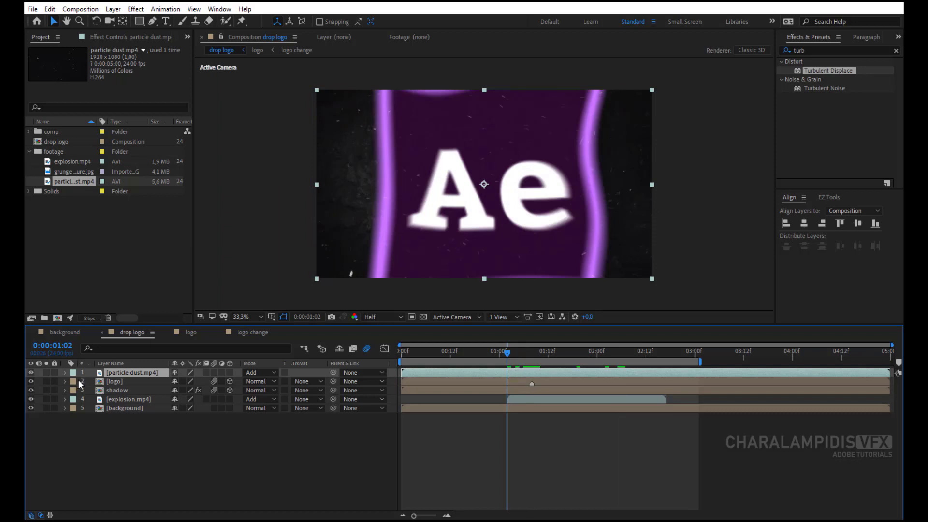
pyautogui.press('t')
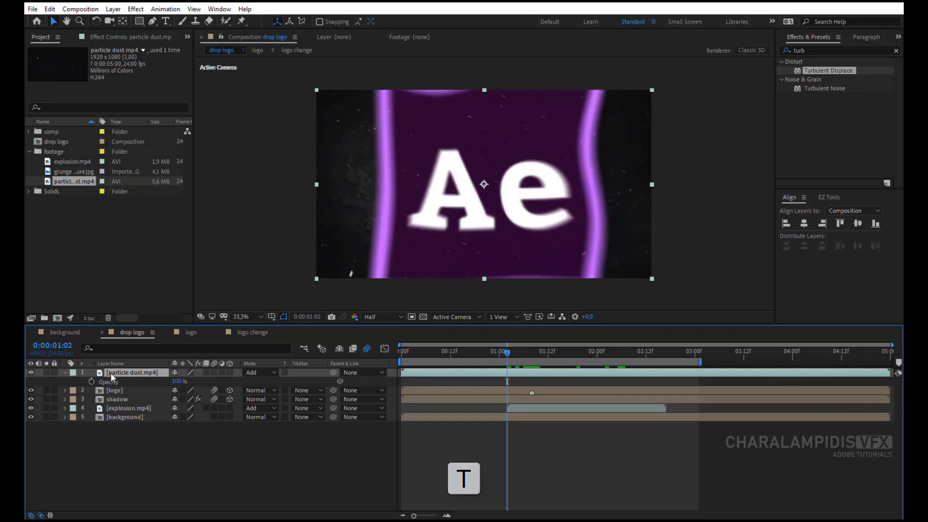
pyautogui.moveTo(176, 381); pyautogui.dragTo(82, 388)
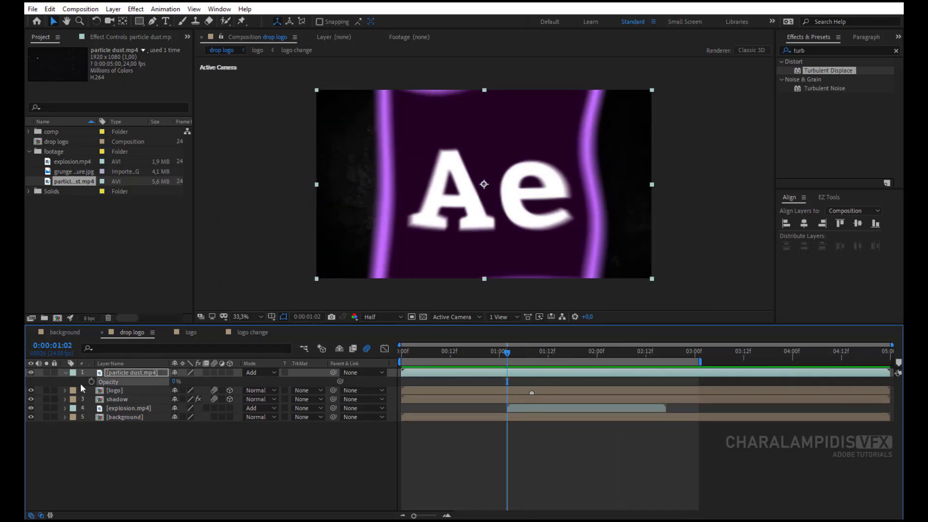
pyautogui.click(92, 381)
# Keyframe the particle dust Opacity at 0% at 0:00:01:08 and 100% at 0:00:01:15, and preview the fade-in.
pyautogui.moveTo(506, 354); pyautogui.dragTo(532, 362)
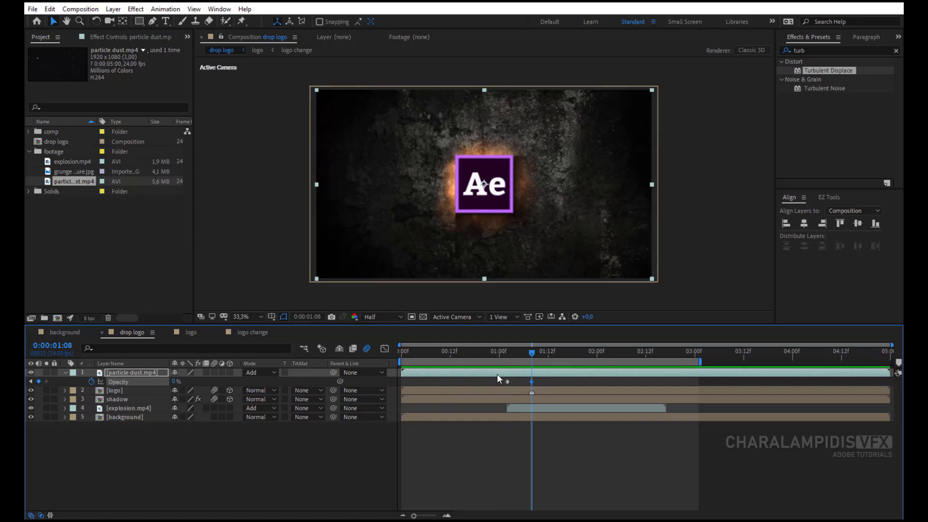
pyautogui.moveTo(532, 356)
pyautogui.mouseDown()
pyautogui.moveTo(602, 353)
pyautogui.moveTo(558, 354)
pyautogui.mouseUp()
pyautogui.click(175, 382)
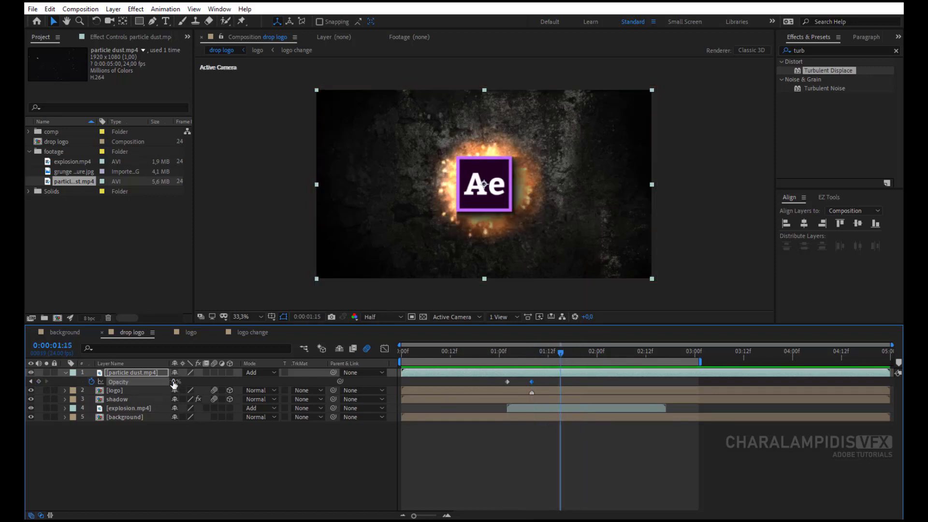
pyautogui.write('100')
pyautogui.press('Return')
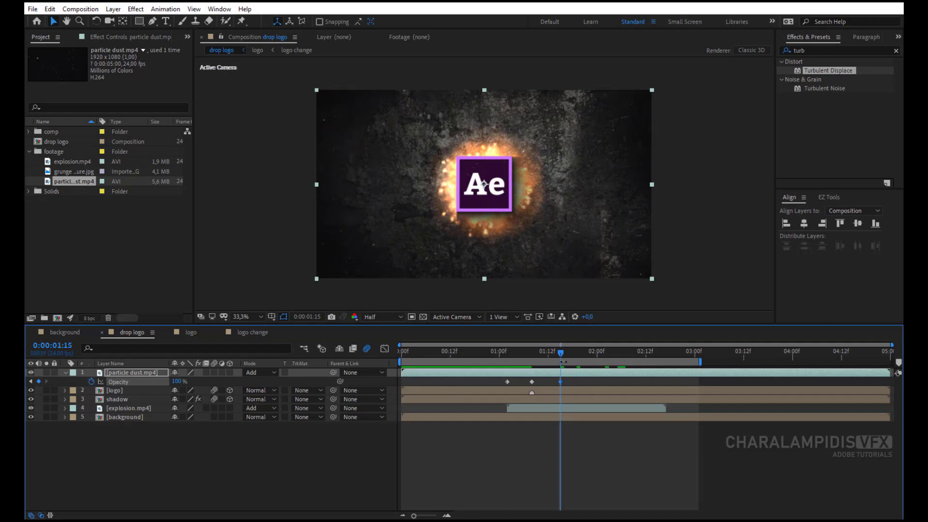
pyautogui.press('space')
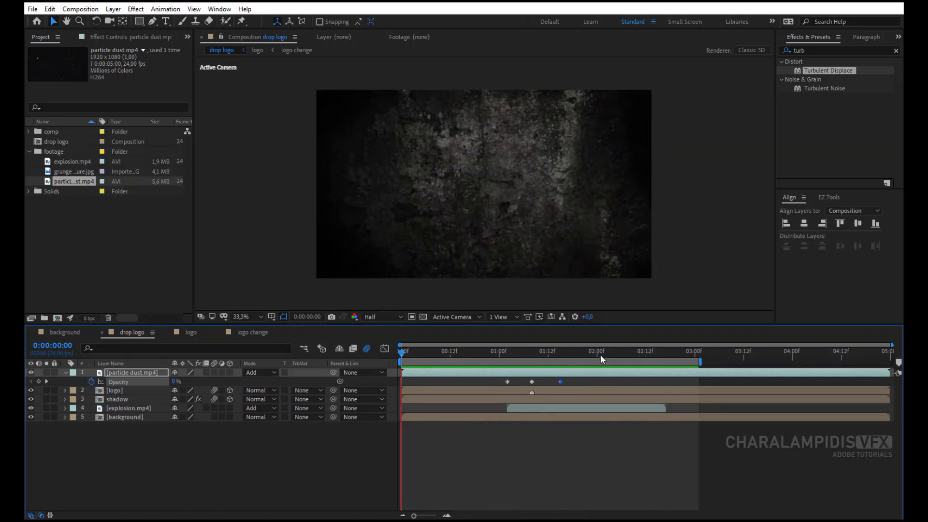
pyautogui.press('space')
# Apply Easy Ease to all three particle dust Opacity keyframes, check the fade at 0:00:01:15, and collapse the layer.
pyautogui.moveTo(583, 378); pyautogui.dragTo(507, 386)
pyautogui.rightClick(506, 386)
pyautogui.moveTo(531, 512)
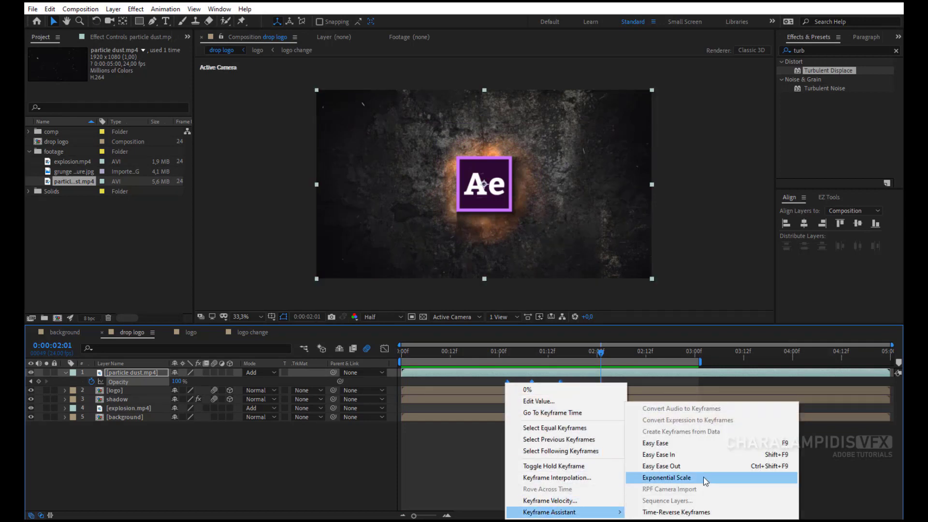
pyautogui.click(688, 447)
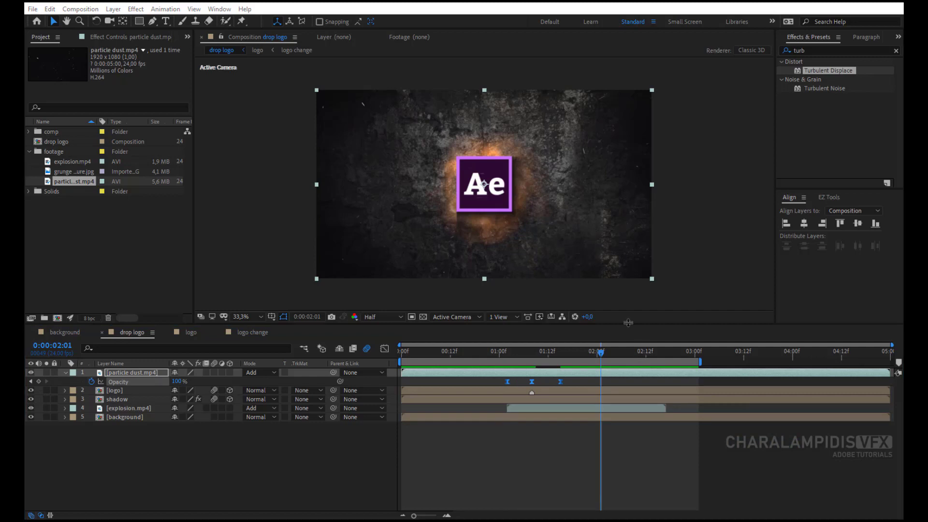
pyautogui.moveTo(601, 354); pyautogui.dragTo(561, 354)
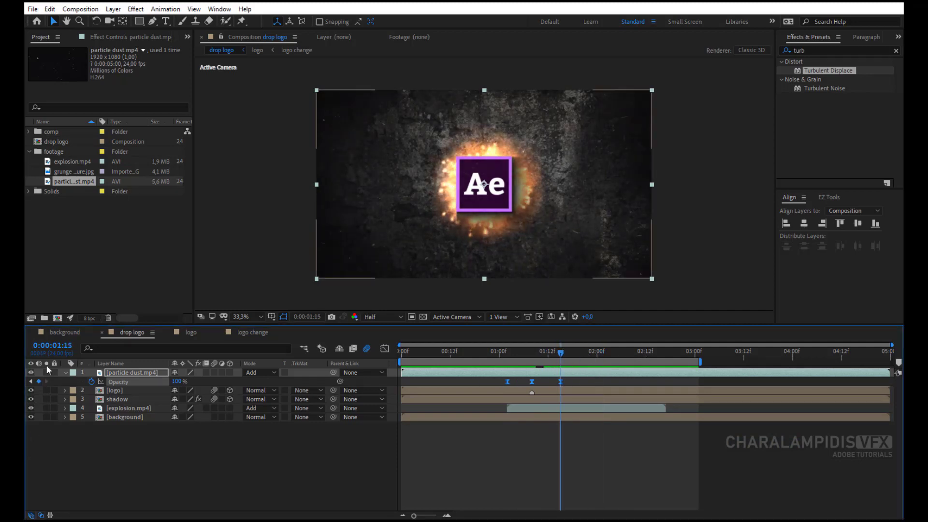
pyautogui.click(65, 372)
pyautogui.click(170, 458)
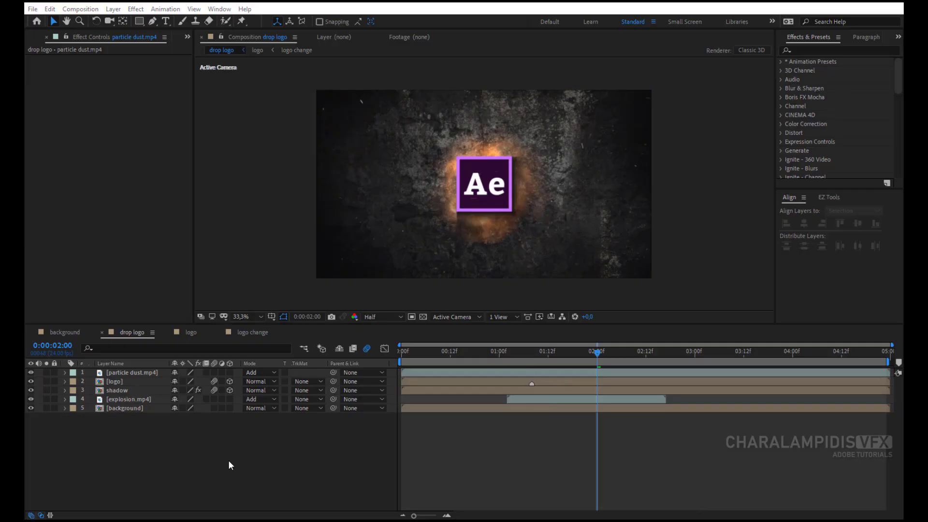
# Create a new two-node camera with the 50mm preset in the drop logo composition.
pyautogui.rightClick(184, 459)
pyautogui.moveTo(235, 346)
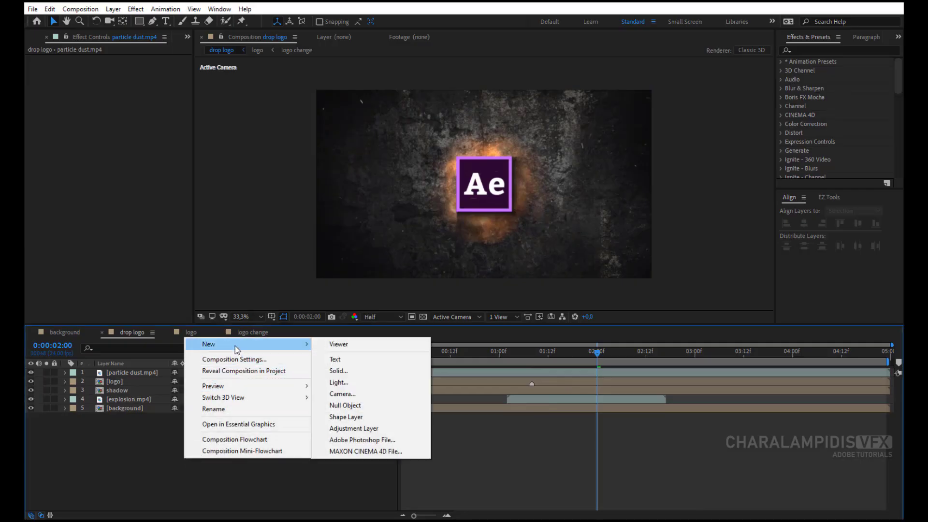
pyautogui.click(361, 392)
pyautogui.click(546, 92)
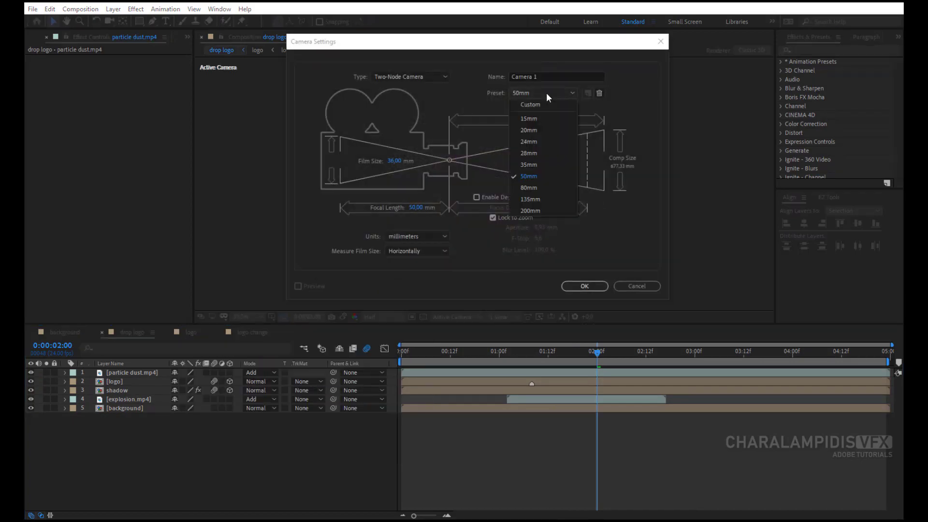
pyautogui.click(526, 175)
pyautogui.click(584, 286)
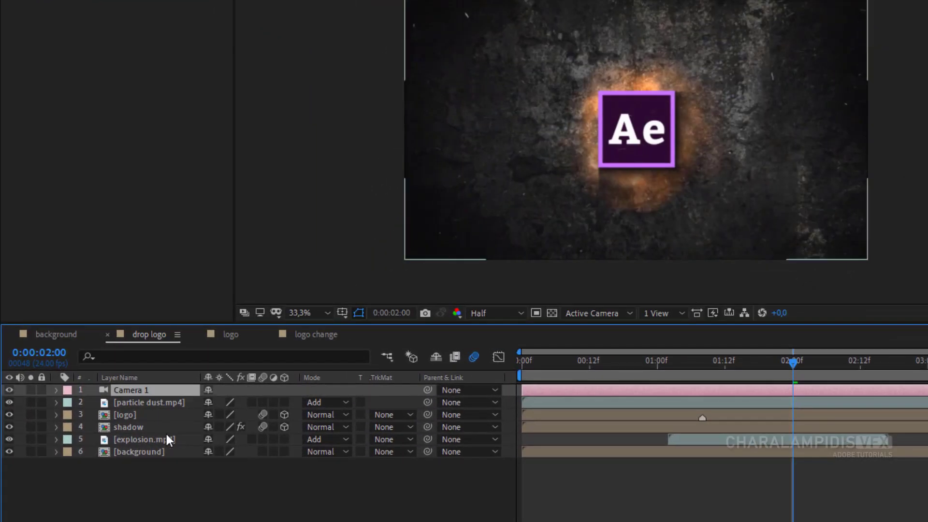
# Make the particle dust, explosion and background layers 3D and move the current time to 0:00:02:08.
pyautogui.click(285, 402)
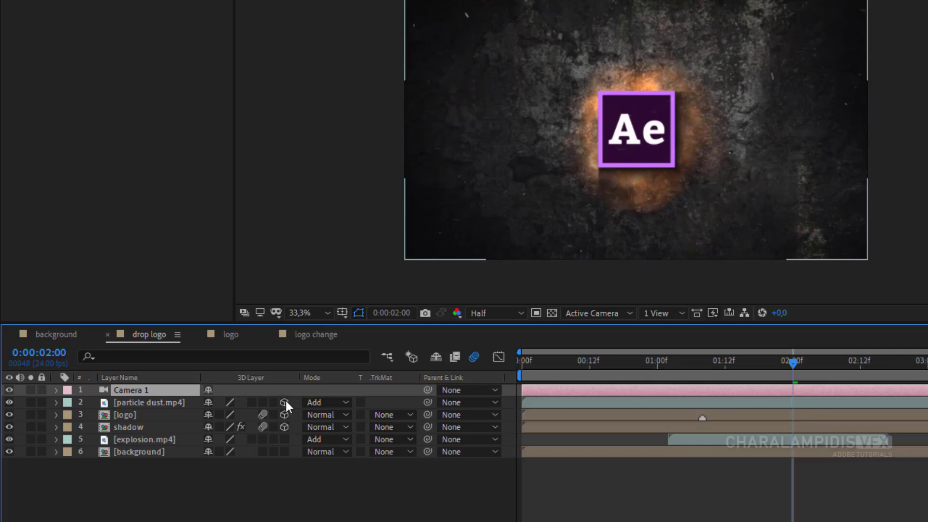
pyautogui.click(285, 438)
pyautogui.click(284, 452)
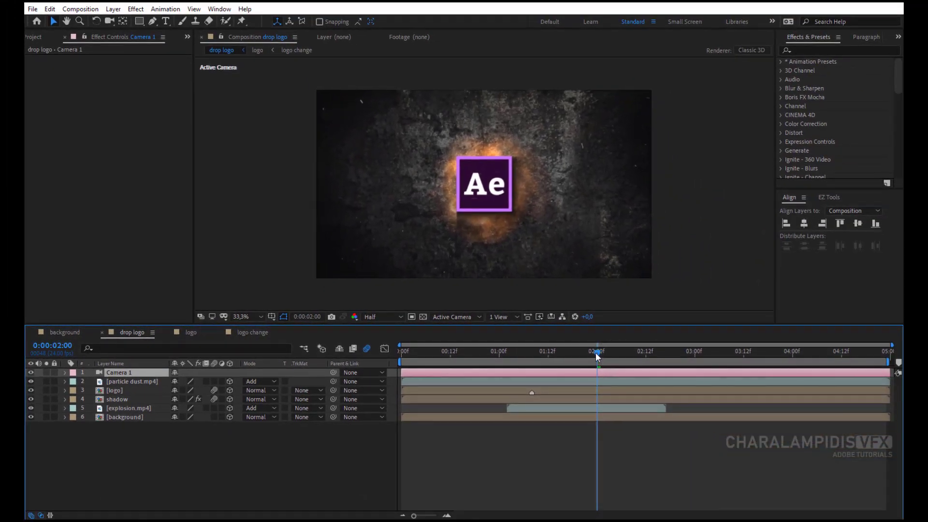
pyautogui.moveTo(596, 353); pyautogui.dragTo(630, 355)
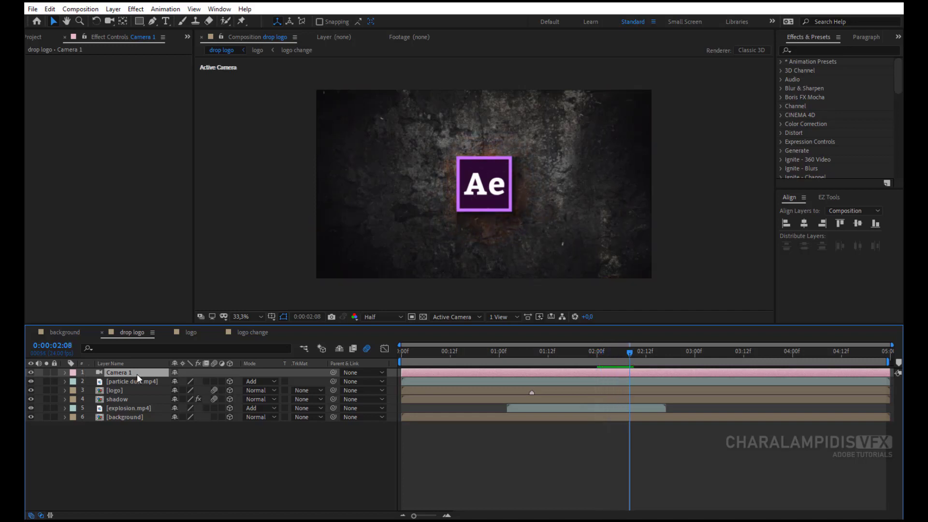
# Keyframe the camera's Position at 0:00:02:08 and pull its Z position back to -2789.7 at 0:00:04:12.
pyautogui.press('p')
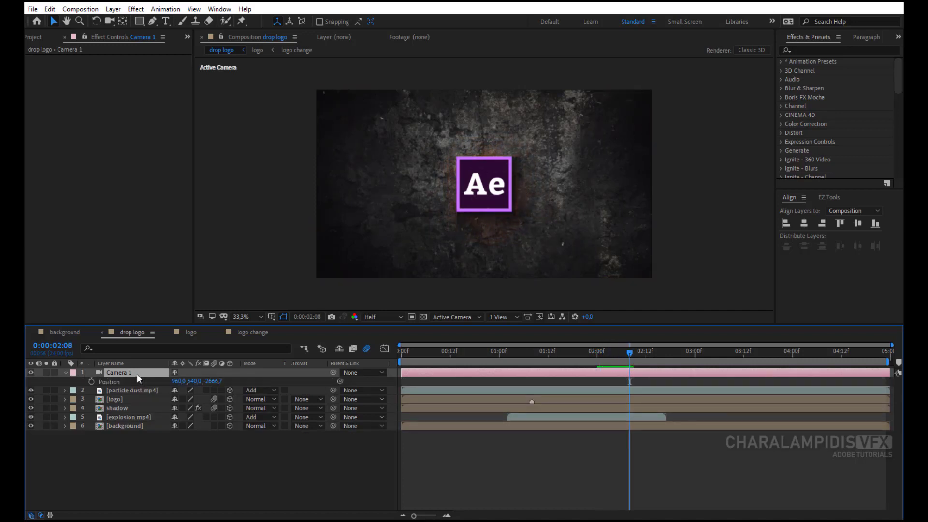
pyautogui.click(91, 381)
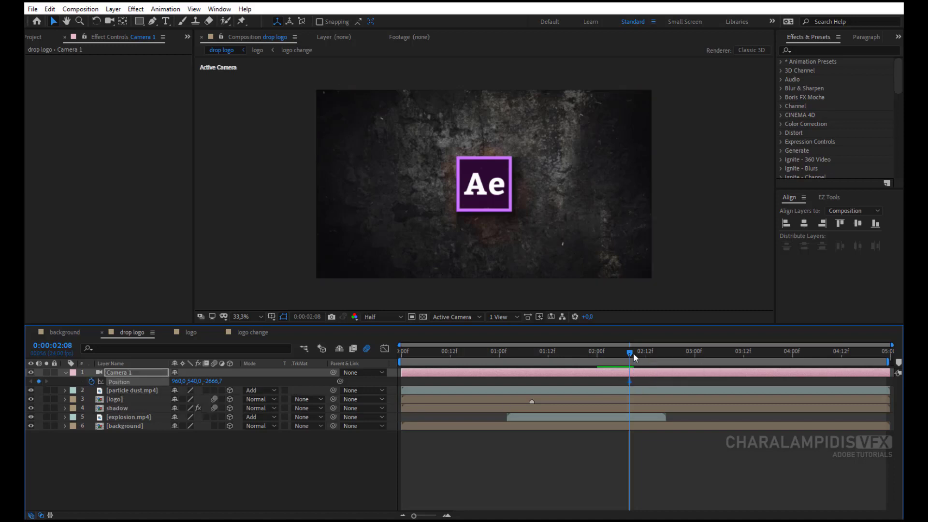
pyautogui.moveTo(631, 353); pyautogui.dragTo(841, 352)
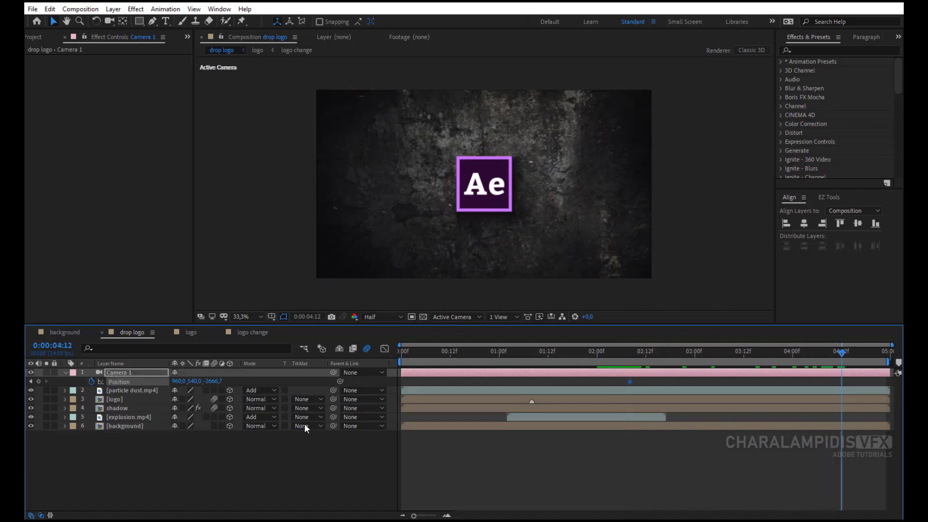
pyautogui.moveTo(202, 382); pyautogui.dragTo(153, 381)
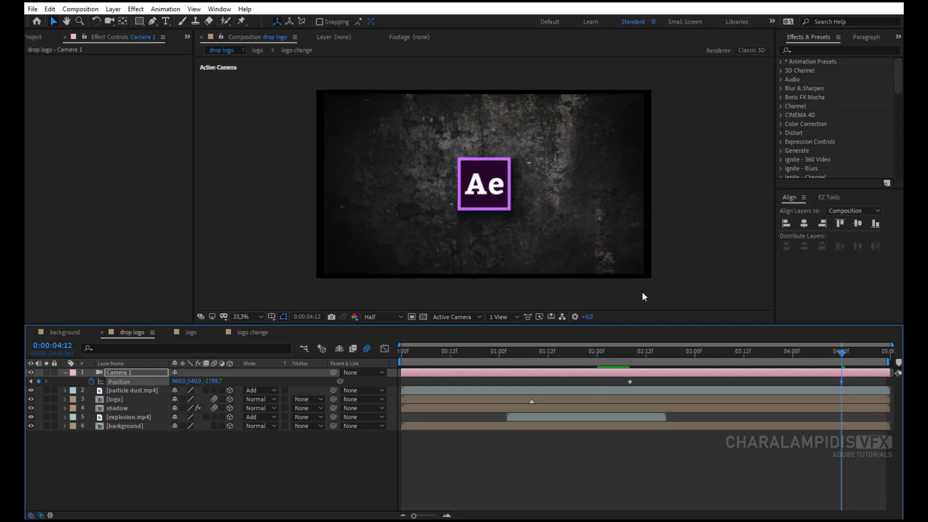
# Scale up the particle dust, logo, shadow and background layers so they extend past the composition frame edges at 0:00:04:12.
pyautogui.click(119, 393)
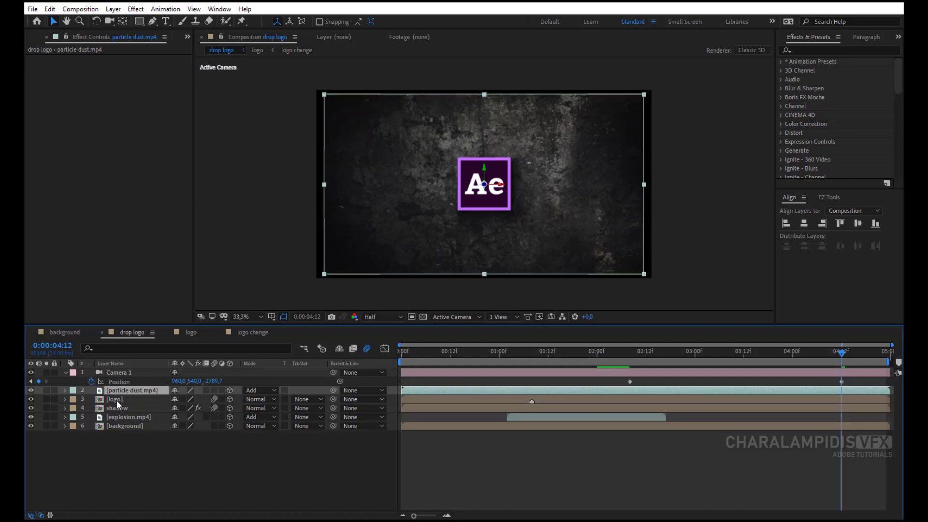
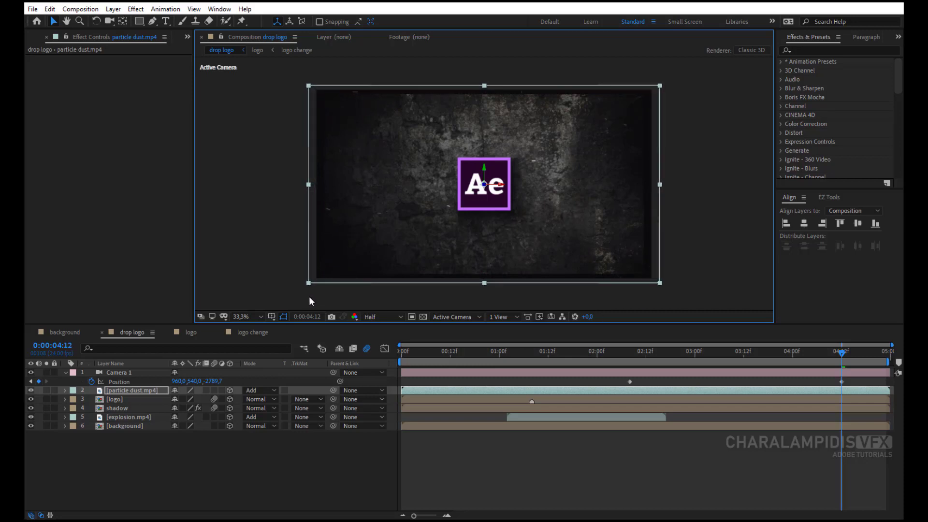
pyautogui.click(109, 399)
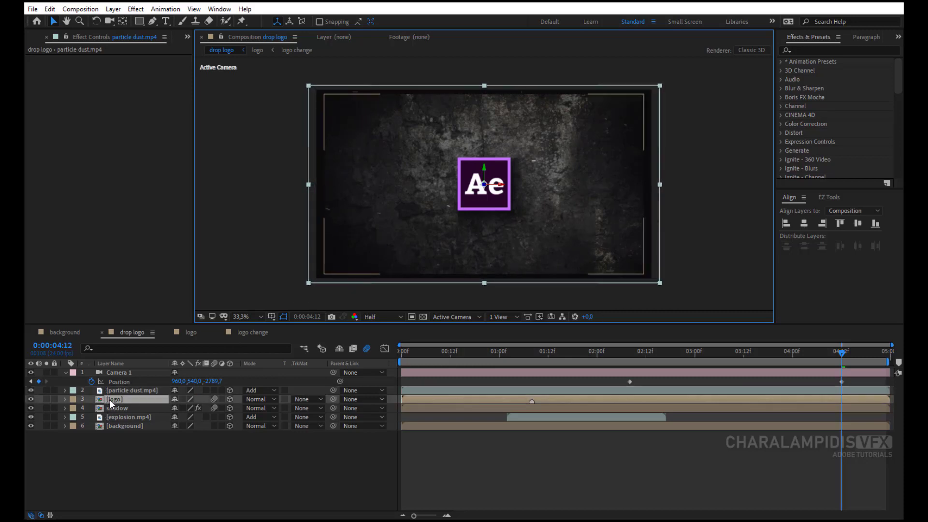
pyautogui.keyDown('ctrl'); pyautogui.click(113, 407); pyautogui.keyUp('ctrl')
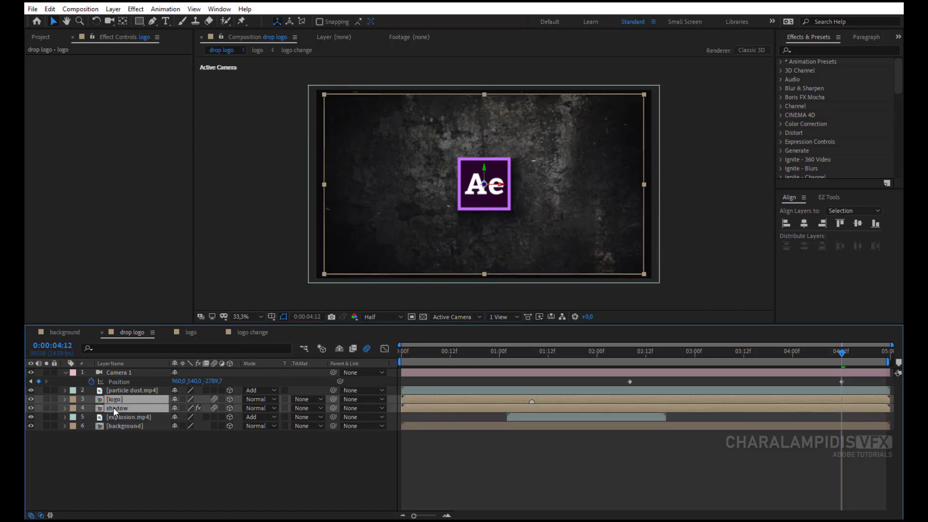
pyautogui.moveTo(325, 273); pyautogui.dragTo(308, 283)
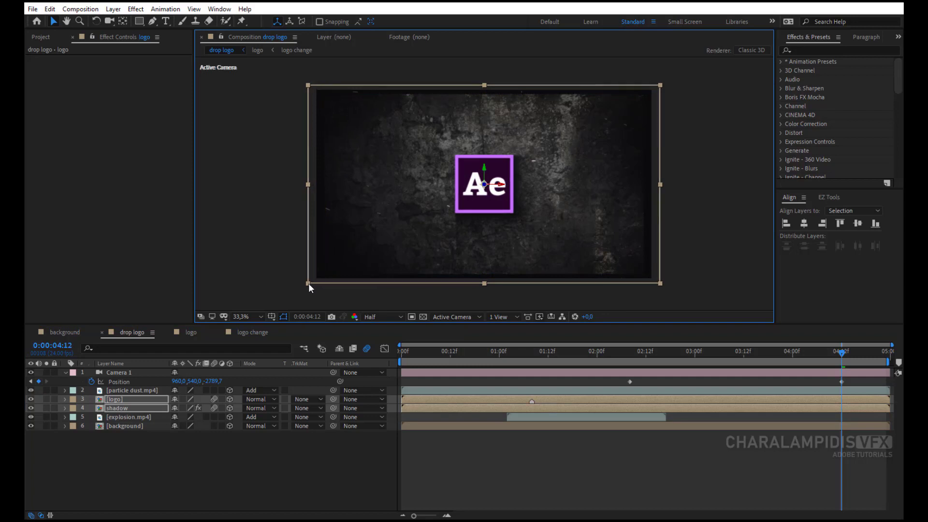
pyautogui.click(115, 425)
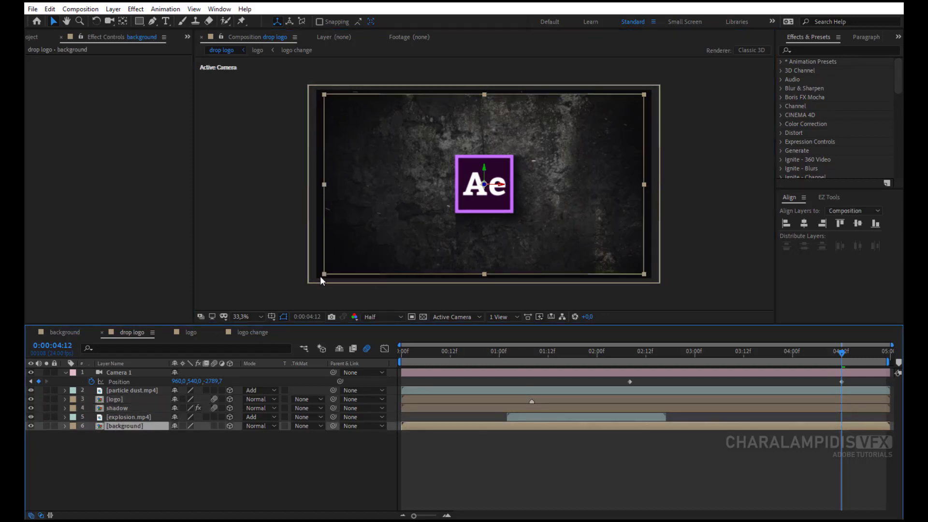
pyautogui.moveTo(324, 273); pyautogui.dragTo(309, 286)
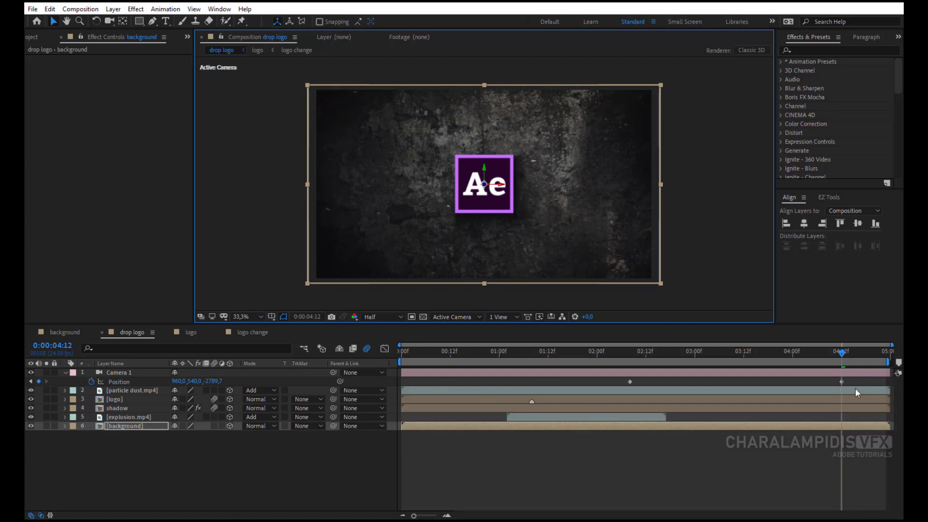
# Preview the drop logo animation with the camera move and lower the preview resolution to Third.
pyautogui.moveTo(842, 352); pyautogui.dragTo(503, 352)
pyautogui.press('space')
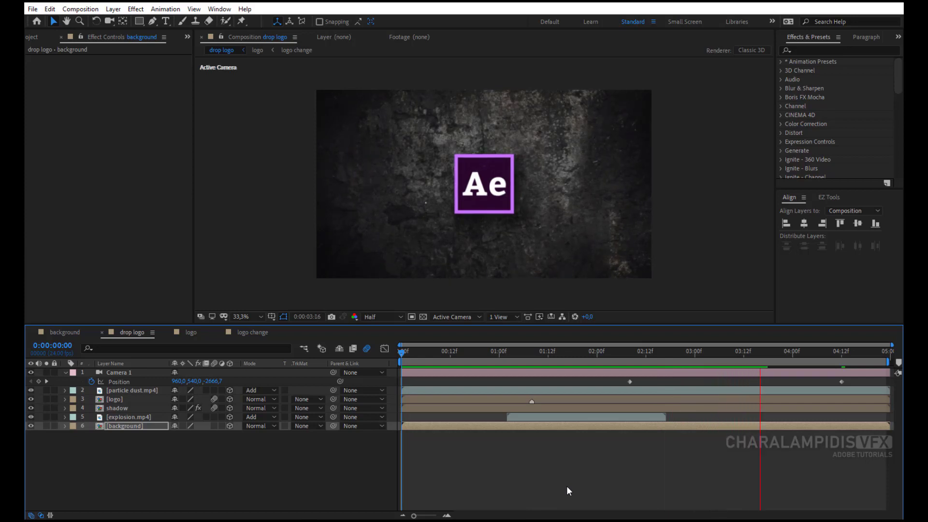
pyautogui.click(377, 318)
pyautogui.click(374, 360)
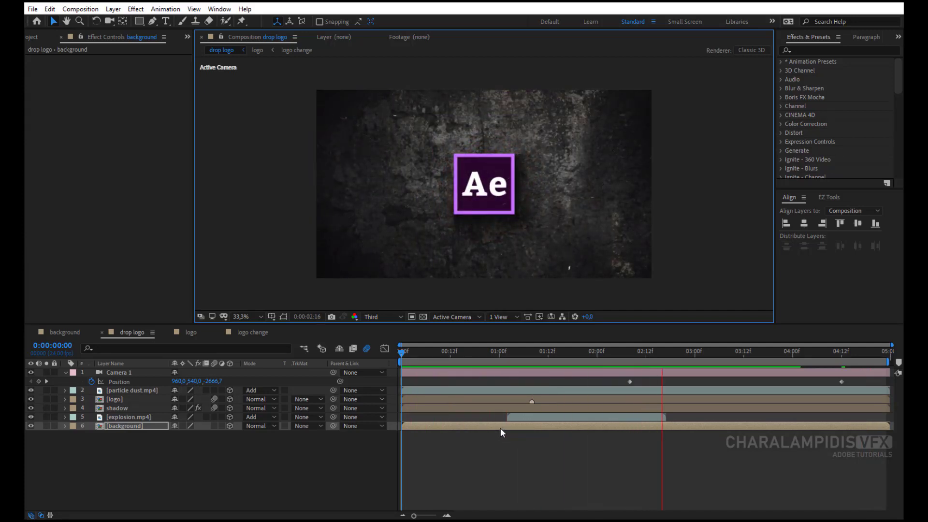
pyautogui.click(686, 369)
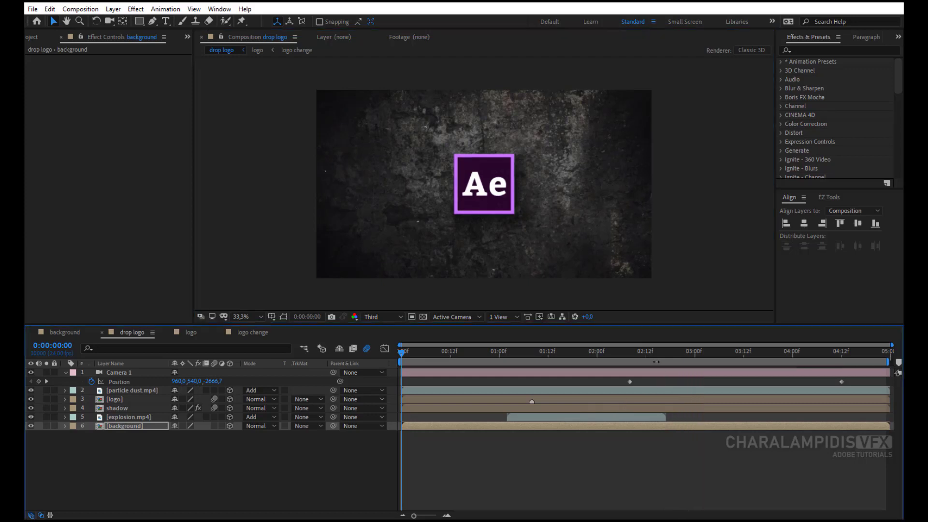
# Apply Easy Ease to both camera Position keyframes, move the current time to 0:00:01:08, and collapse the camera layer.
pyautogui.moveTo(854, 380); pyautogui.dragTo(628, 389)
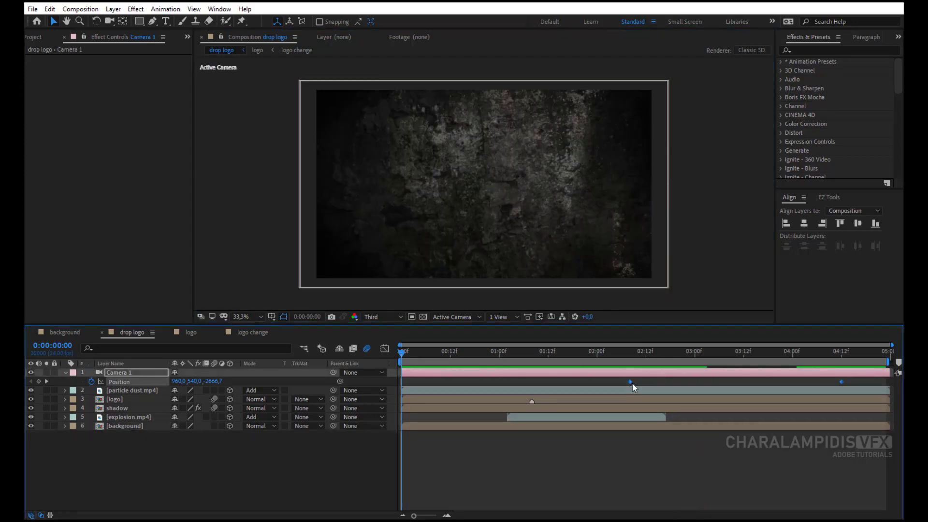
pyautogui.rightClick(630, 381)
pyautogui.moveTo(676, 512)
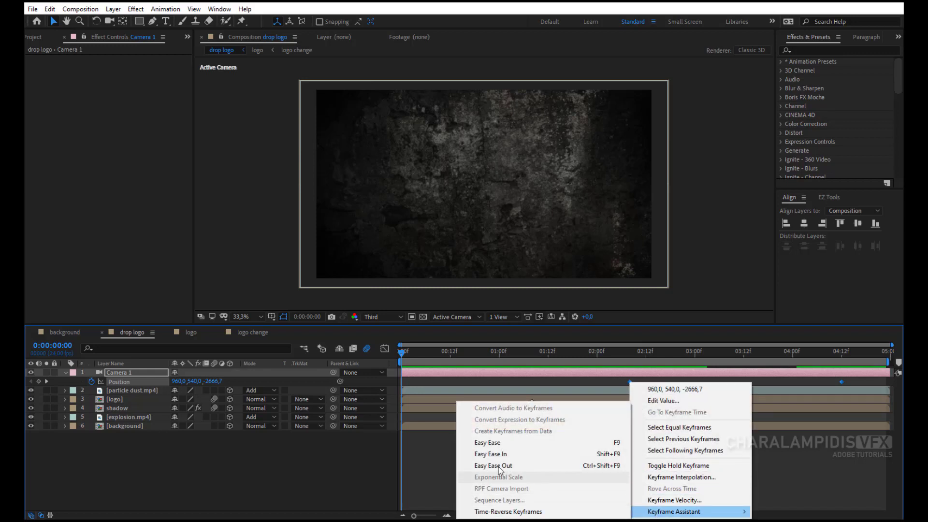
pyautogui.click(561, 442)
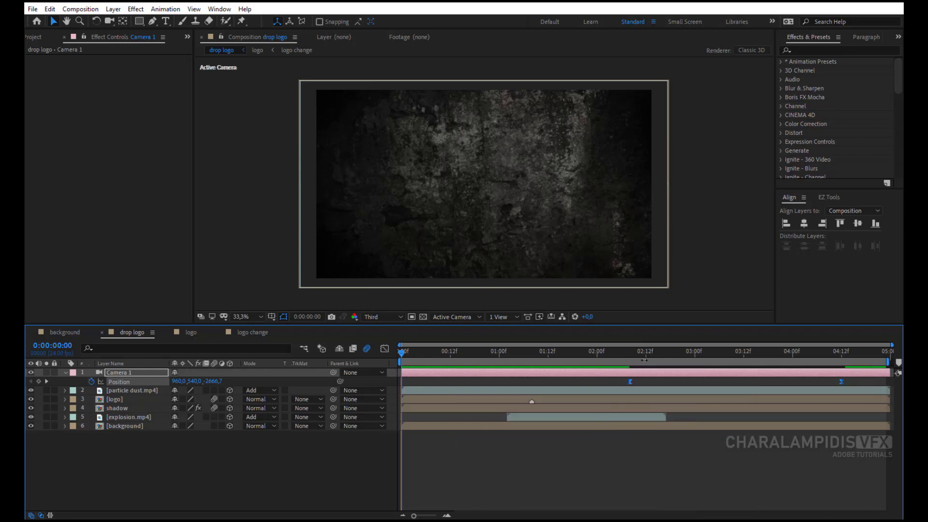
pyautogui.moveTo(639, 356); pyautogui.dragTo(532, 359)
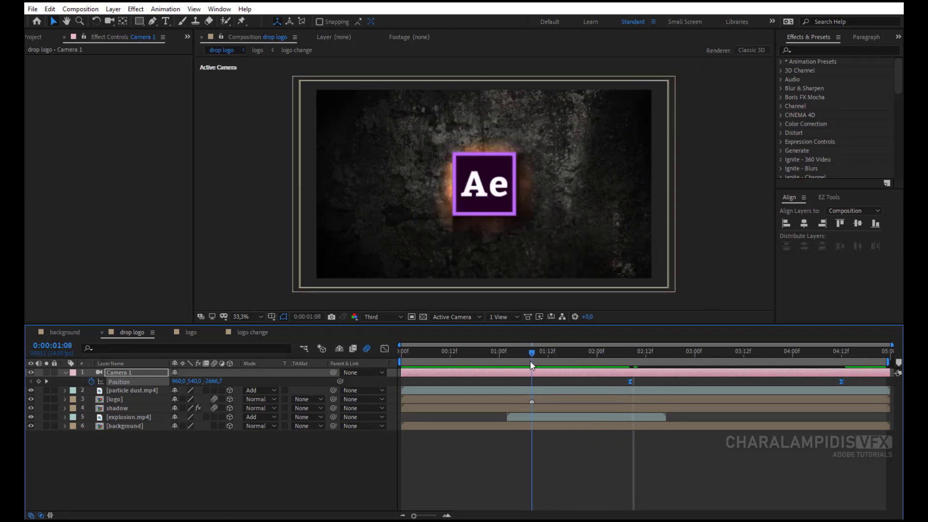
pyautogui.click(65, 373)
# Create a new adjustment layer in the drop logo composition and name it shake.
pyautogui.rightClick(129, 469)
pyautogui.moveTo(207, 359)
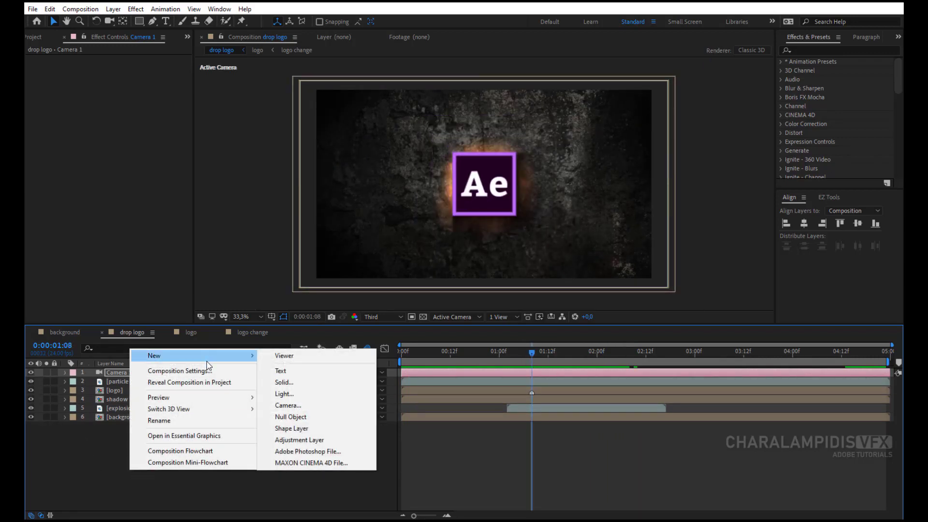
pyautogui.click(317, 441)
pyautogui.press('Return')
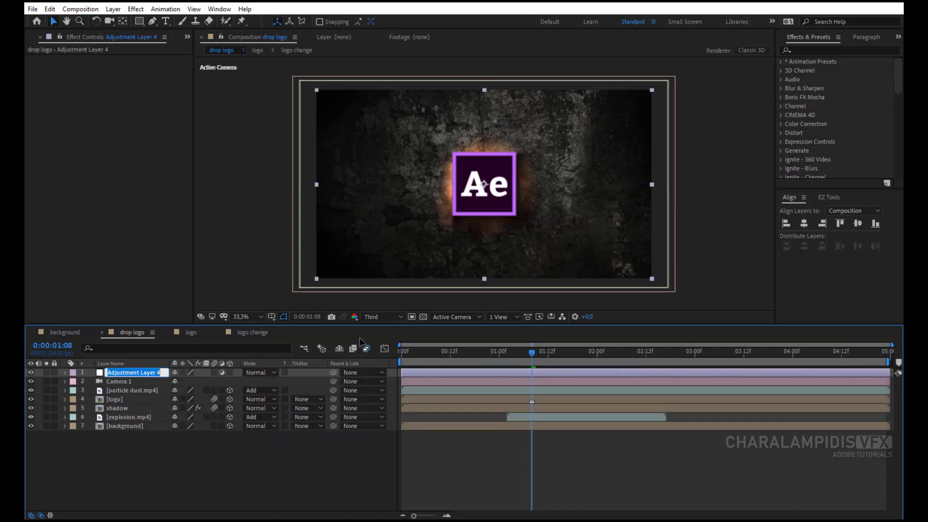
pyautogui.write('shake')
pyautogui.press('Return')
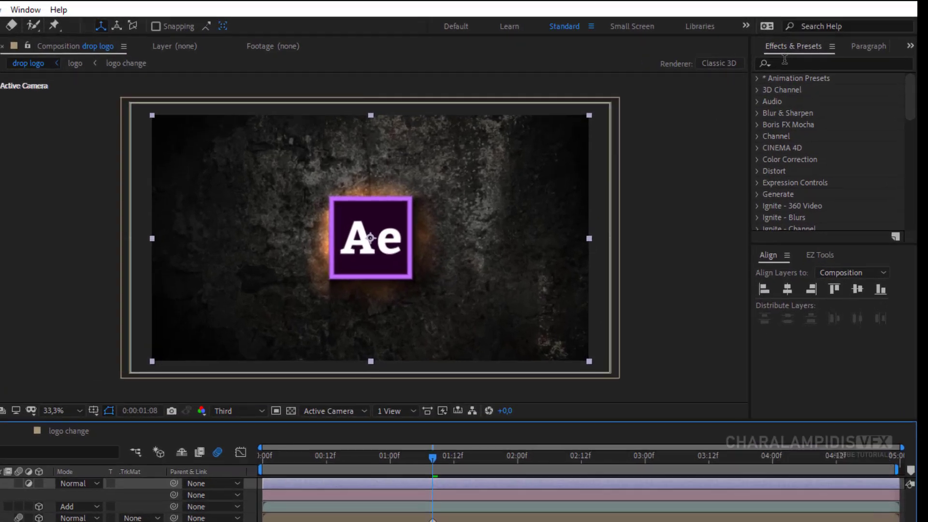
# Find the Wiggle - position animation preset and apply it to the shake layer.
pyautogui.click(802, 49)
pyautogui.write('wiggl')
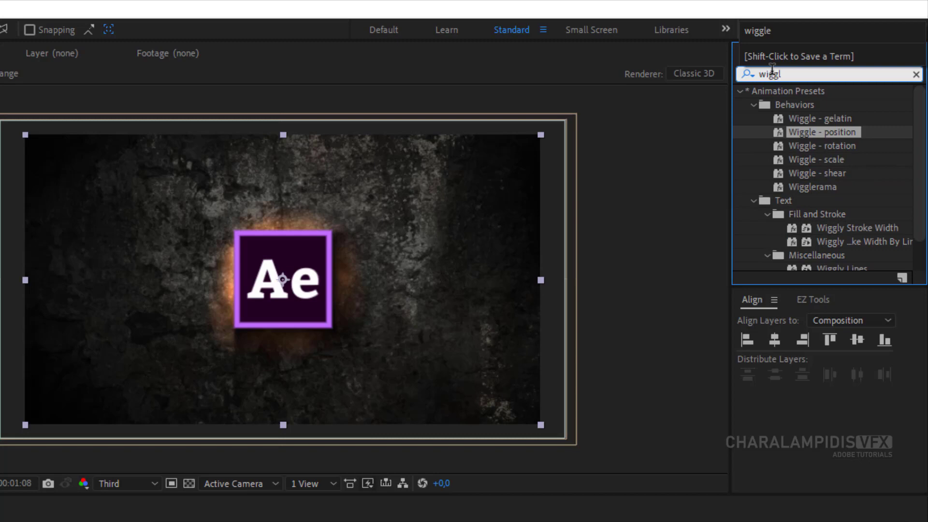
pyautogui.moveTo(833, 134); pyautogui.dragTo(129, 375)
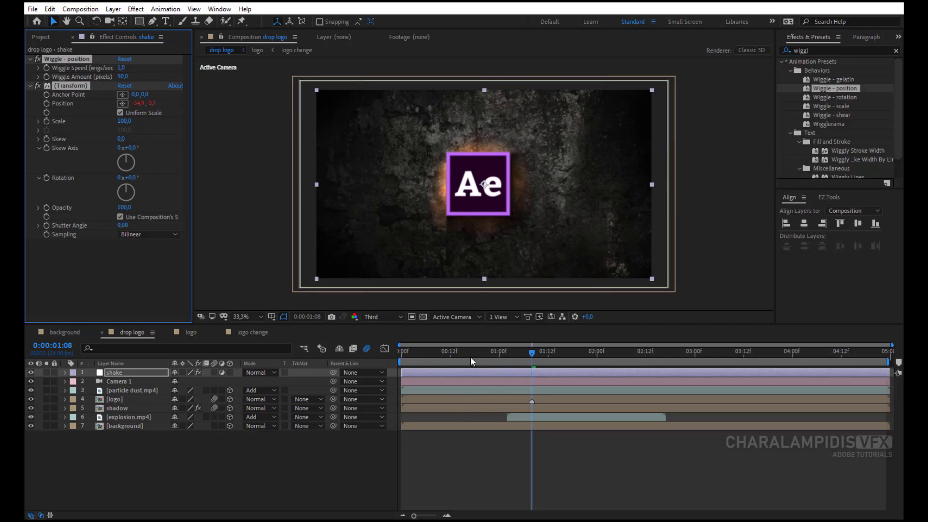
# Start keyframing Wiggle Speed and Wiggle Amount on the shake layer at 0:00:01:08.
pyautogui.moveTo(532, 353)
pyautogui.mouseDown()
pyautogui.moveTo(550, 354)
pyautogui.moveTo(532, 355)
pyautogui.mouseUp()
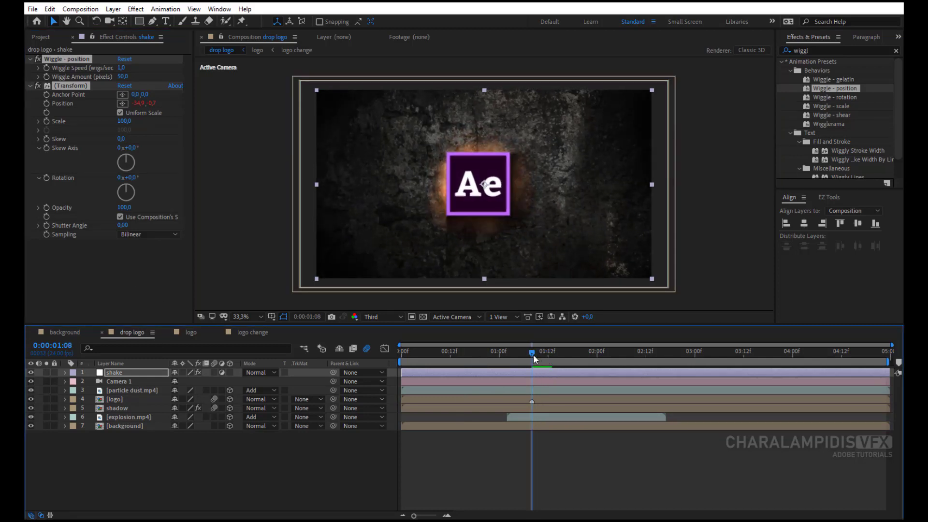
pyautogui.click(44, 68)
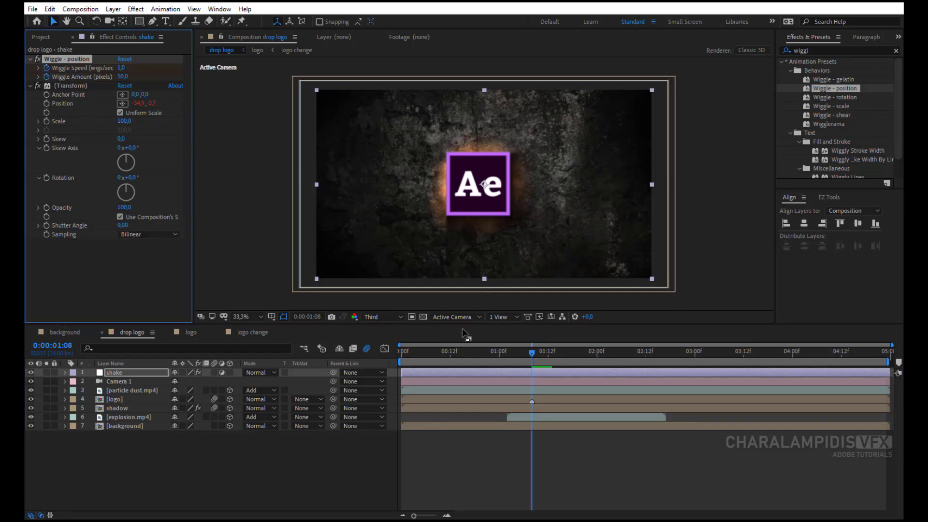
pyautogui.click(532, 352)
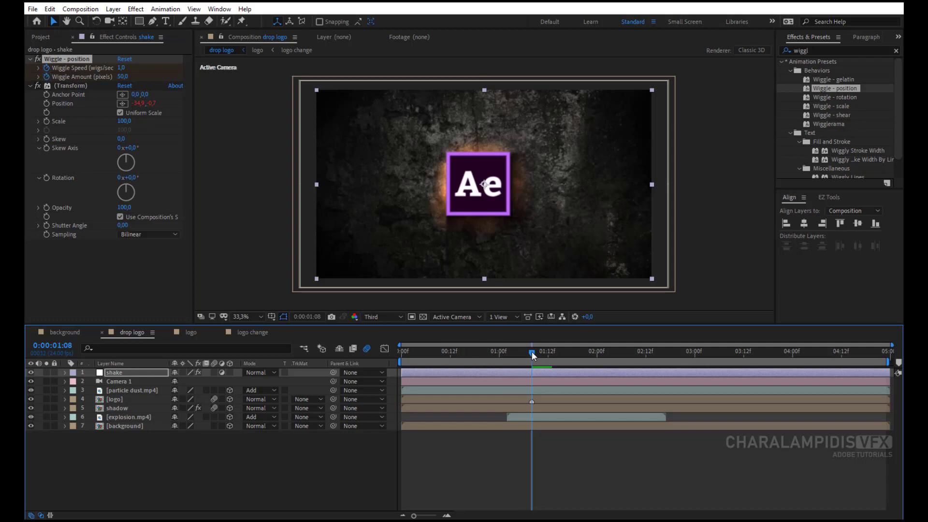
# Reveal the shake layer's keyframes and set Wiggle Speed and Wiggle Amount to 0 at 0:00:01:13.
pyautogui.moveTo(531, 352); pyautogui.dragTo(552, 357)
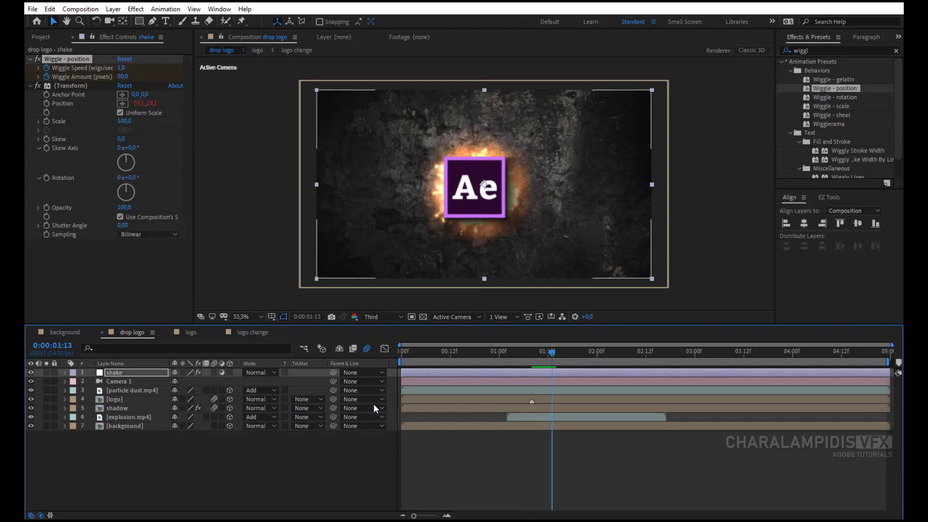
pyautogui.click(136, 373)
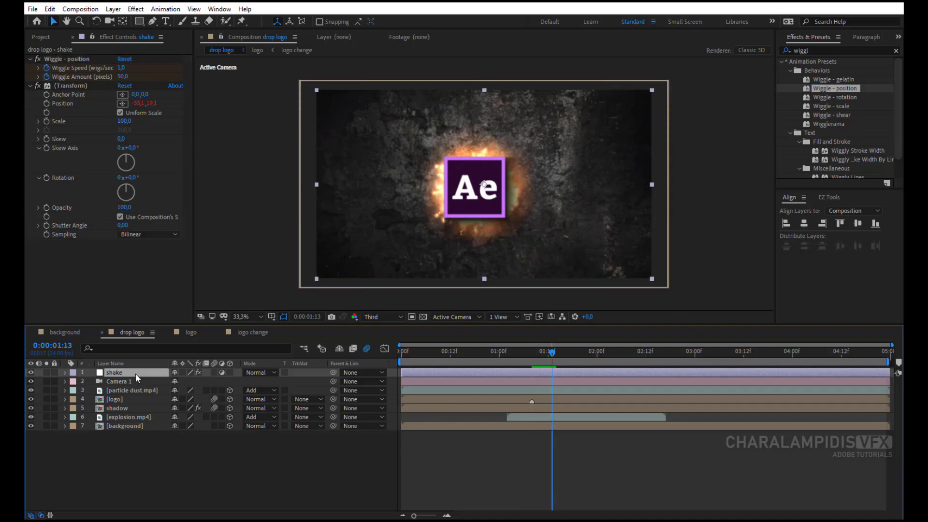
pyautogui.press('u')
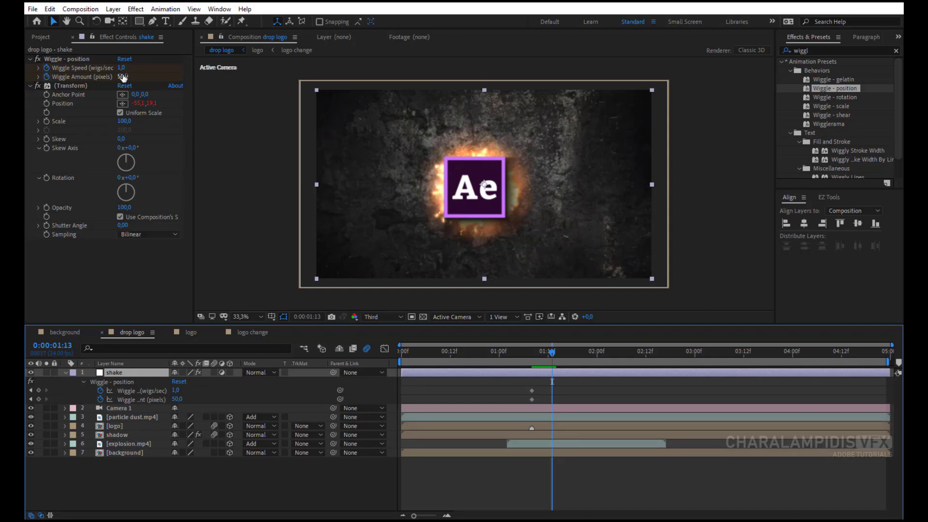
pyautogui.click(120, 68)
pyautogui.write('0')
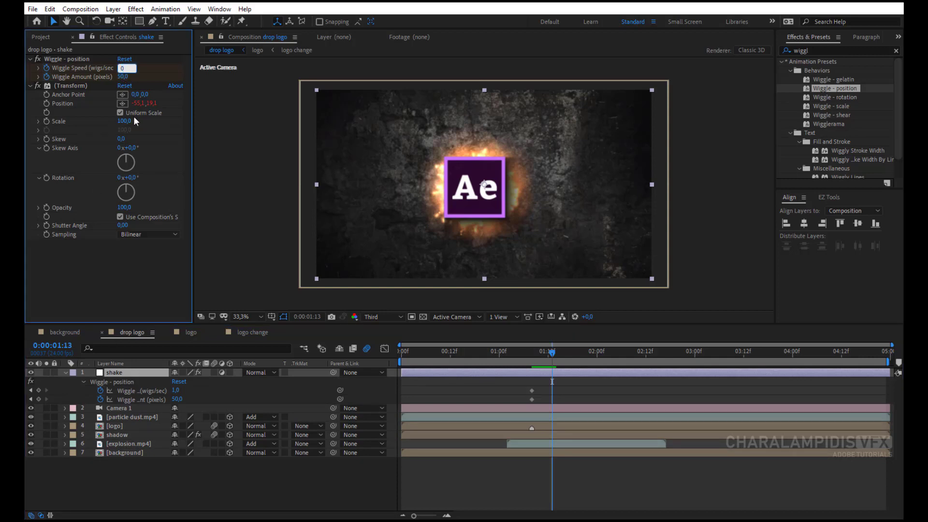
pyautogui.press('Return')
pyautogui.click(122, 76)
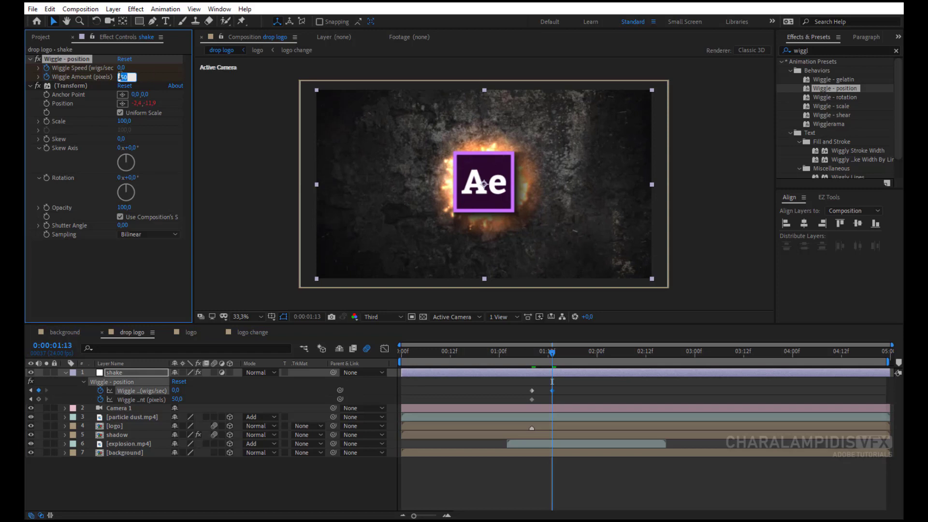
pyautogui.write('0')
pyautogui.press('Return')
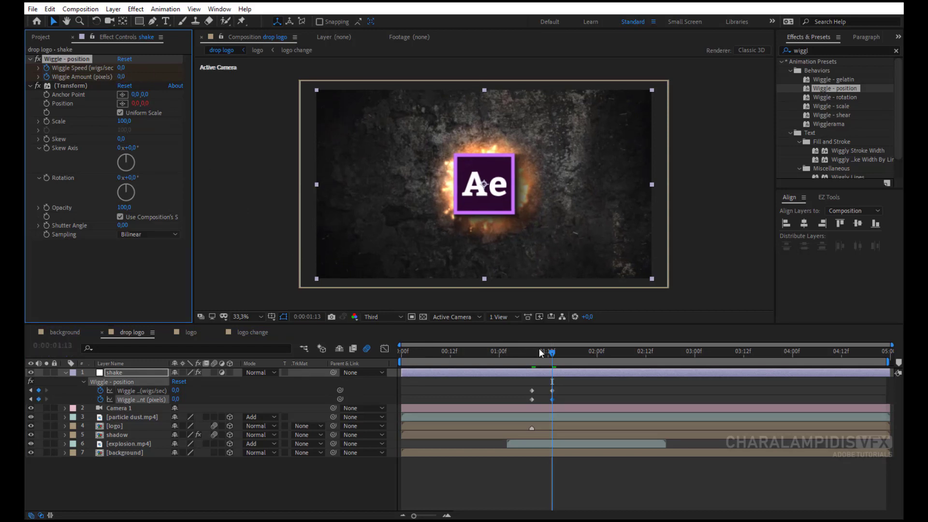
# Keyframe the shake layer's Wiggle Speed and Wiggle Amount at 0 at 0:00:01:04.
pyautogui.moveTo(552, 357); pyautogui.dragTo(515, 356)
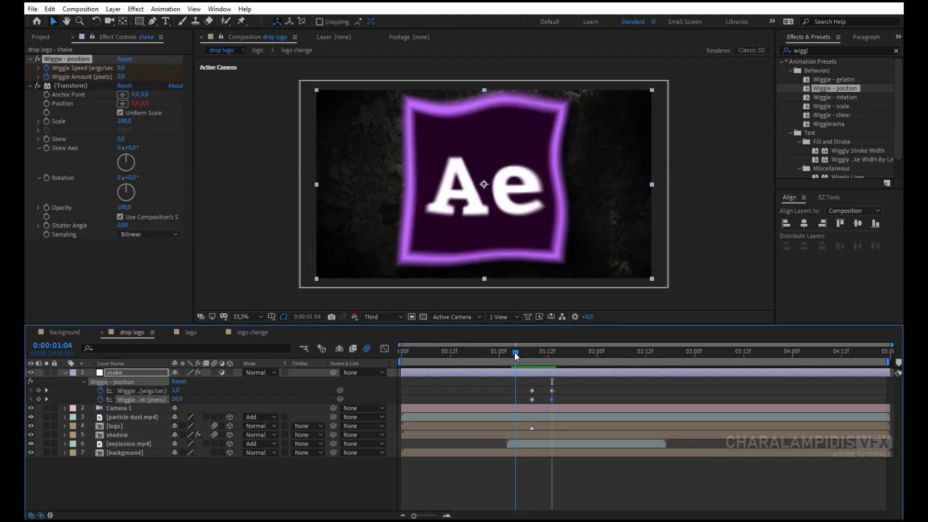
pyautogui.click(122, 68)
pyautogui.write('0')
pyautogui.press('Tab')
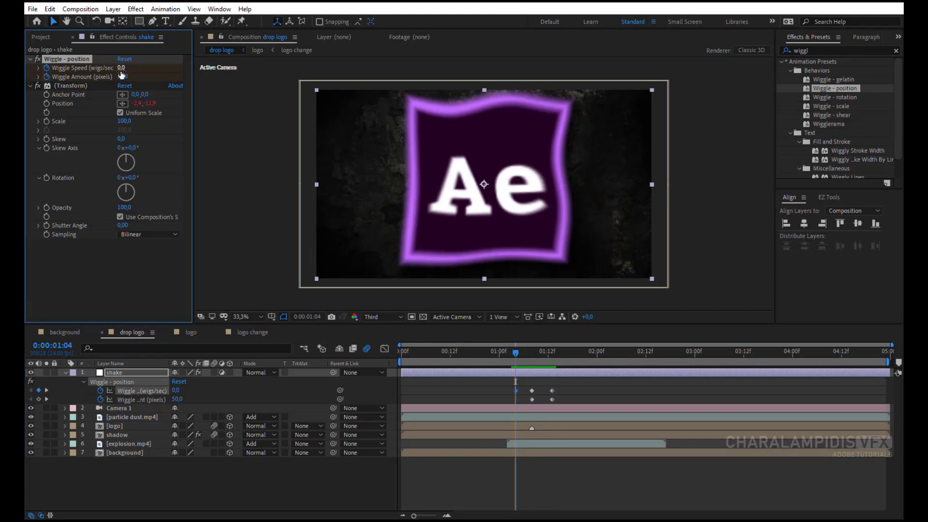
pyautogui.write('0')
pyautogui.press('Return')
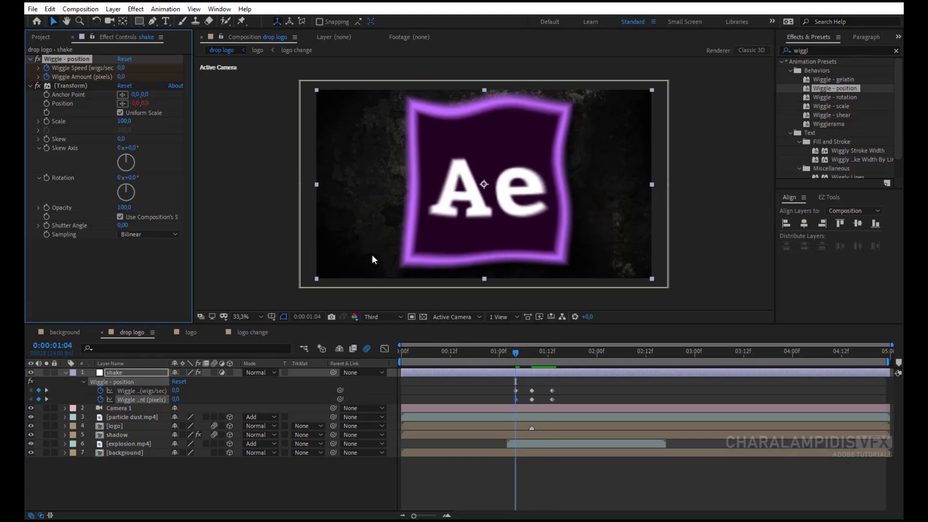
# Preview the impact shake from 0:00:00:20, scrub through its keyframes, and play the composition from the start.
pyautogui.click(483, 352)
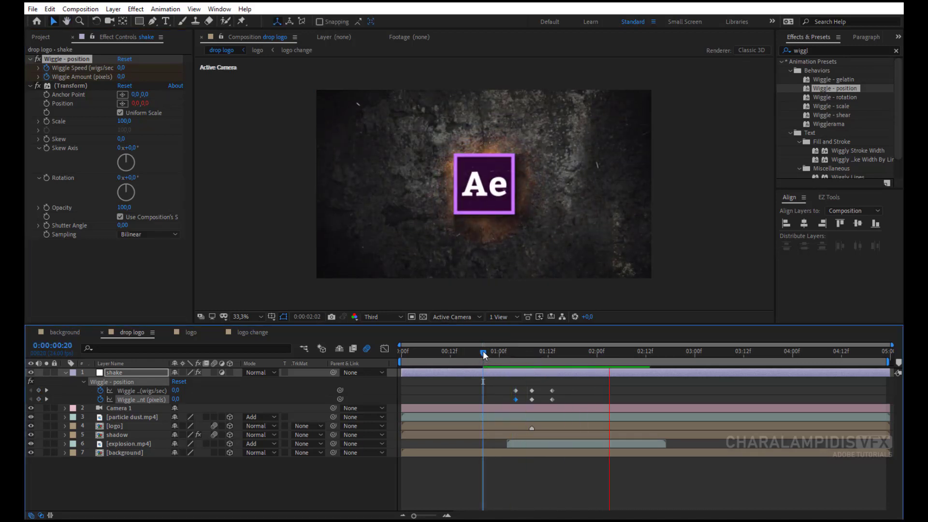
pyautogui.press('space')
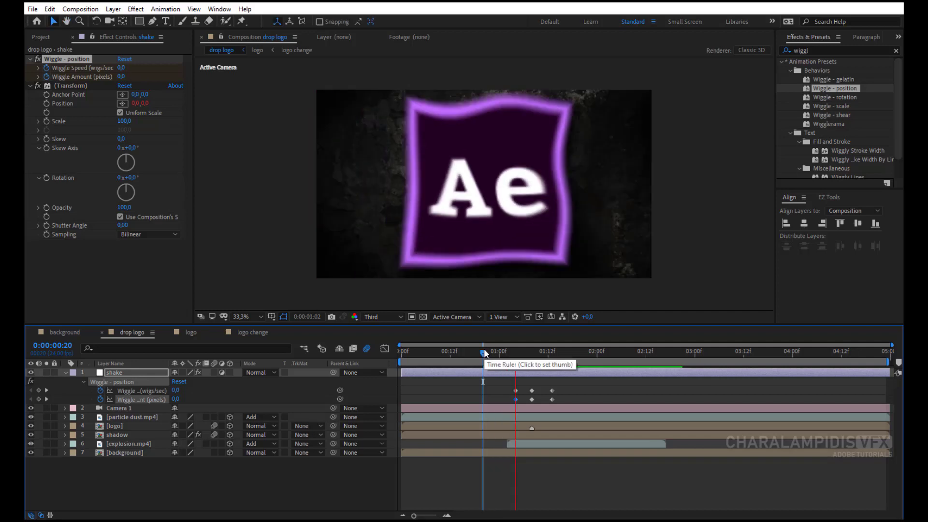
pyautogui.click(516, 353)
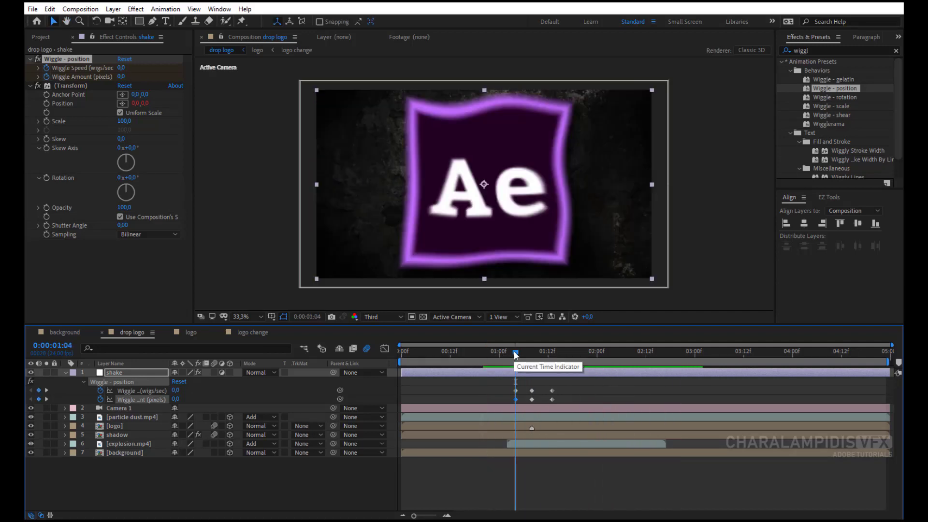
pyautogui.moveTo(516, 355); pyautogui.dragTo(553, 358)
pyautogui.press('Home')
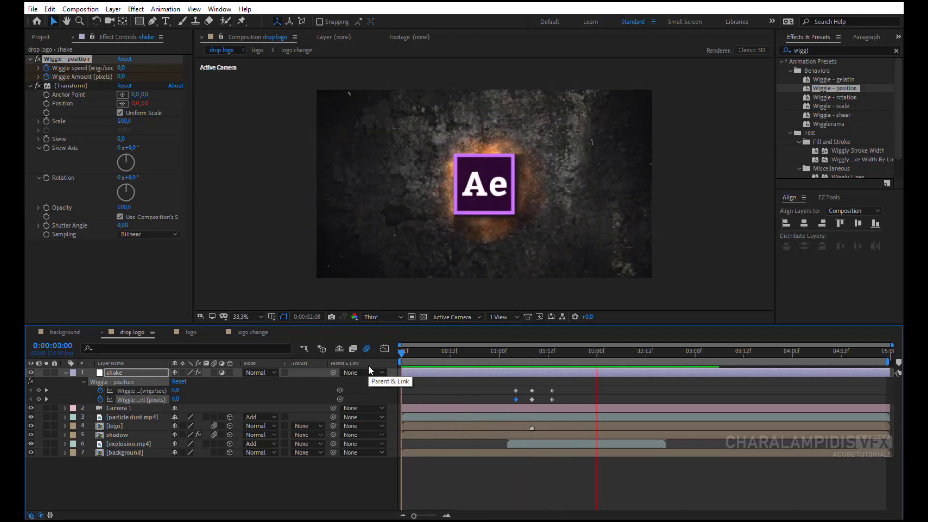
# Move the middle wiggle keyframes about one frame later and the last pair about two frames later, then preview from 0:00:00:20.
pyautogui.click(516, 352)
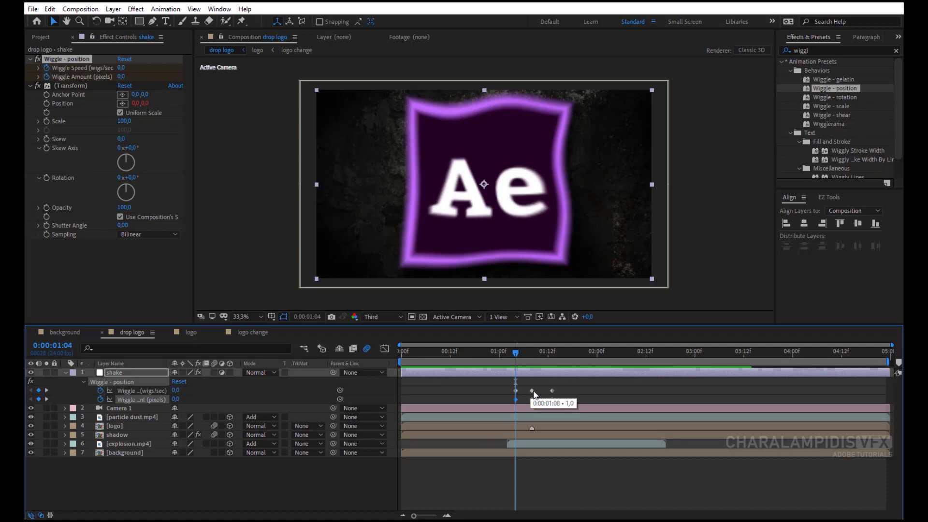
pyautogui.moveTo(538, 385); pyautogui.dragTo(524, 404)
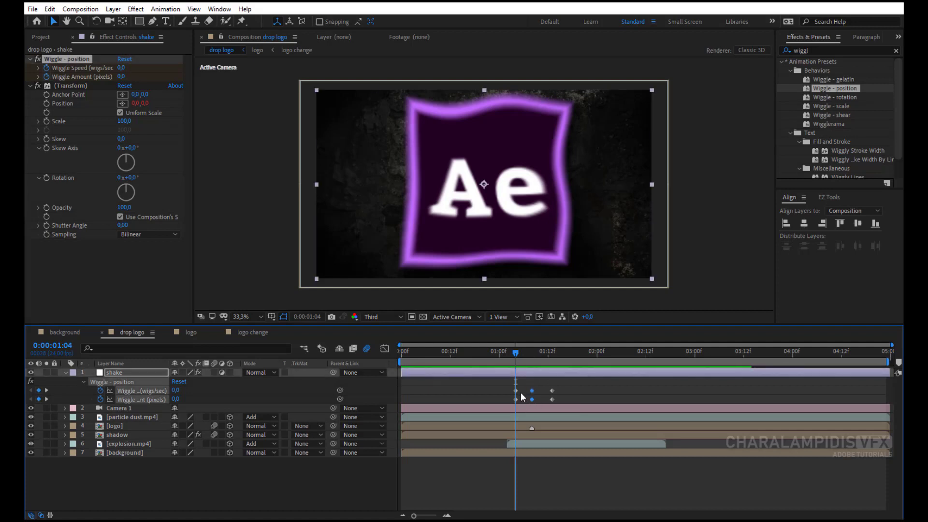
pyautogui.click(522, 397)
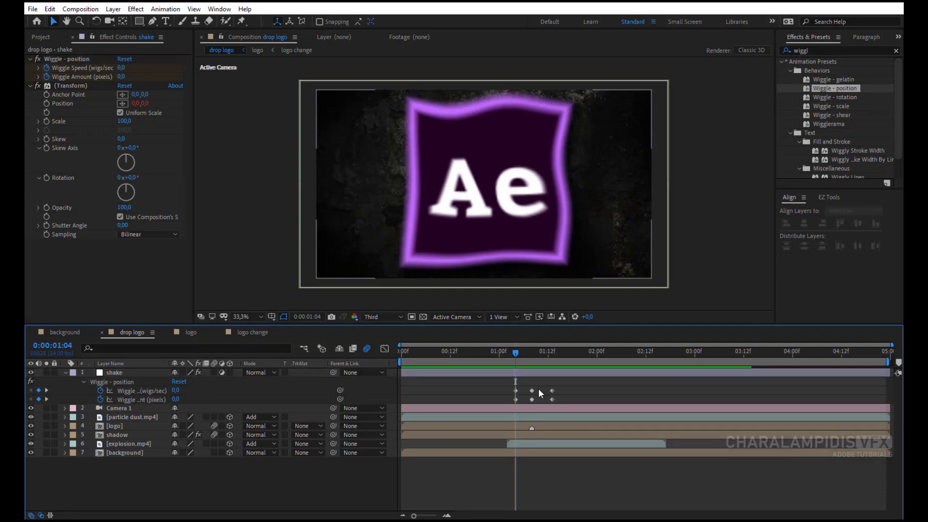
pyautogui.moveTo(543, 386); pyautogui.dragTo(560, 400)
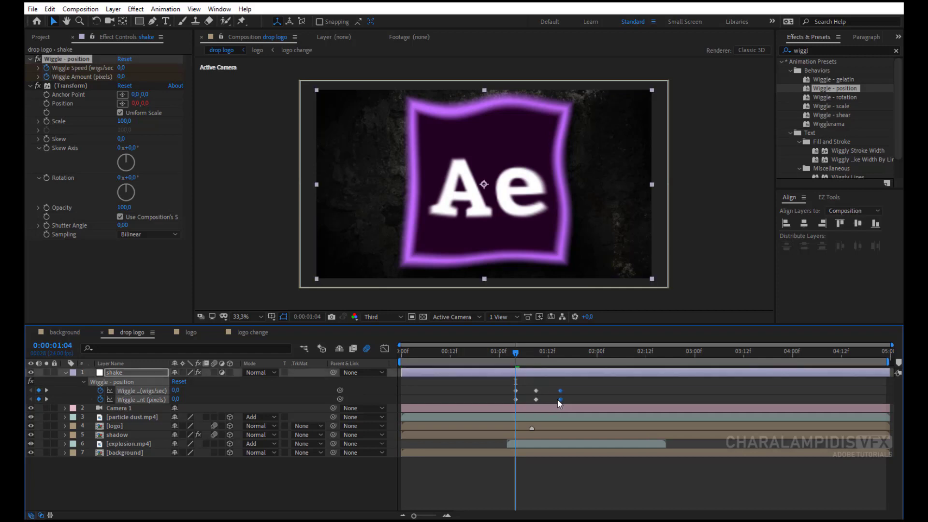
pyautogui.click(482, 356)
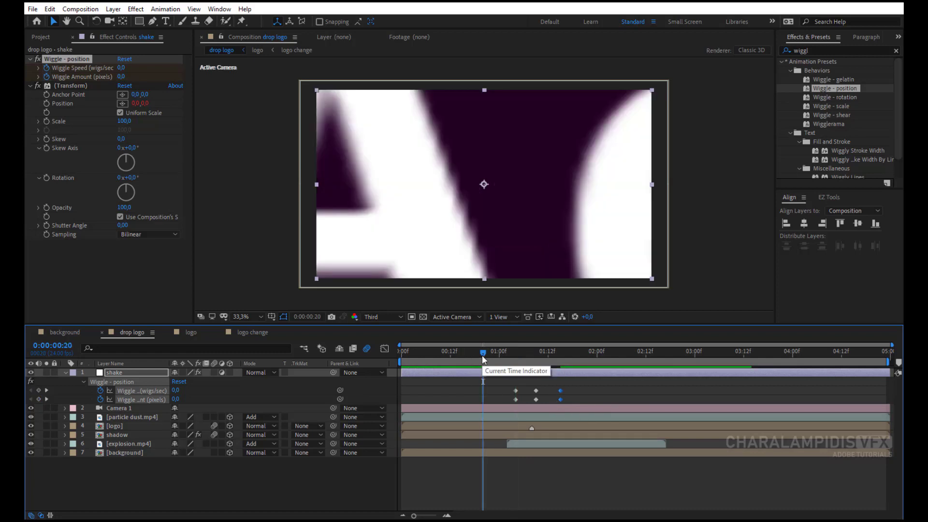
pyautogui.press('space')
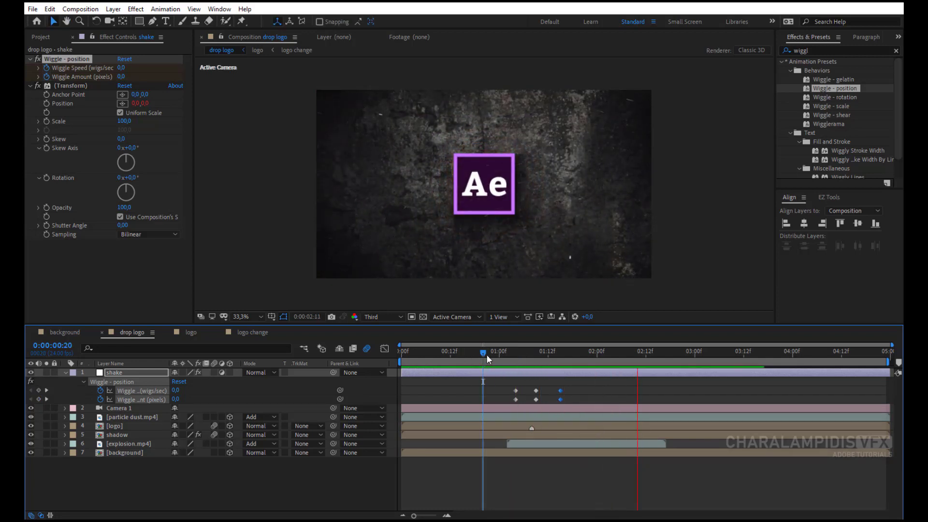
pyautogui.press('space')
# Apply Easy Ease to all Wiggle Speed and Wiggle Amount keyframes, then collapse and deselect the shake layer.
pyautogui.moveTo(532, 355); pyautogui.dragTo(552, 353)
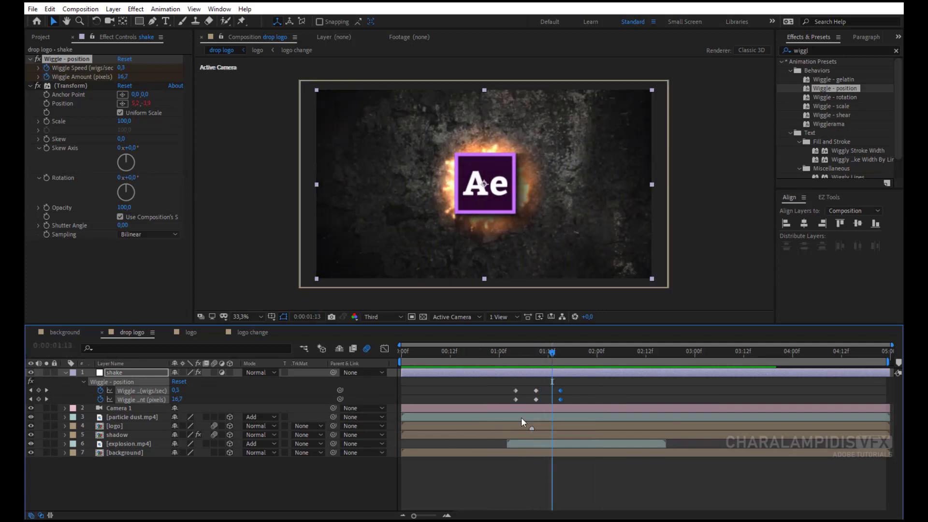
pyautogui.moveTo(581, 387); pyautogui.dragTo(504, 404)
pyautogui.rightClick(516, 403)
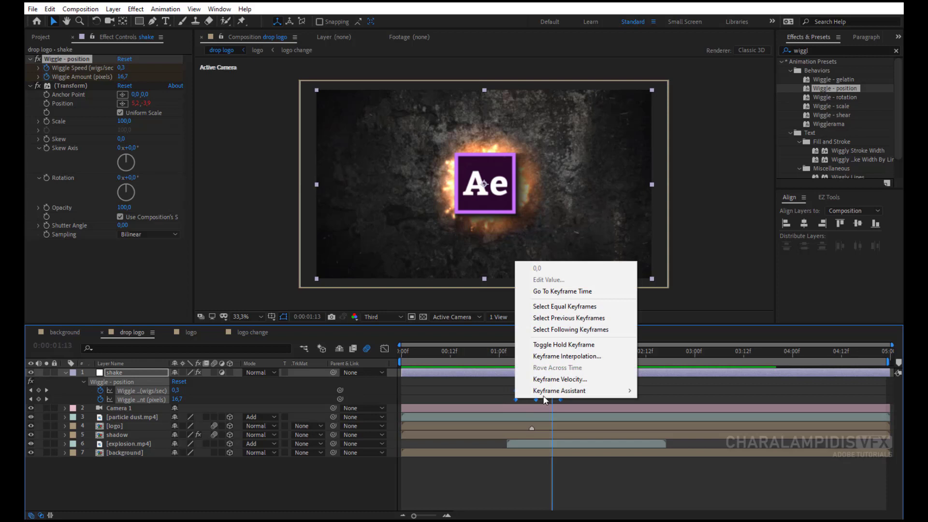
pyautogui.moveTo(620, 395)
pyautogui.click(666, 425)
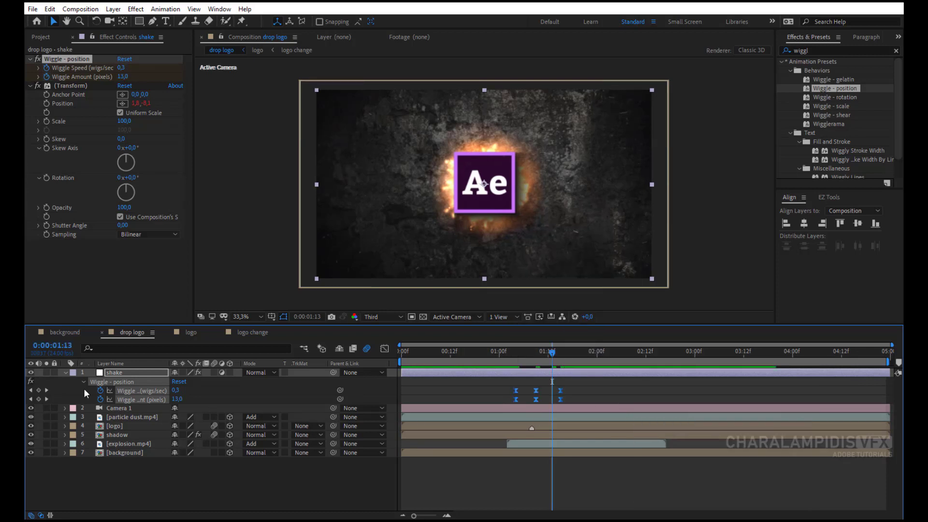
pyautogui.click(65, 373)
pyautogui.click(111, 458)
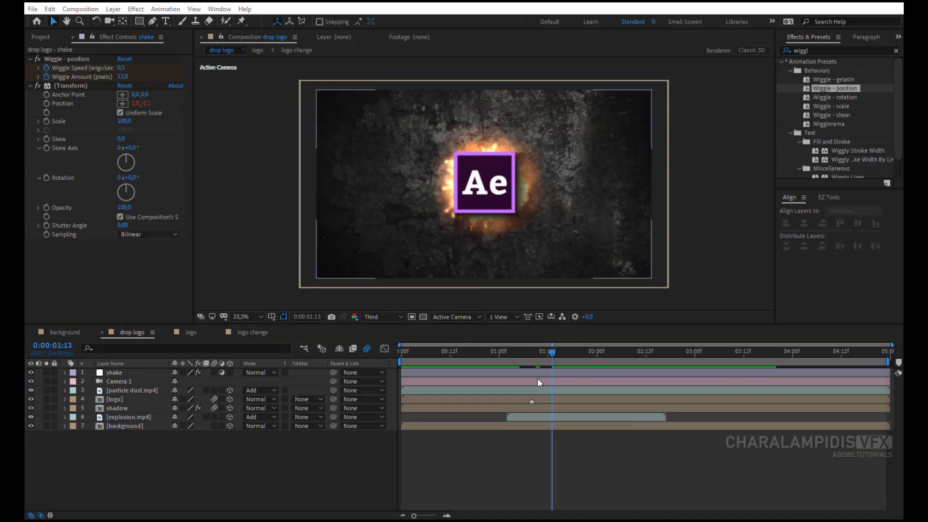
# At 0:00:02:09, add a text layer reading "your text" below the logo.
pyautogui.moveTo(553, 353); pyautogui.dragTo(634, 357)
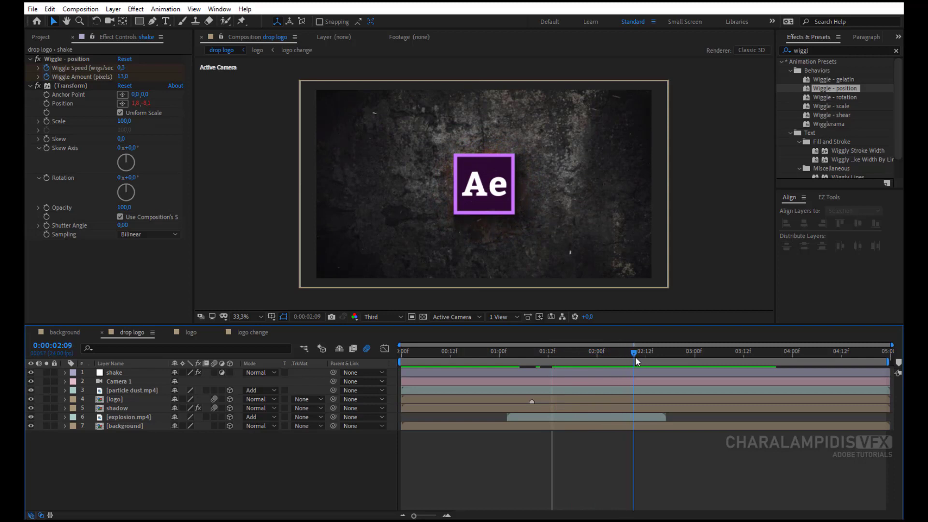
pyautogui.click(165, 21)
pyautogui.click(444, 256)
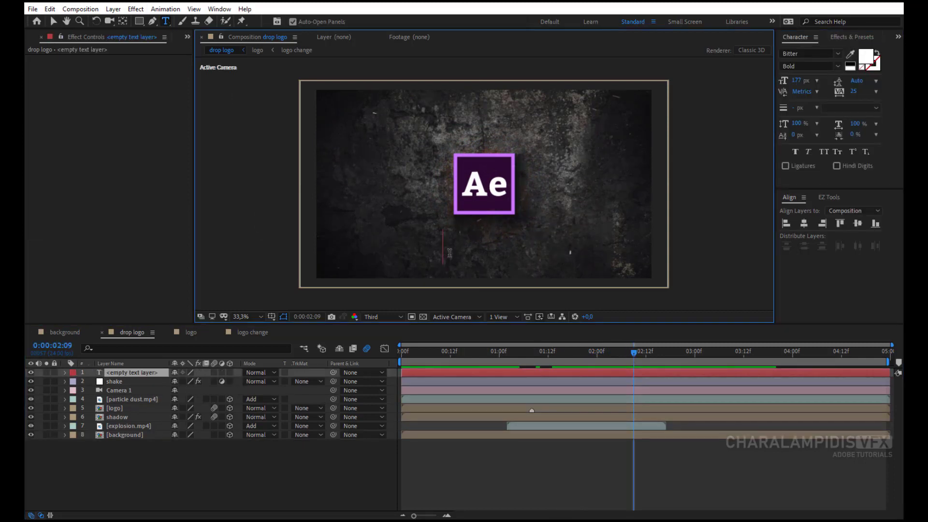
pyautogui.write('yo')
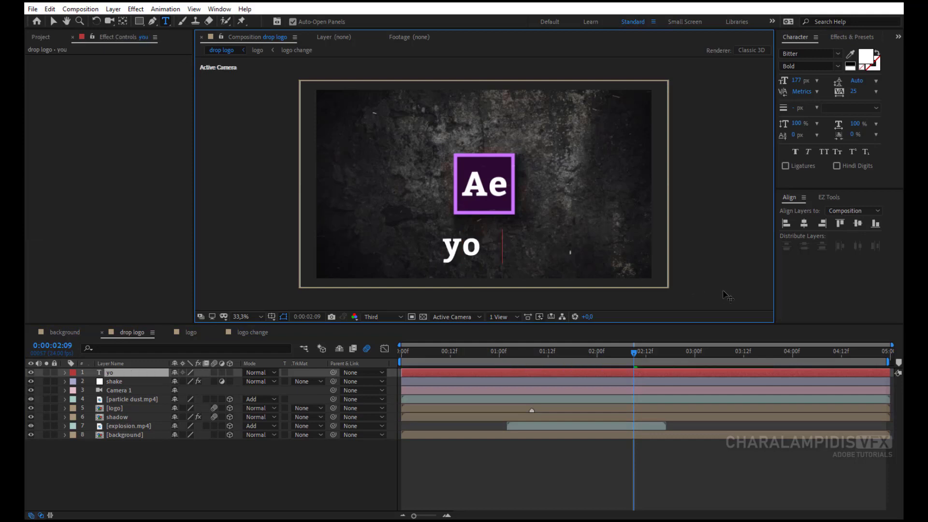
pyautogui.write('ur tex')
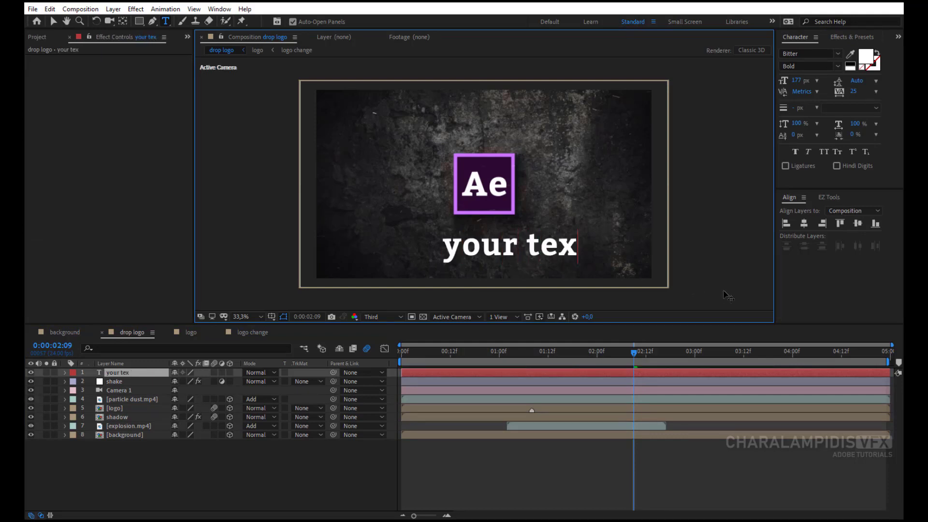
pyautogui.write('t')
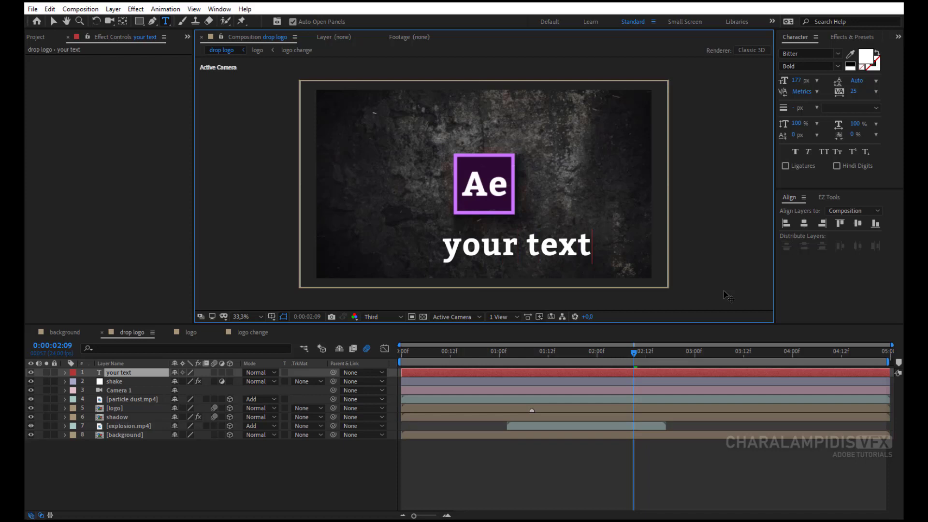
# Capitalize the first letter of each word in the text by applying All Caps to the t and the y.
pyautogui.click(532, 249)
pyautogui.hotkey('shift', 'Left')
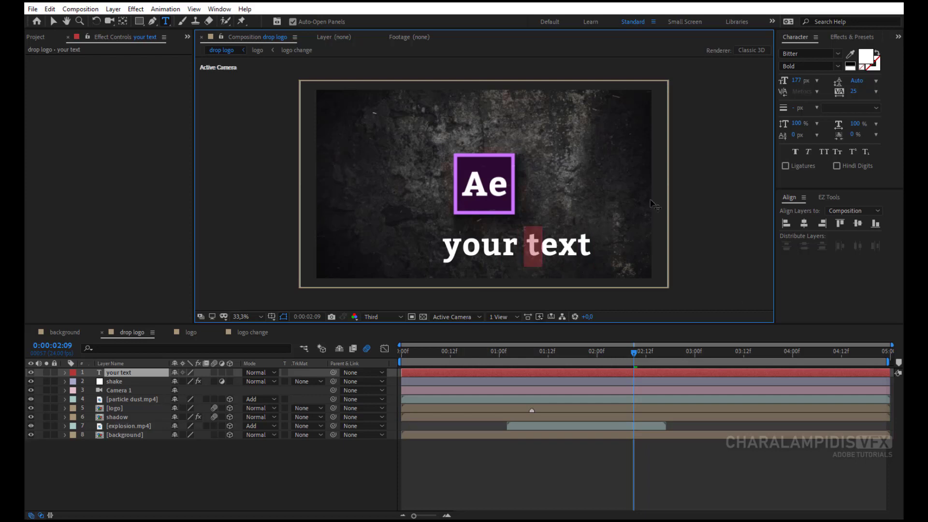
pyautogui.click(824, 152)
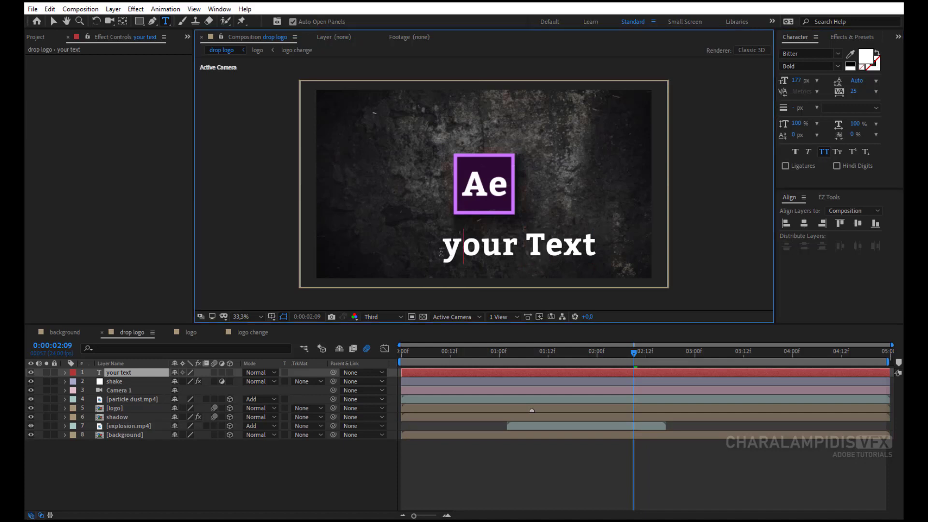
pyautogui.moveTo(465, 252); pyautogui.dragTo(441, 252)
pyautogui.click(824, 151)
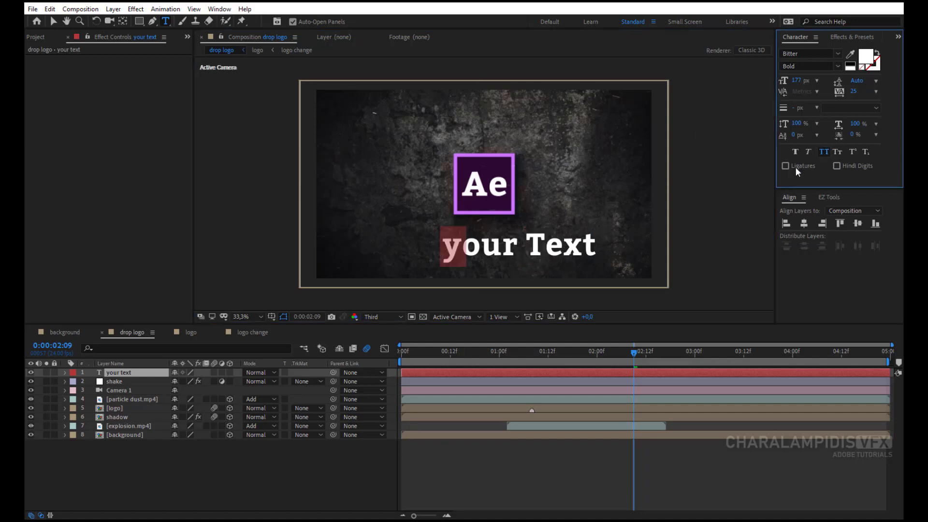
# Set the whole text to the Regular font style and a size of 67 px.
pyautogui.moveTo(599, 247); pyautogui.dragTo(440, 247)
pyautogui.click(838, 67)
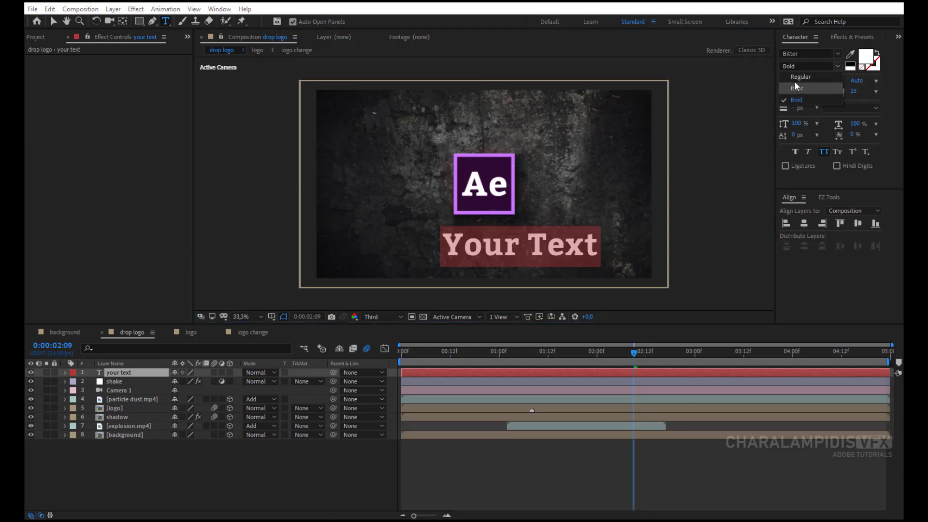
pyautogui.click(793, 82)
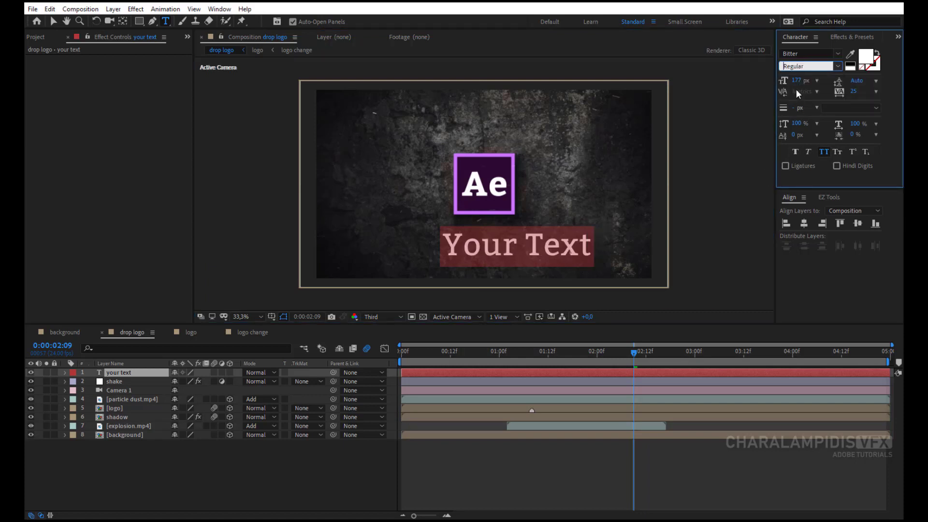
pyautogui.moveTo(797, 80); pyautogui.dragTo(733, 79)
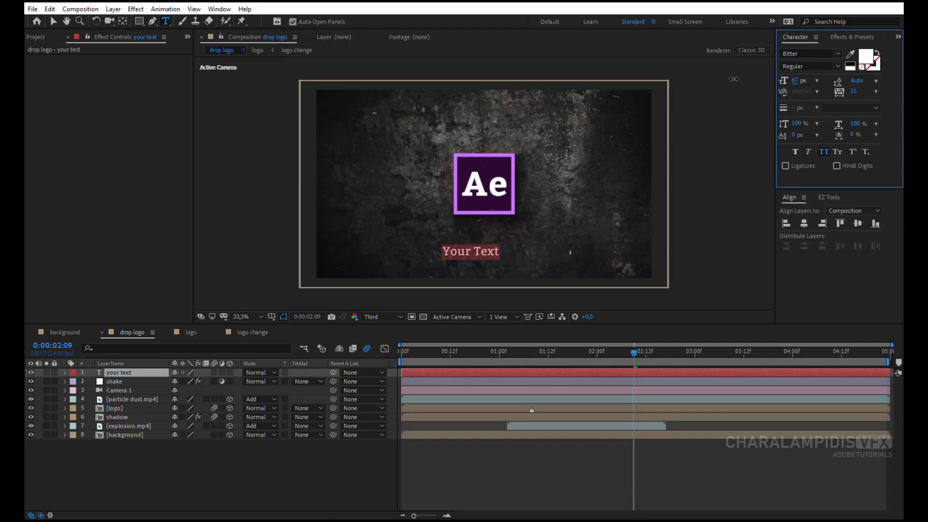
# Center the text layer horizontally in the composition and move its anchor point to its center.
pyautogui.click(128, 373)
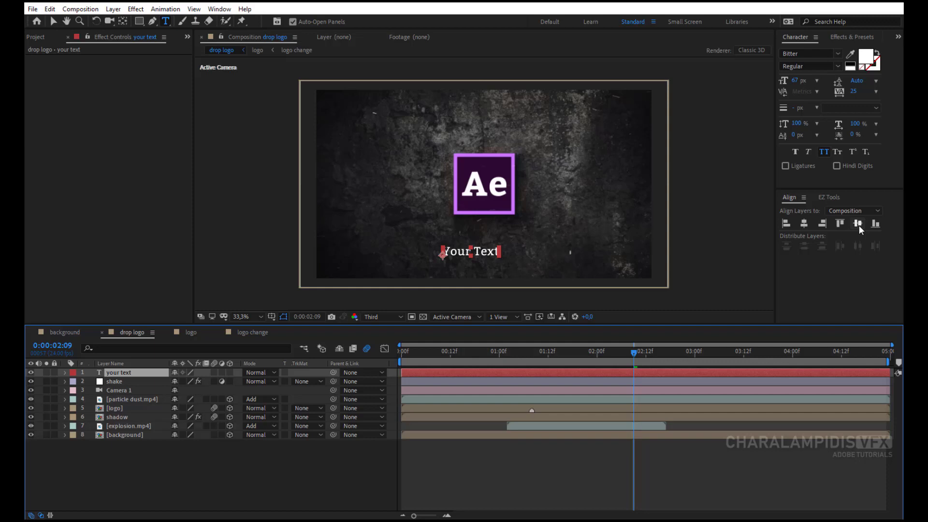
pyautogui.click(804, 224)
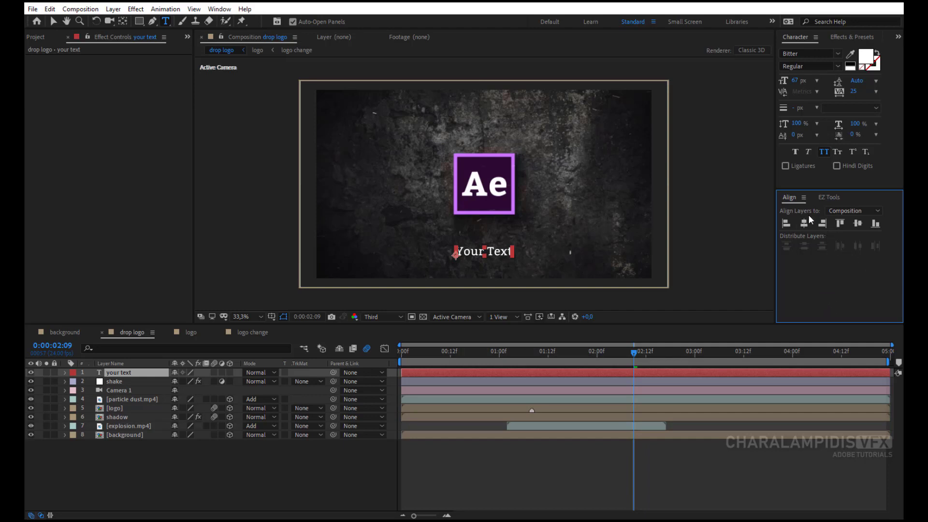
pyautogui.click(827, 198)
pyautogui.click(806, 244)
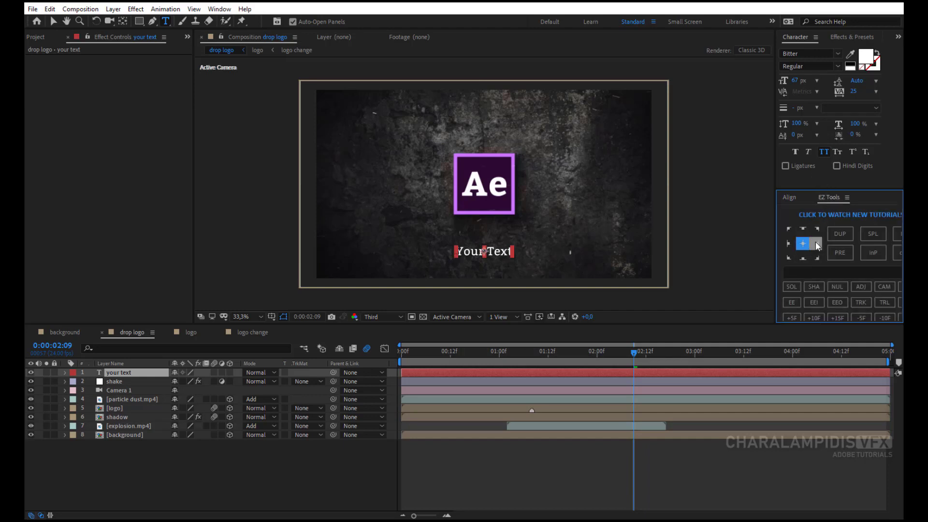
# Find the Fade Up Characters preset, apply it to the text layer at 0:00:02:09, and reveal the layer's keyframes.
pyautogui.click(117, 375)
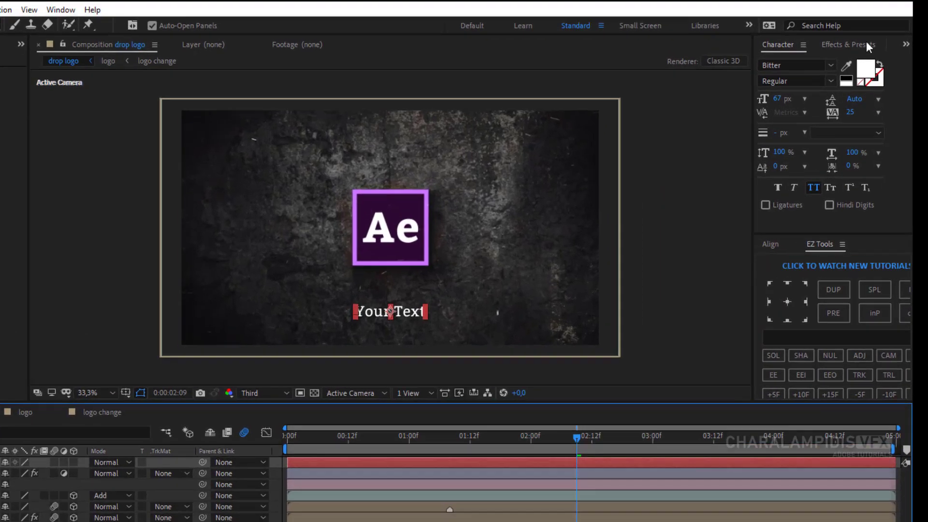
pyautogui.click(852, 37)
pyautogui.click(841, 50)
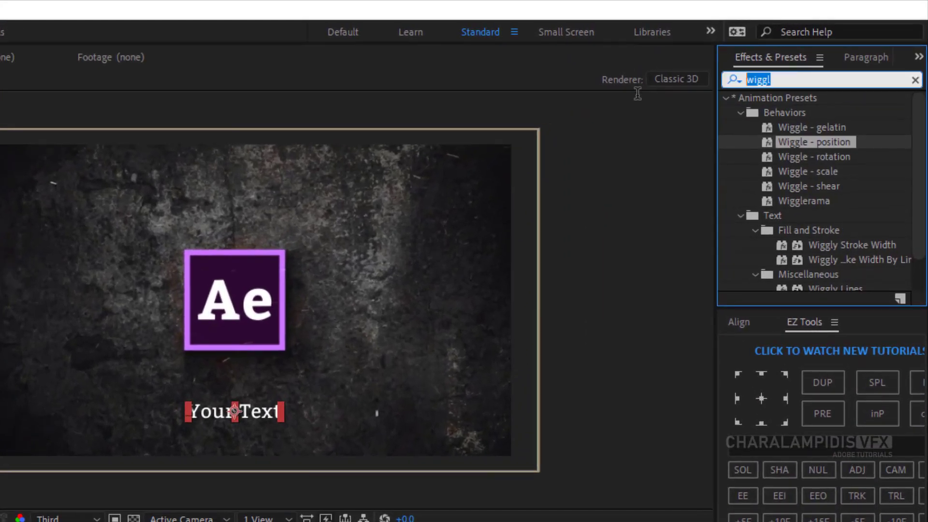
pyautogui.write('fade')
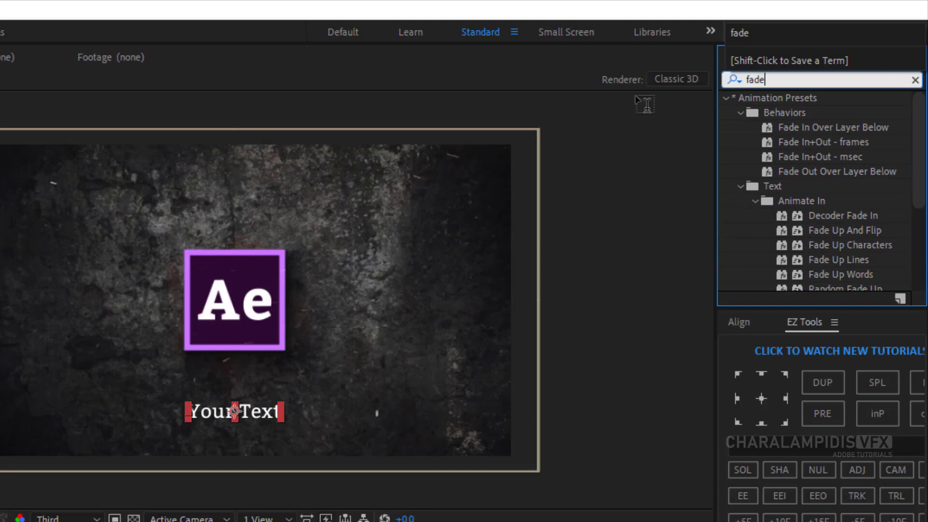
pyautogui.click(826, 247)
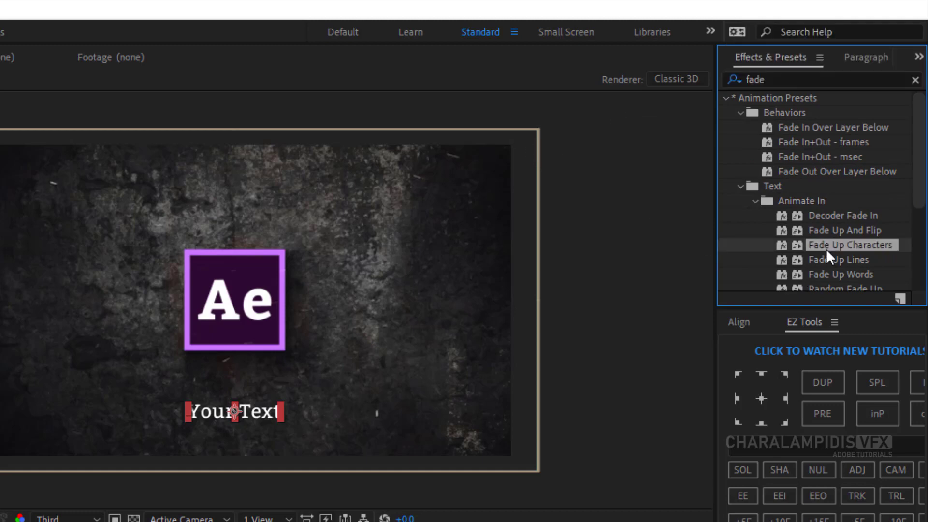
pyautogui.moveTo(827, 246); pyautogui.dragTo(124, 373)
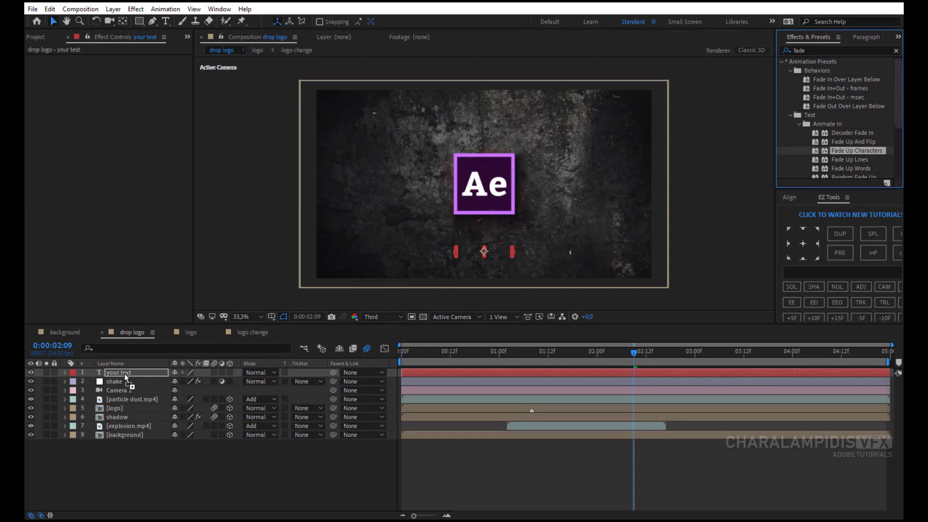
pyautogui.click(124, 372)
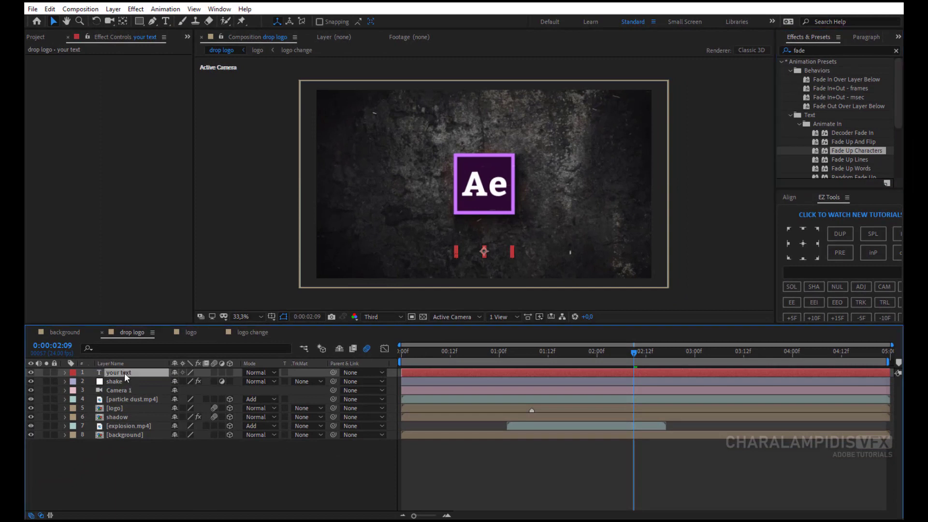
pyautogui.press('u')
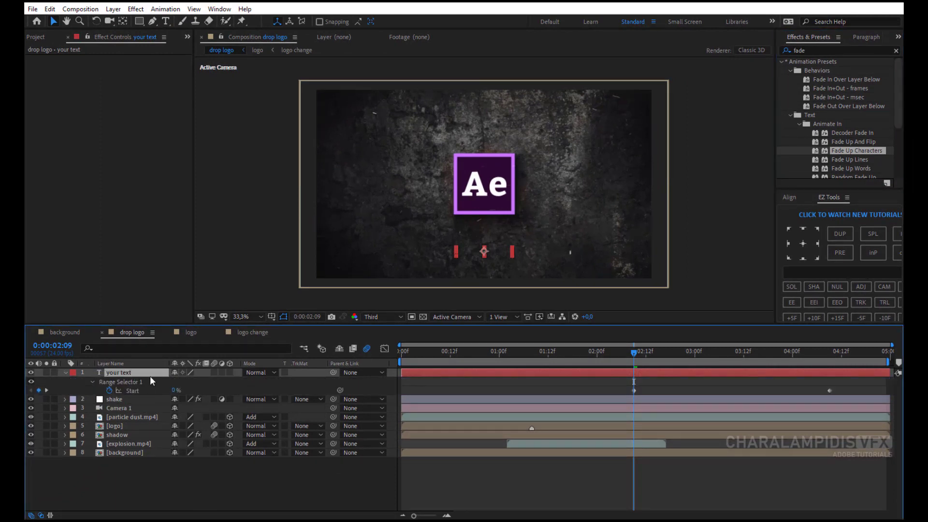
# Move the ending Start keyframe of the text's Range Selector 1 earlier, to about 0:00:03:18, and preview the animation.
pyautogui.click(229, 373)
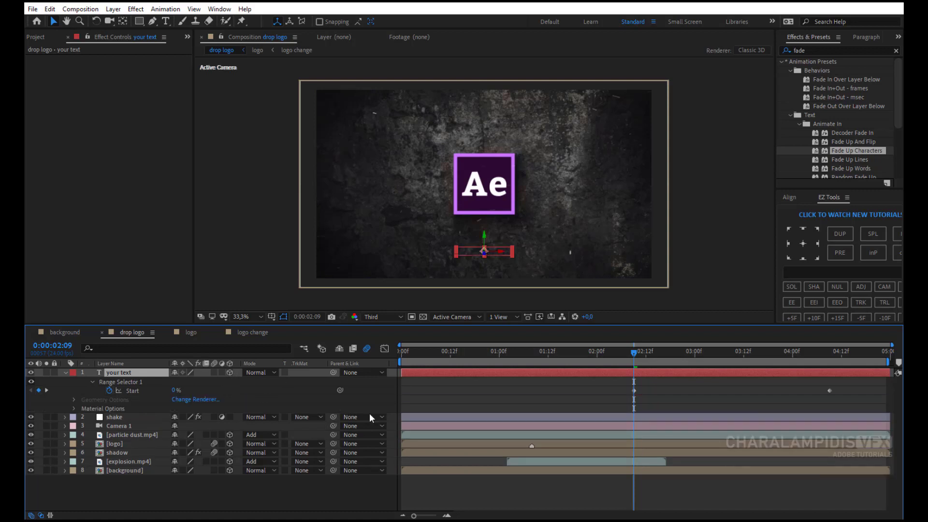
pyautogui.moveTo(843, 391); pyautogui.dragTo(769, 391)
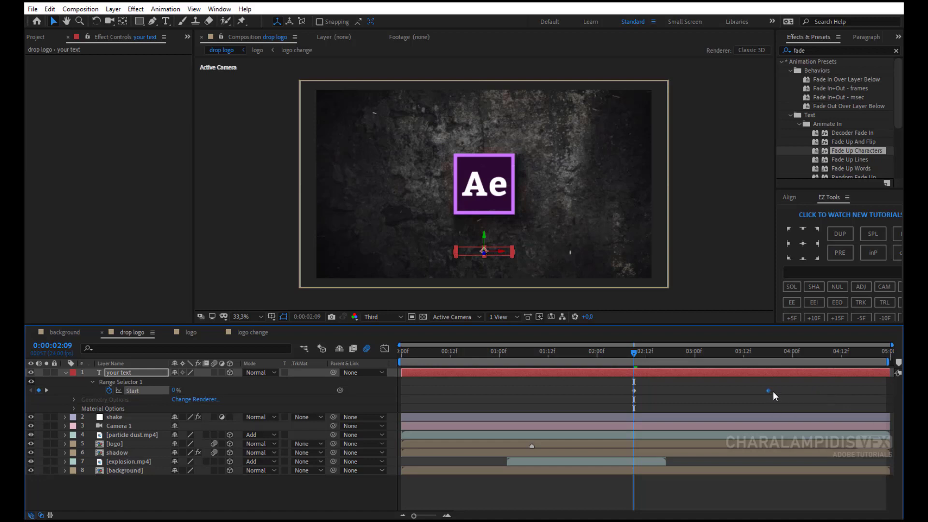
pyautogui.click(634, 353)
pyautogui.press('space')
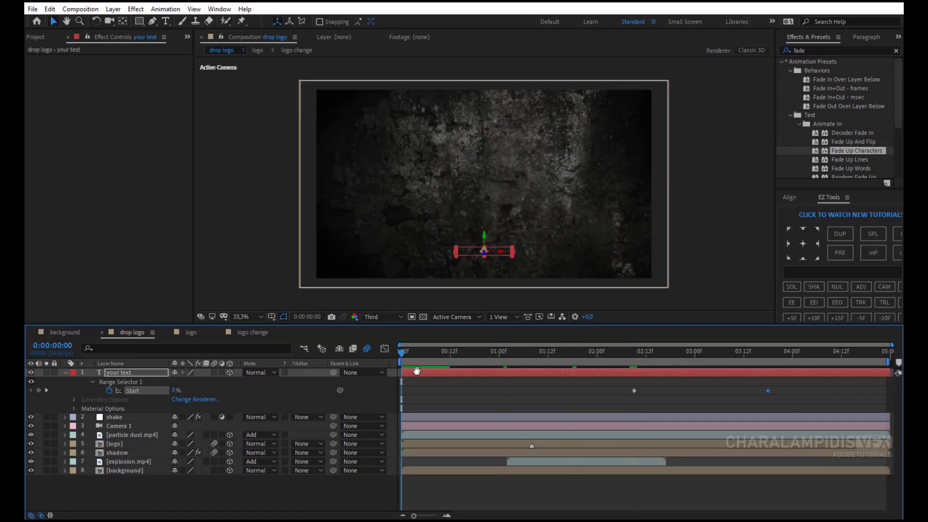
# Apply Easy Ease to both Start keyframes of the text layer and collapse its properties.
pyautogui.rightClick(634, 390)
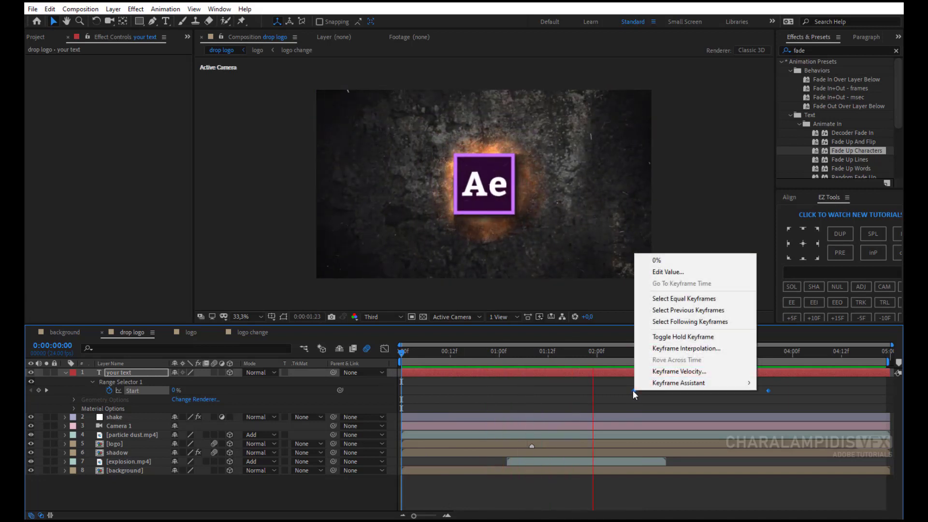
pyautogui.moveTo(673, 385)
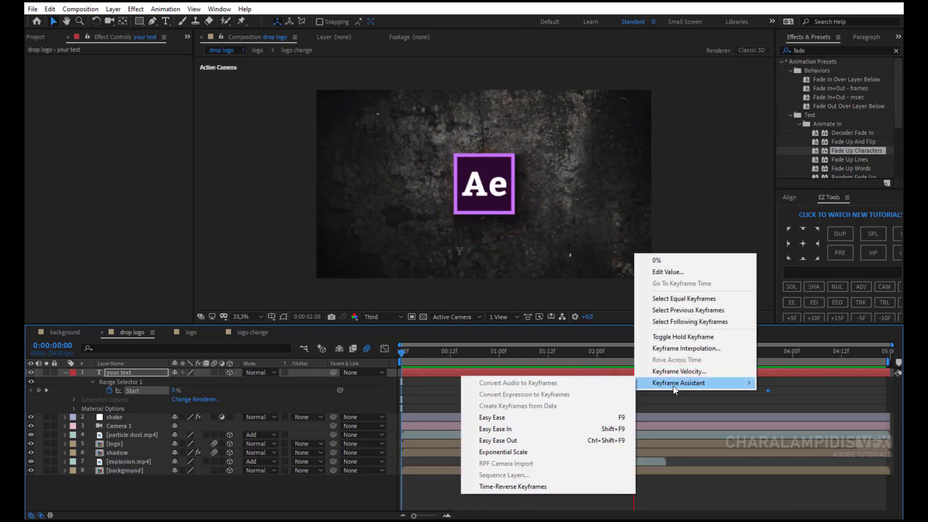
pyautogui.click(518, 419)
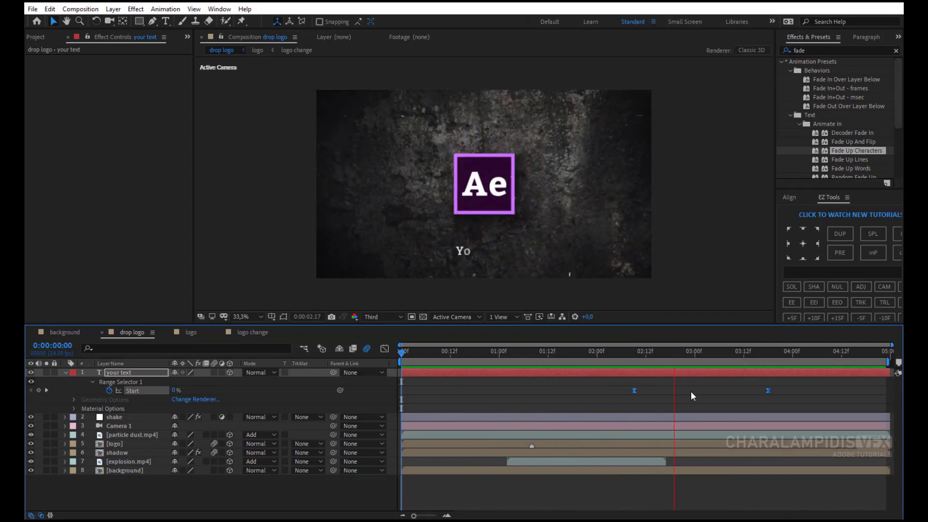
pyautogui.click(703, 352)
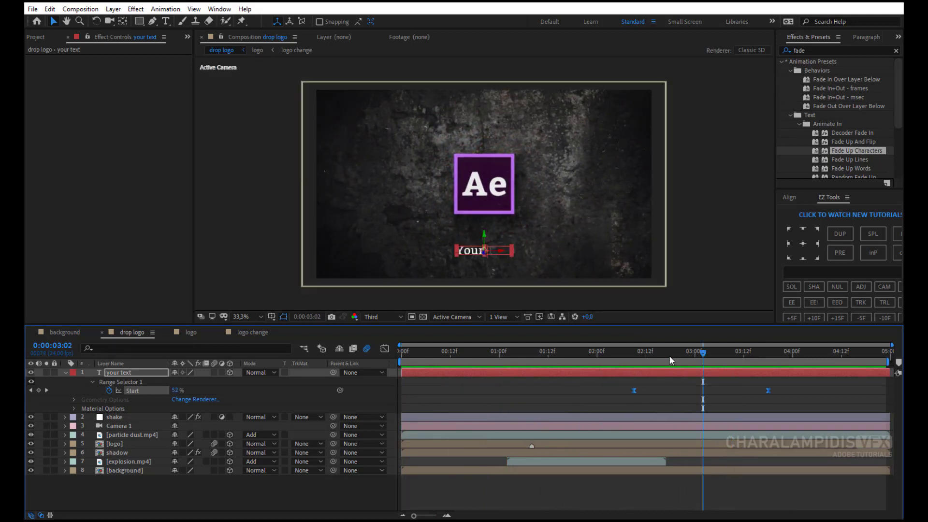
pyautogui.click(66, 372)
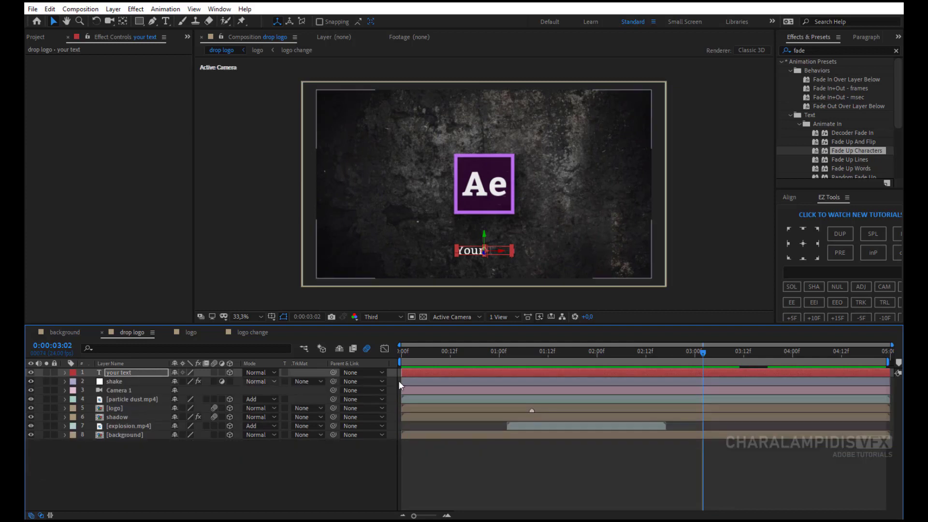
# Go to the impact frame at 0:00:01:08, add a new adjustment layer, and rename it camera lens.
pyautogui.click(551, 351)
pyautogui.moveTo(552, 355); pyautogui.dragTo(530, 349)
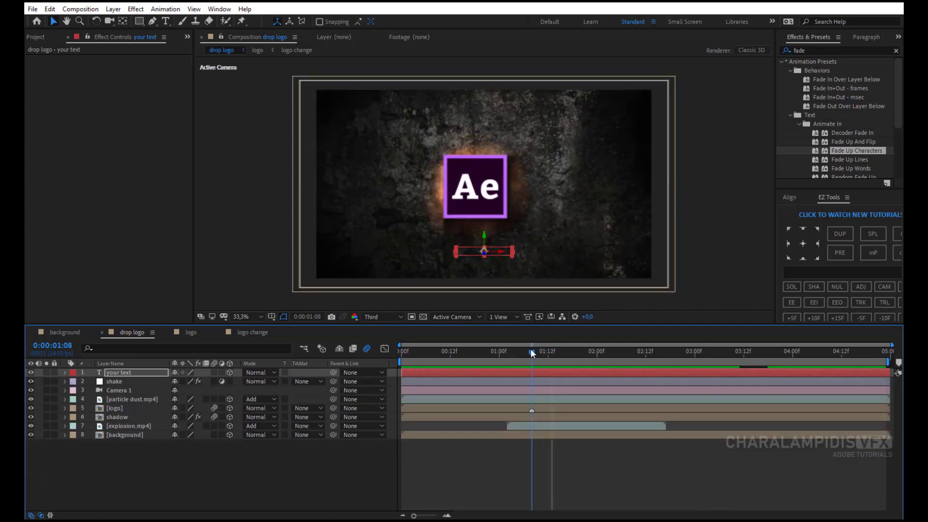
pyautogui.rightClick(213, 488)
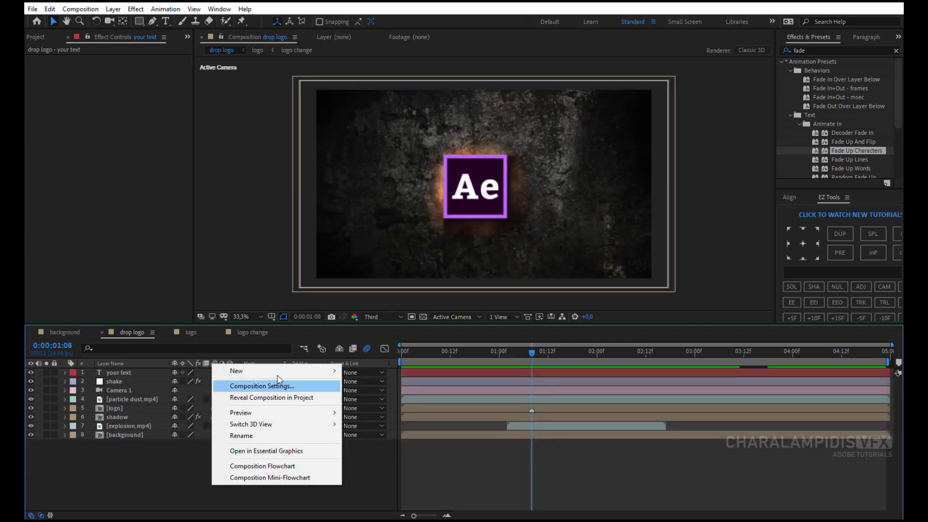
pyautogui.moveTo(298, 372)
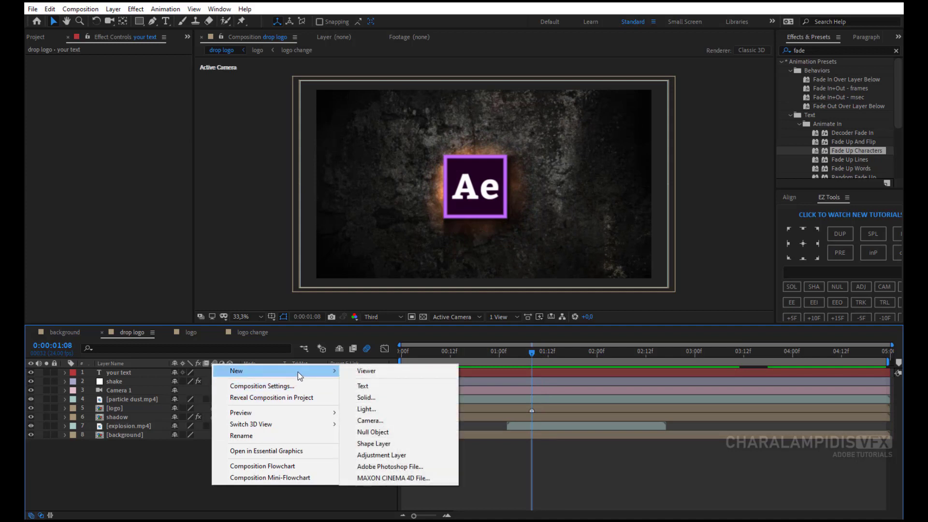
pyautogui.click(386, 455)
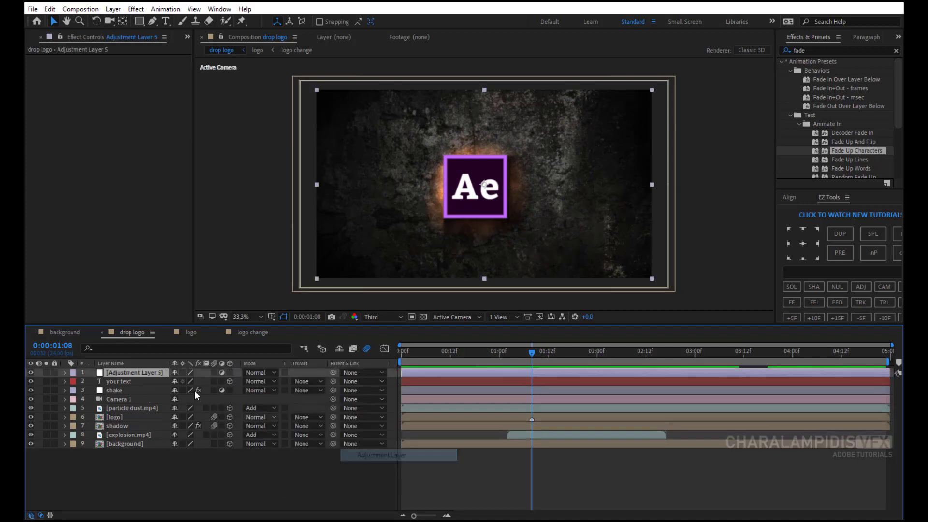
pyautogui.press('Return')
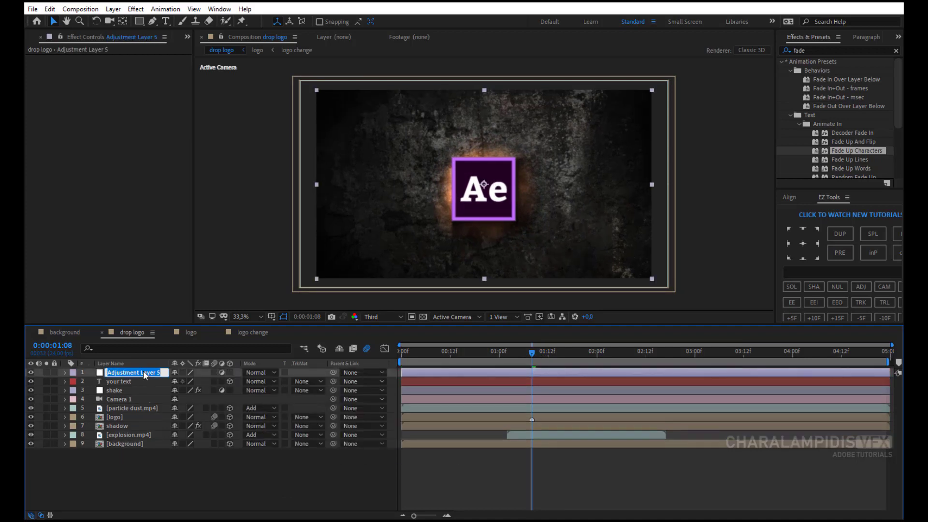
pyautogui.press('BackSpace')
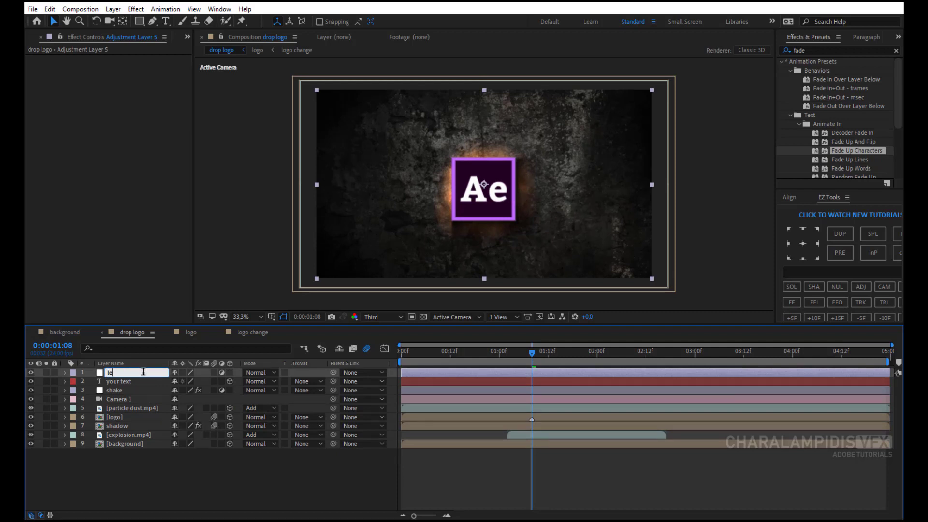
pyautogui.write('camera lens')
pyautogui.press('Return')
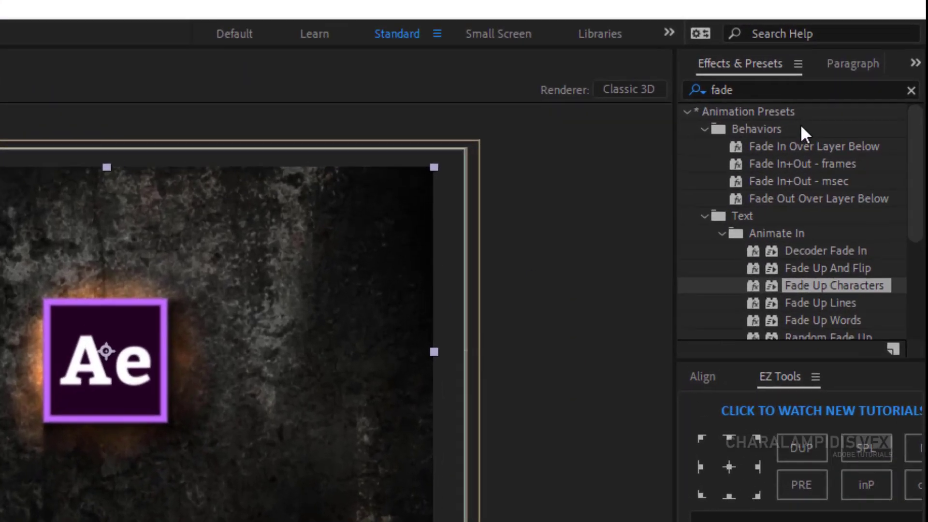
# Find the Camera Lens Blur effect, apply it to the camera lens layer, and keyframe its Blur Radius at 5 at 0:00:01:08.
pyautogui.click(768, 90)
pyautogui.write('c')
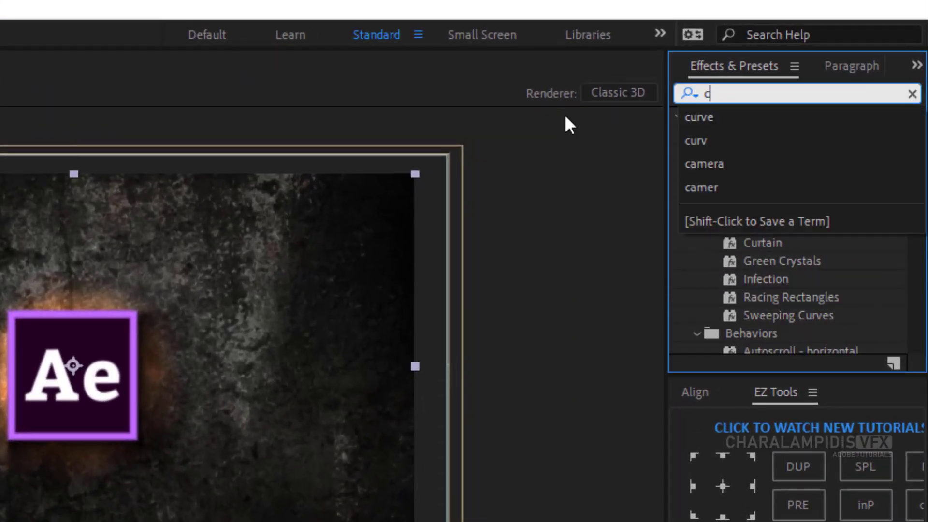
pyautogui.write('amer')
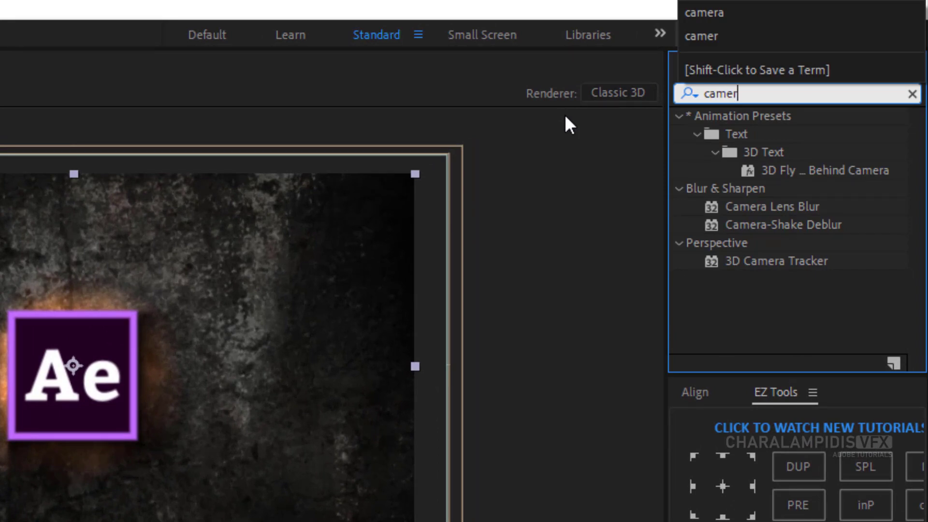
pyautogui.moveTo(762, 205); pyautogui.dragTo(142, 372)
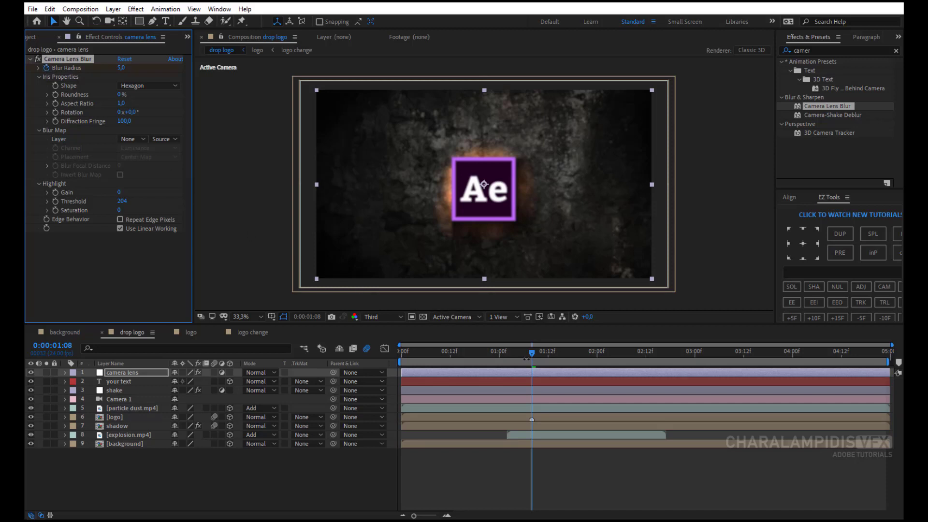
# Keyframe the Blur Radius at 0 at both 0:00:01:12 and 0:00:01:04, revealing the camera lens layer's keyframes.
pyautogui.moveTo(529, 352); pyautogui.dragTo(545, 352)
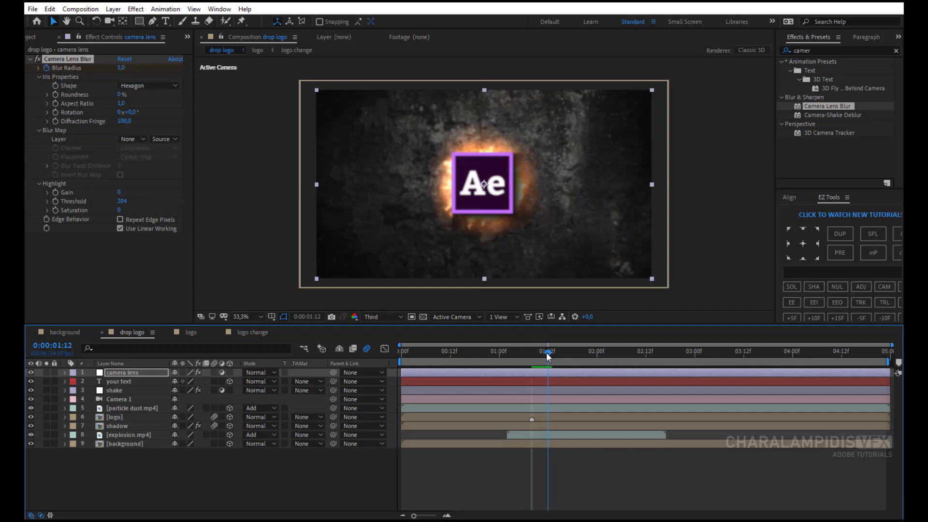
pyautogui.click(121, 68)
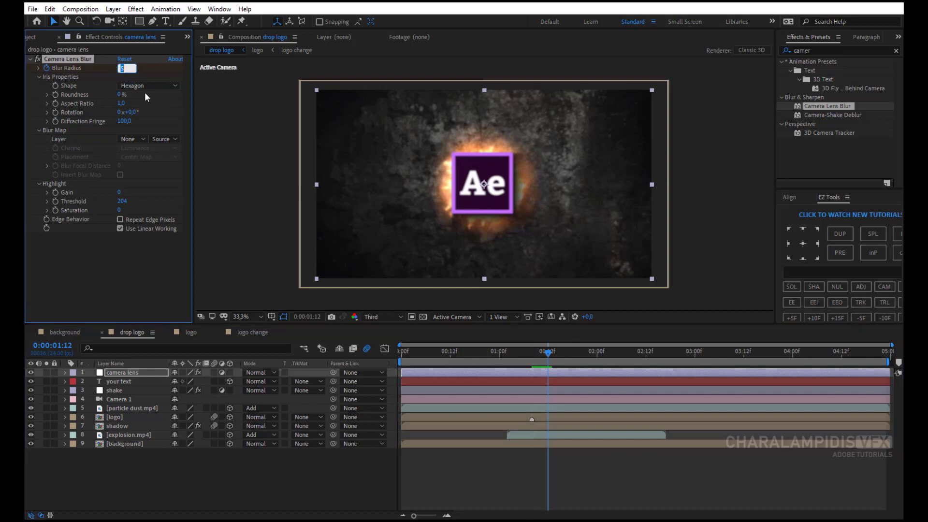
pyautogui.press('Return')
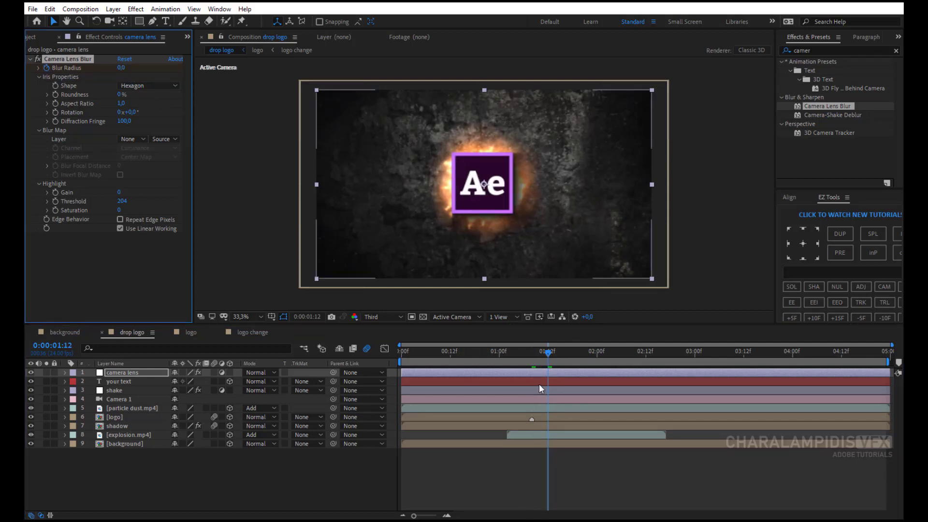
pyautogui.click(542, 370)
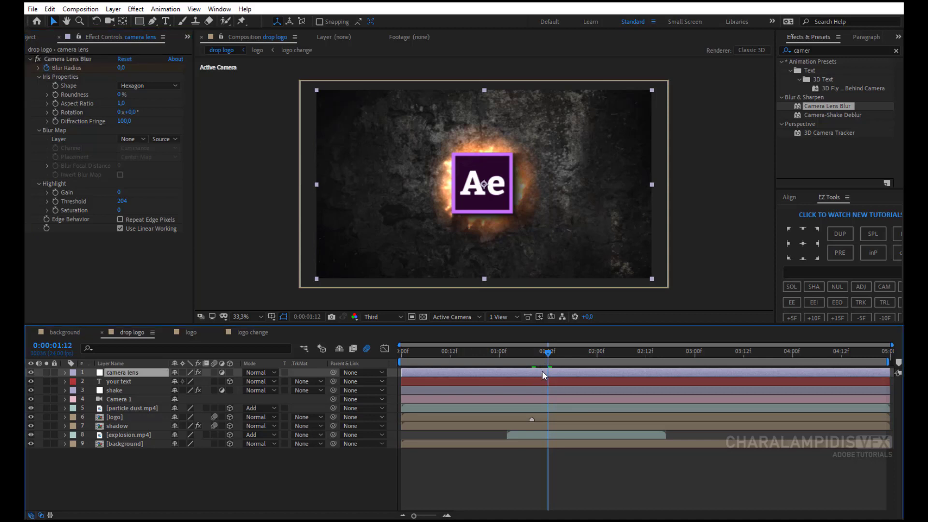
pyautogui.press('u')
pyautogui.moveTo(547, 353); pyautogui.dragTo(516, 355)
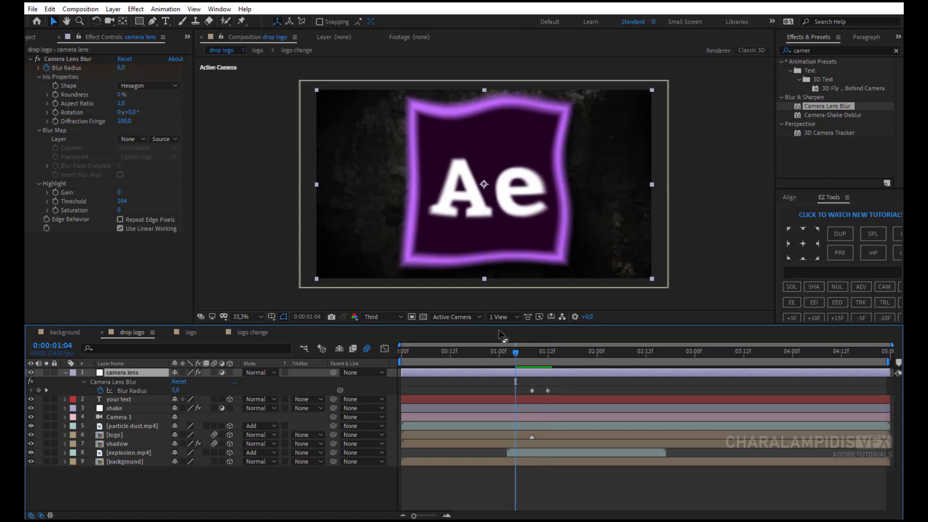
pyautogui.click(121, 67)
pyautogui.write('0')
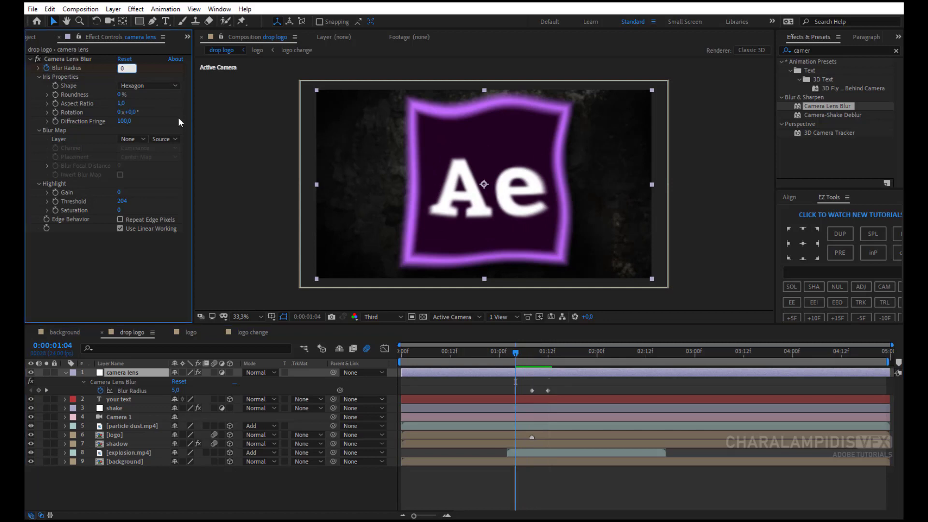
pyautogui.press('Return')
# Apply Easy Ease to all three Blur Radius keyframes, collapse the camera lens layer, and preview the composition from the start.
pyautogui.moveTo(562, 386); pyautogui.dragTo(511, 393)
pyautogui.rightClick(515, 390)
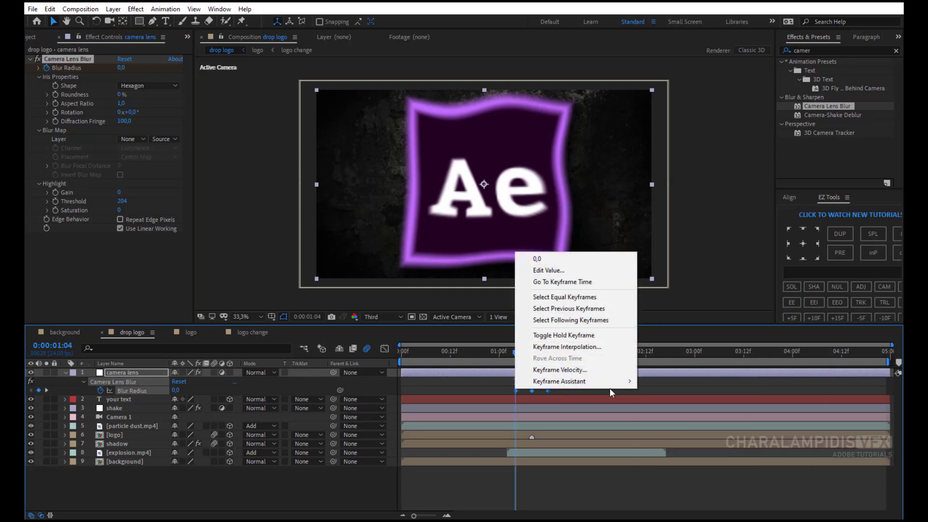
pyautogui.moveTo(619, 382)
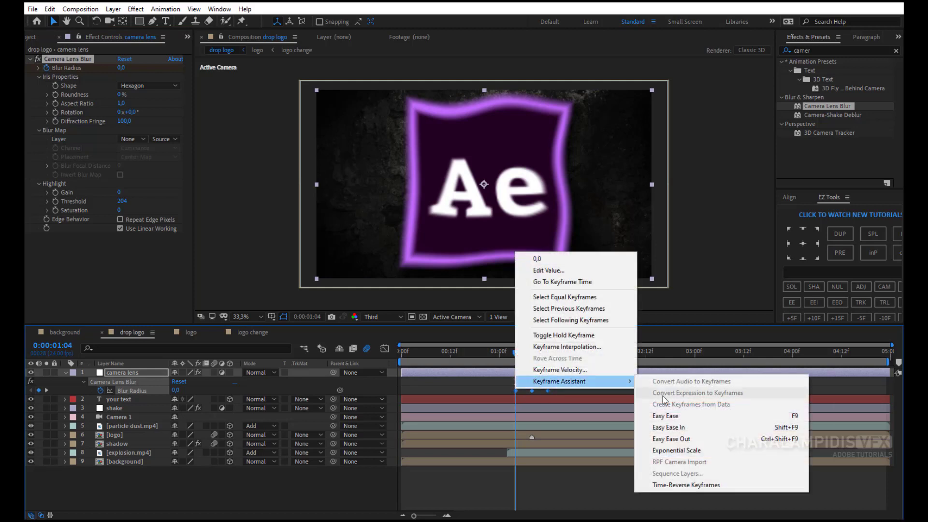
pyautogui.click(660, 416)
pyautogui.press('Home')
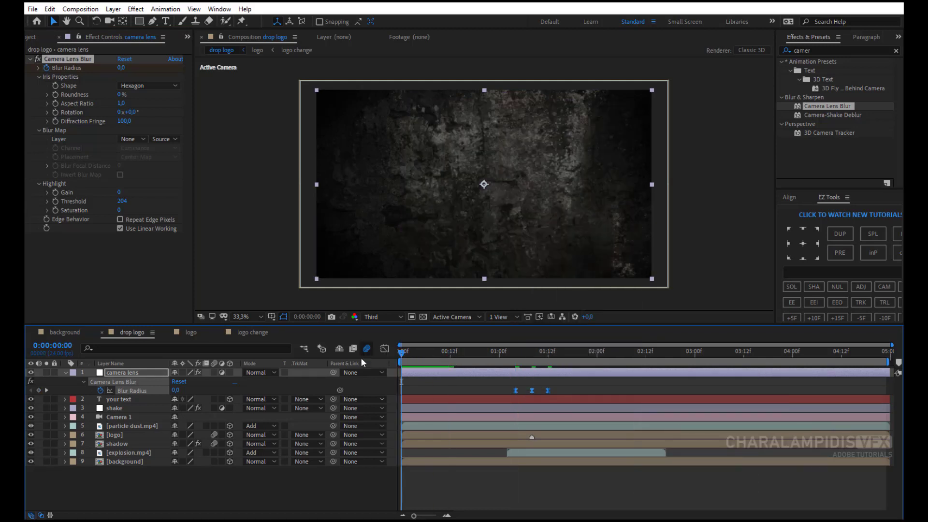
pyautogui.click(65, 372)
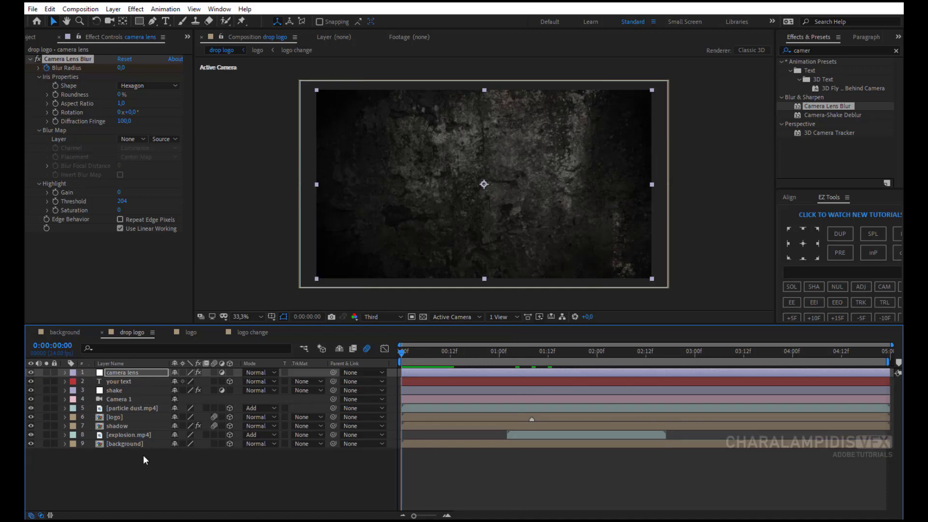
pyautogui.press('space')
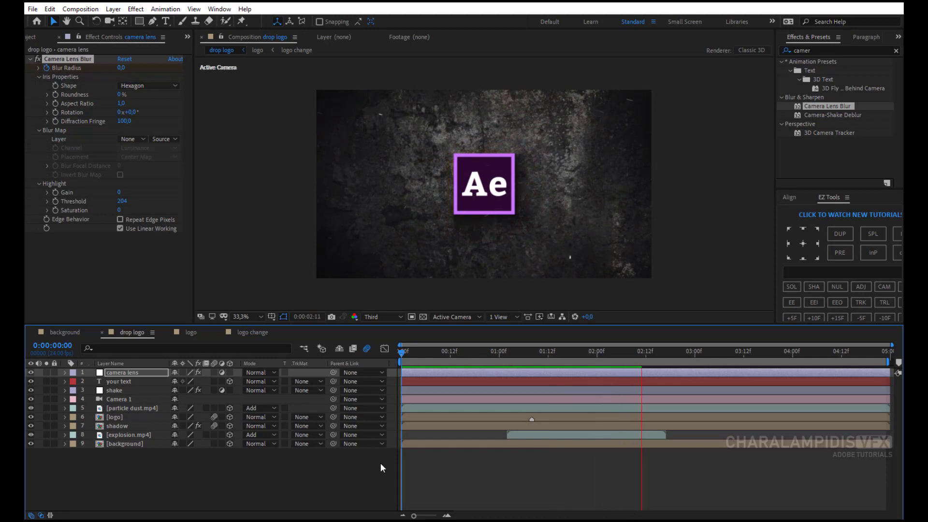
# Go to 0:00:01:08, open the Boombox extension, and audition the cinematic-impact, cinematic-rise-and-hit-04 and huge cinematic-explosion-mixed sounds.
pyautogui.moveTo(569, 351); pyautogui.dragTo(532, 353)
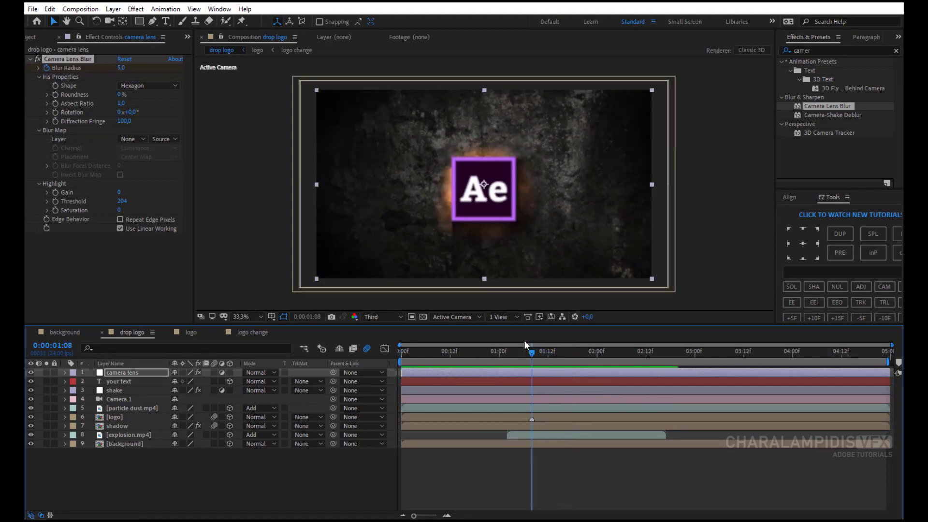
pyautogui.click(219, 11)
pyautogui.moveTo(268, 64)
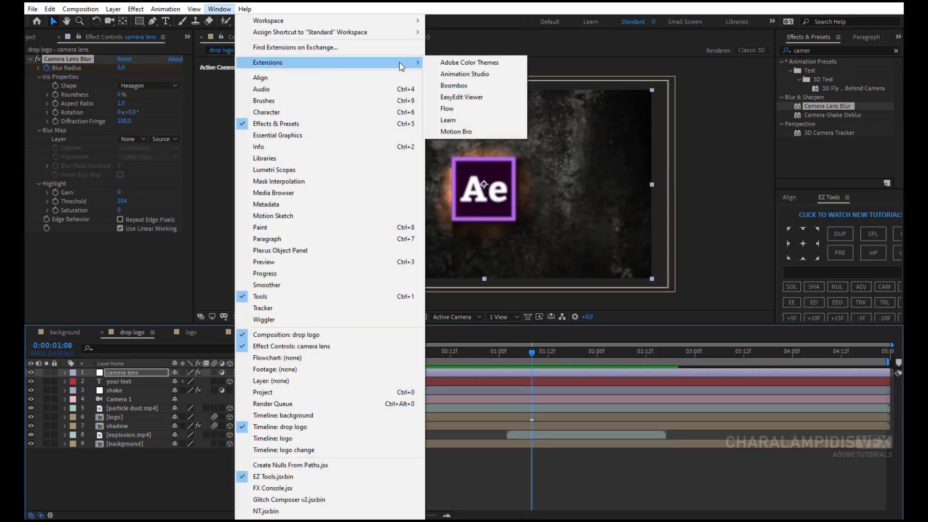
pyautogui.click(456, 86)
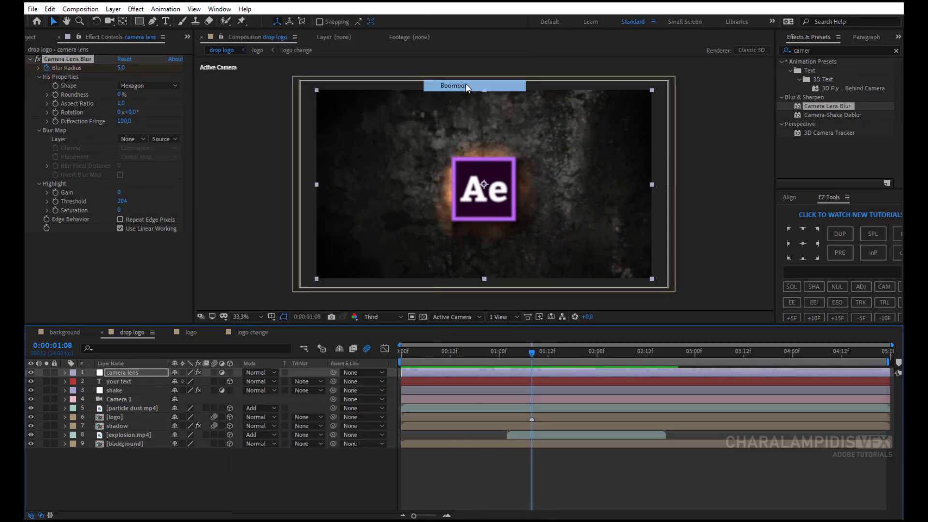
pyautogui.click(613, 85)
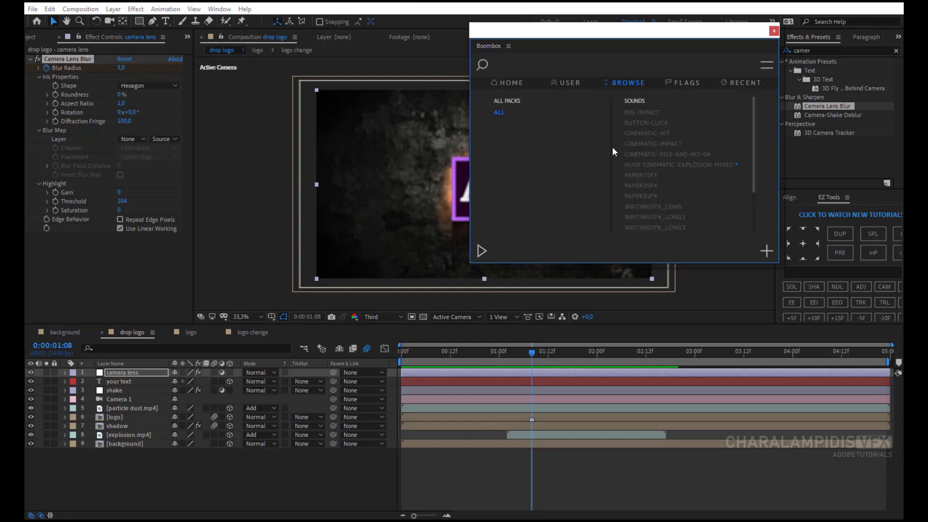
pyautogui.click(633, 145)
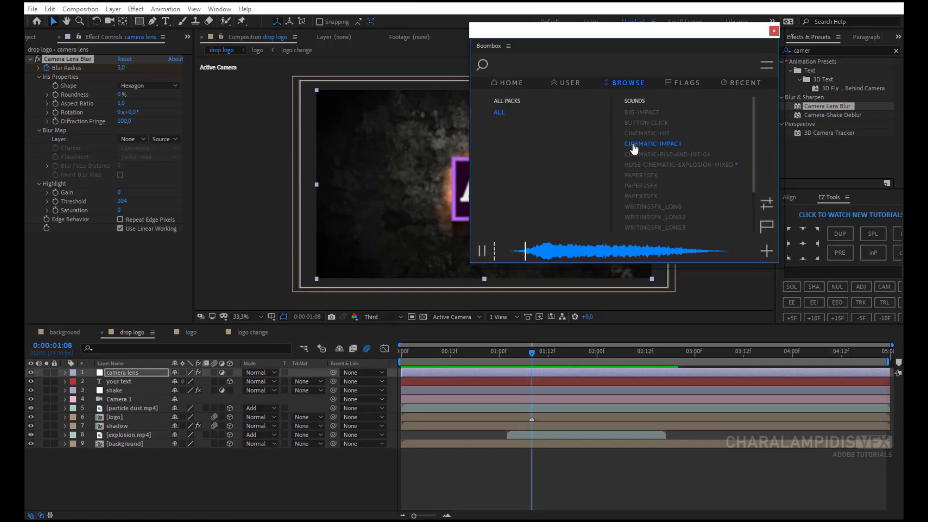
pyautogui.click(641, 155)
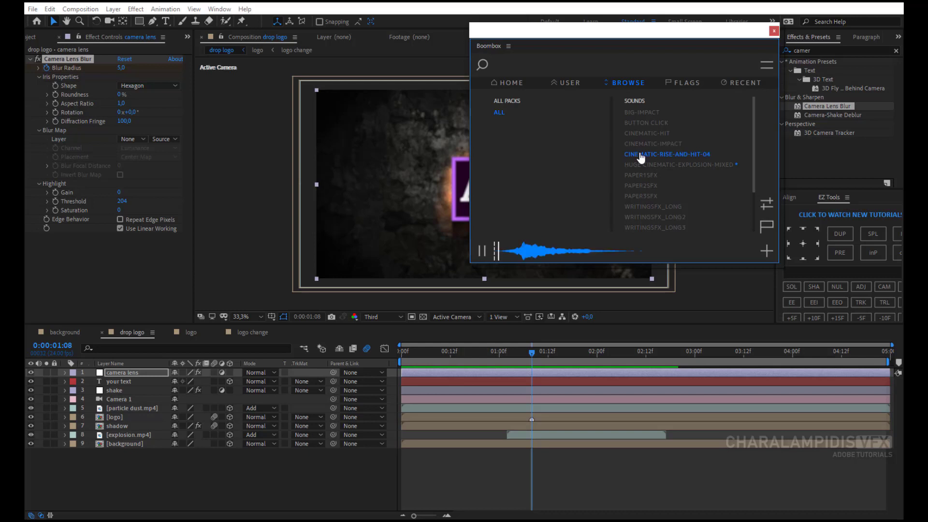
pyautogui.click(645, 167)
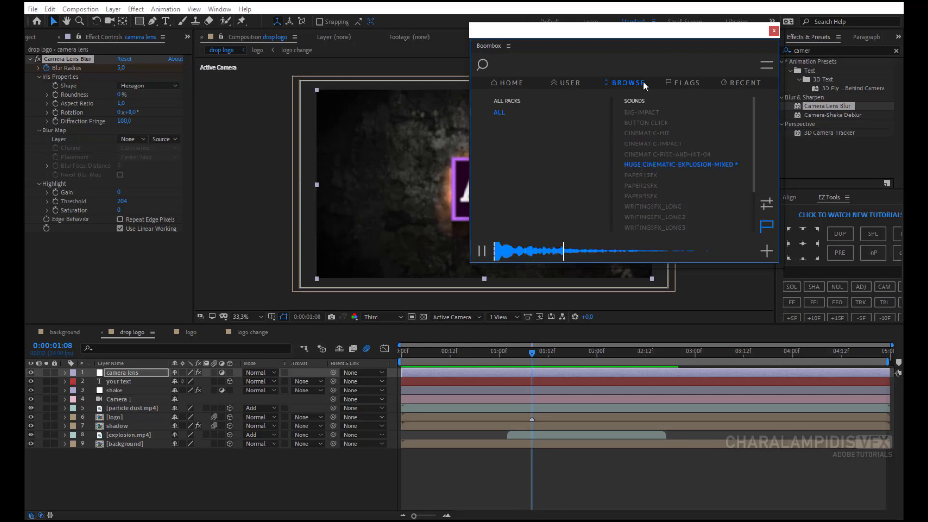
# Uncover the logo preview by moving the Boombox window aside, and add the huge cinematic-explosion-mixed sound at 0:00:01:08.
pyautogui.moveTo(618, 31); pyautogui.dragTo(669, 24)
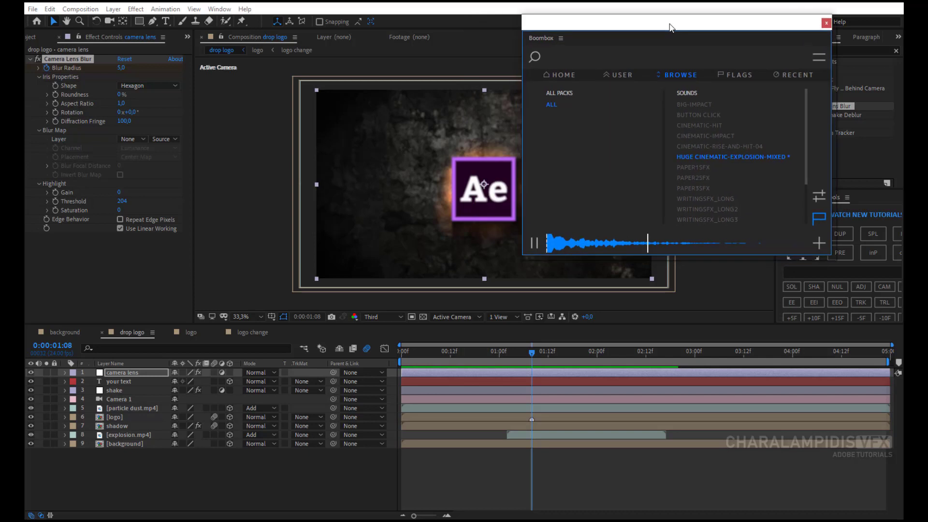
pyautogui.click(536, 352)
pyautogui.moveTo(535, 353); pyautogui.dragTo(532, 353)
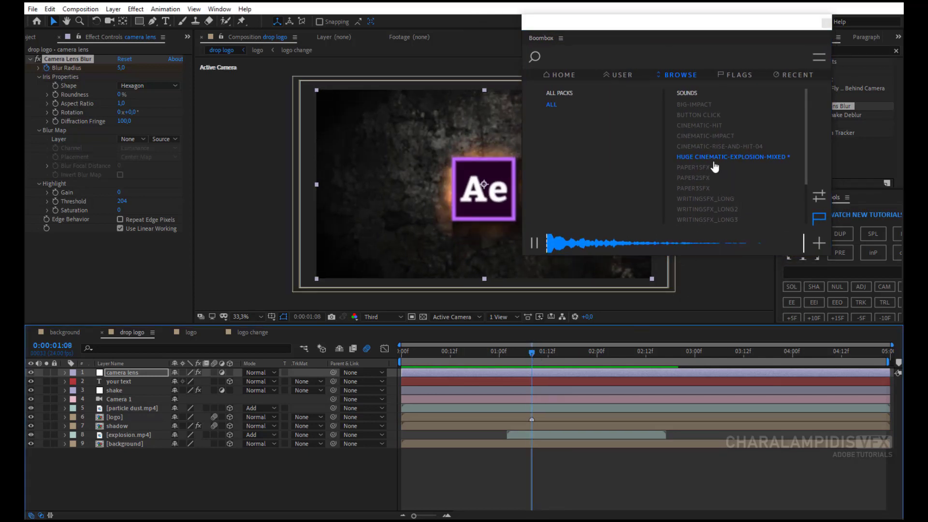
pyautogui.click(819, 243)
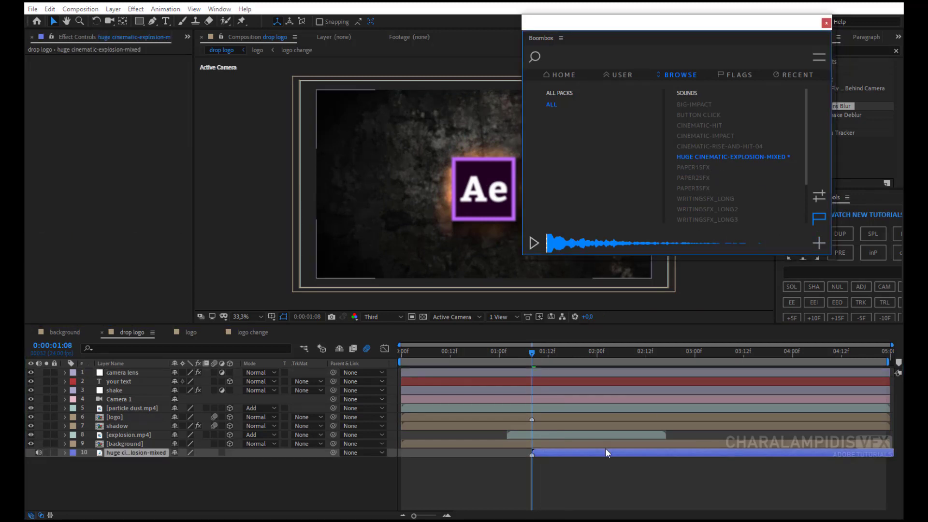
# Audition cinematic-rise-and-hit-04 and cinematic-impact again, and add the cinematic-impact sound at 0:00:00:00.
pyautogui.click(702, 147)
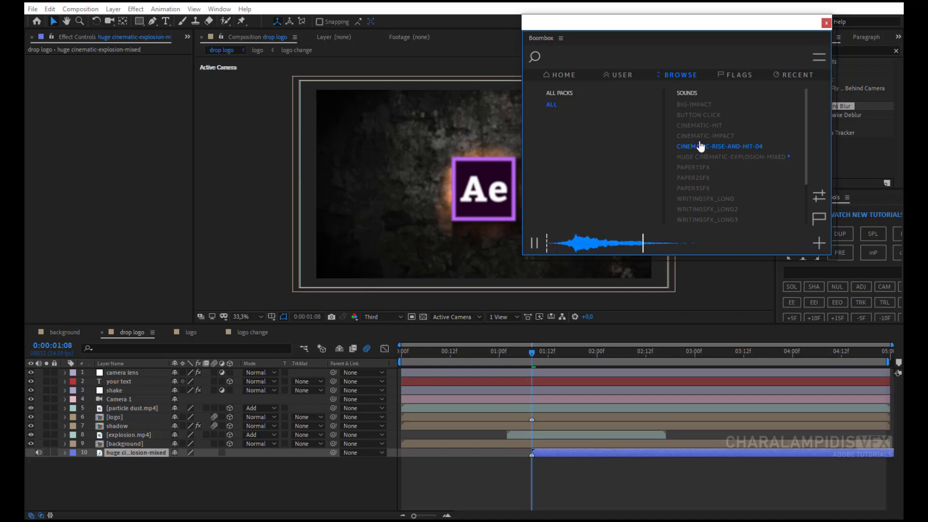
pyautogui.click(698, 136)
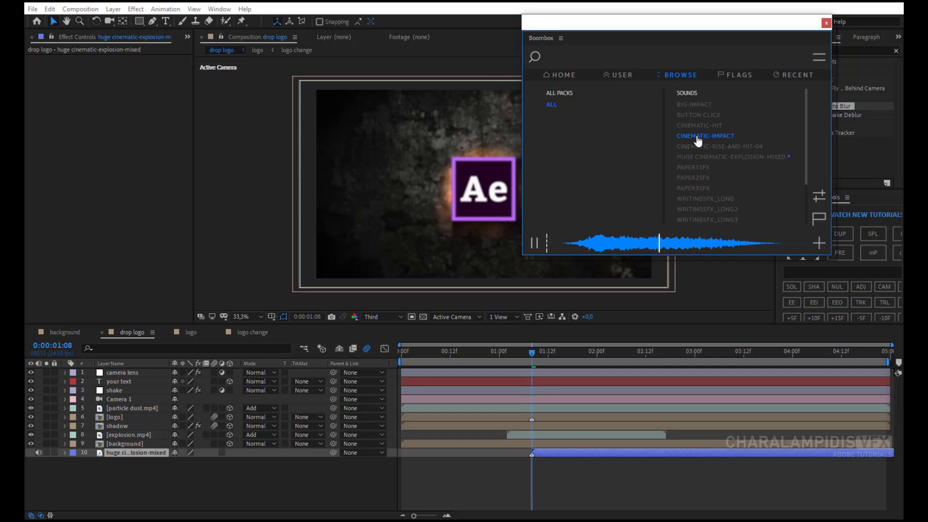
pyautogui.moveTo(534, 354); pyautogui.dragTo(398, 362)
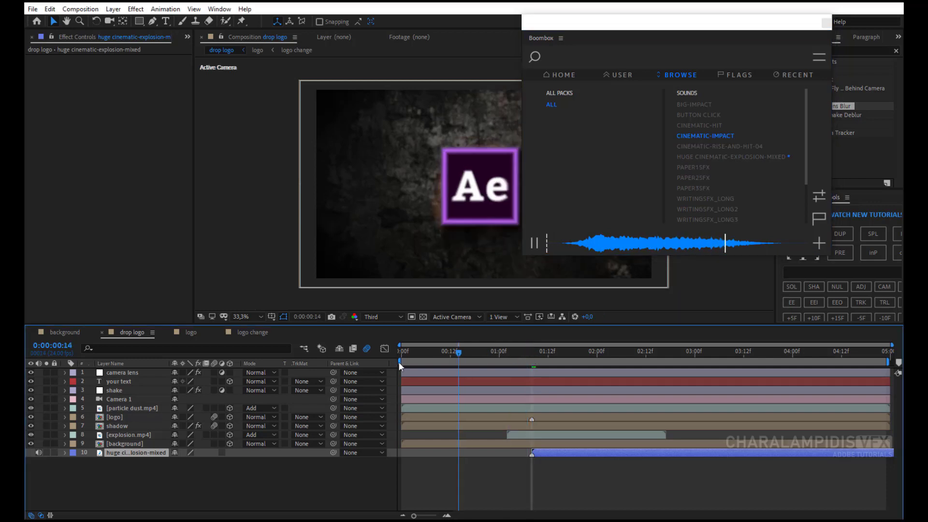
pyautogui.click(818, 245)
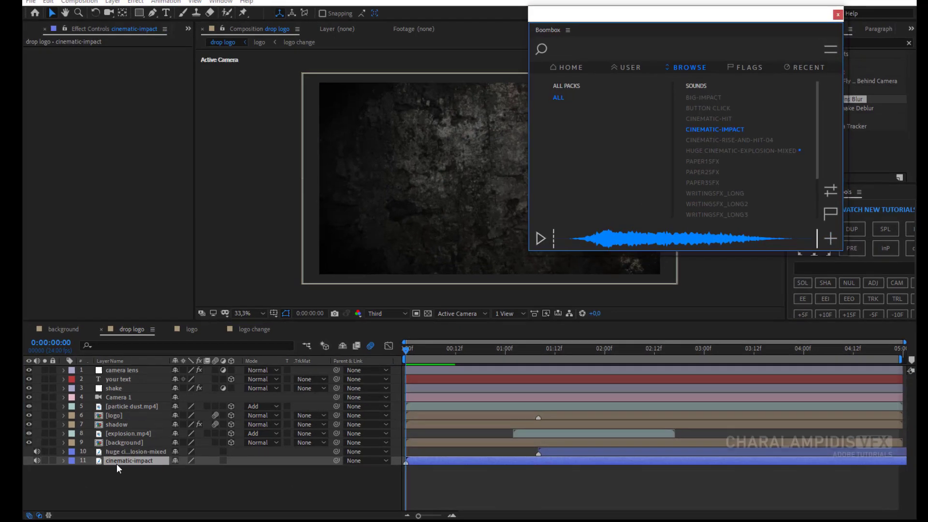
# Reveal the cinematic-impact layer's Audio Levels and waveform, and keyframe Audio Levels at +0,00 dB at 0:00:01:08.
pyautogui.press('l')
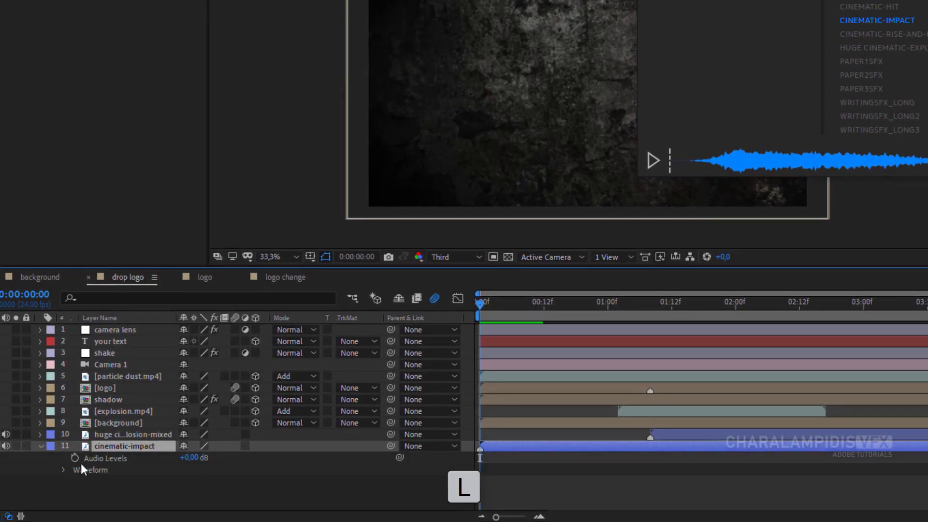
pyautogui.click(63, 471)
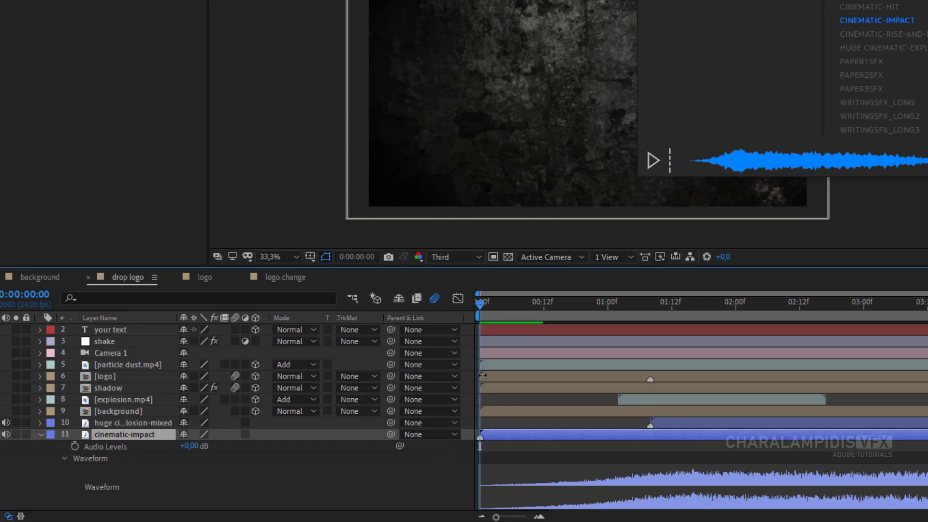
pyautogui.moveTo(479, 301); pyautogui.dragTo(652, 319)
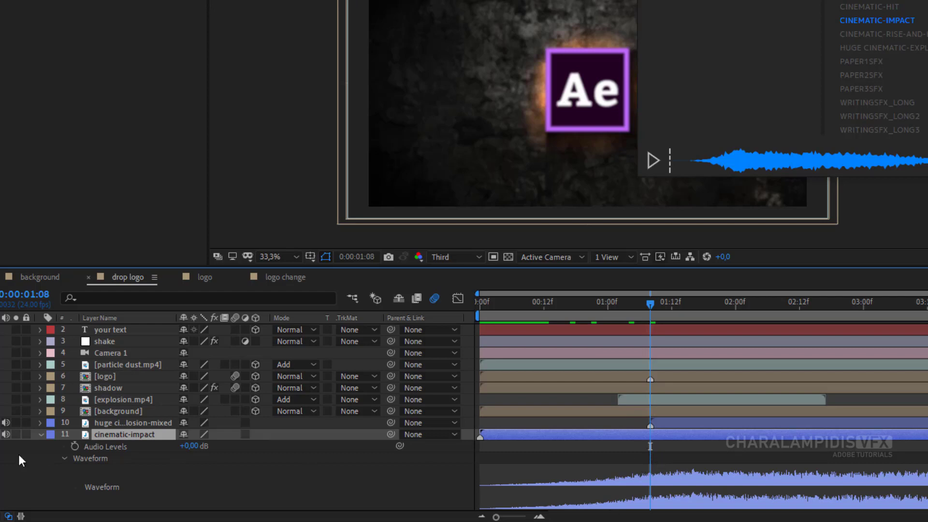
pyautogui.click(76, 445)
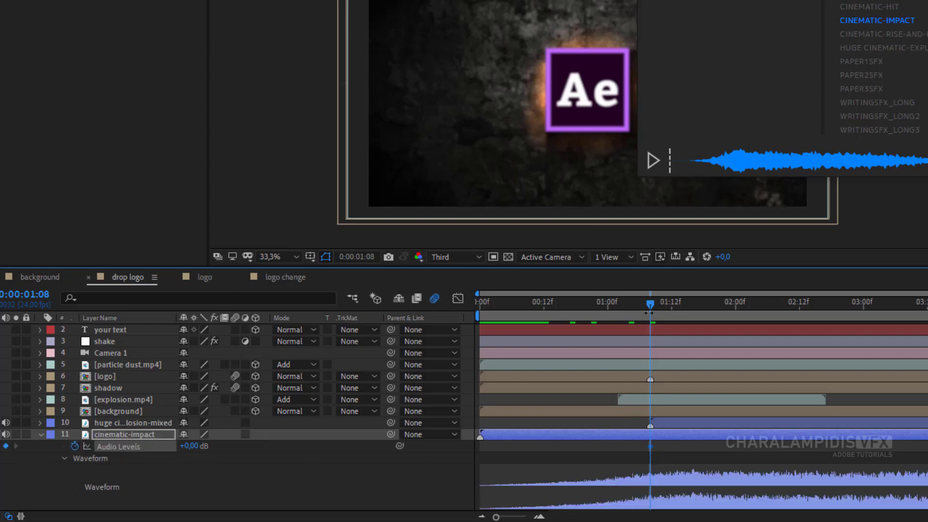
# Fade out the cinematic-impact sound by keyframing its Audio Levels at -25,00 dB at 0:00:01:23.
pyautogui.moveTo(652, 304); pyautogui.dragTo(729, 313)
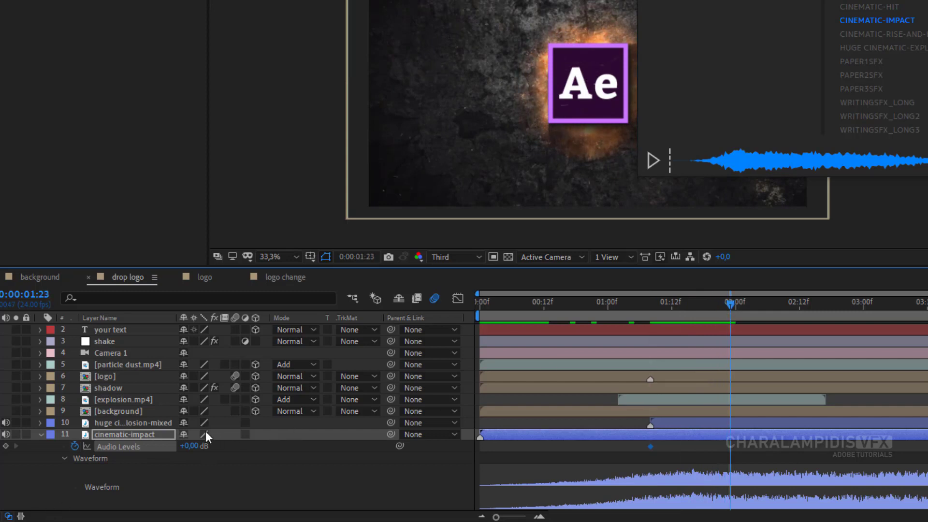
pyautogui.moveTo(189, 445); pyautogui.dragTo(172, 446)
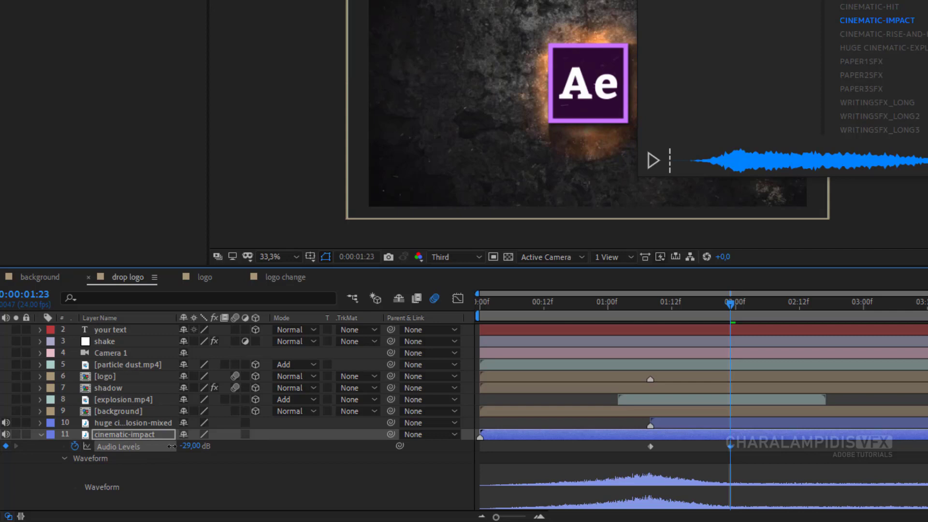
pyautogui.moveTo(173, 446); pyautogui.dragTo(176, 446)
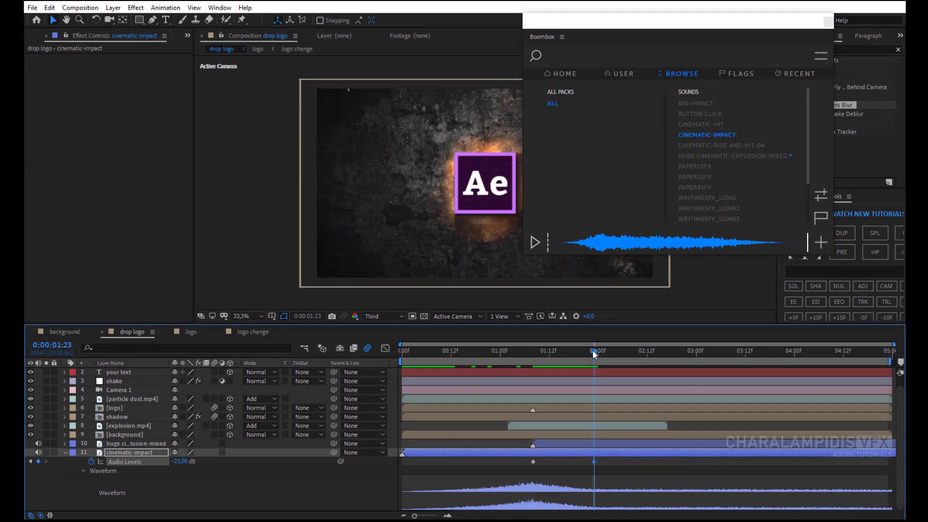
# Close the Boombox window and preview the composition with sound from the start.
pyautogui.press('Home')
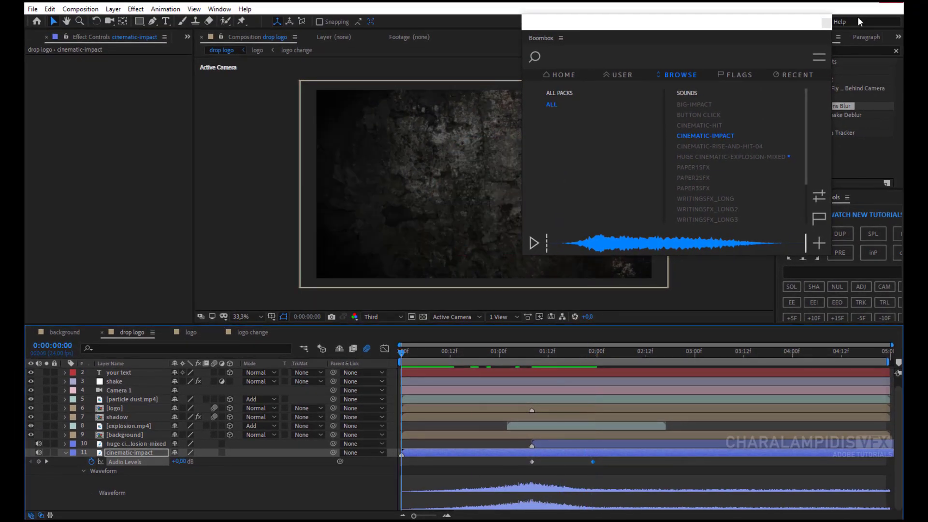
pyautogui.click(826, 23)
pyautogui.press('space')
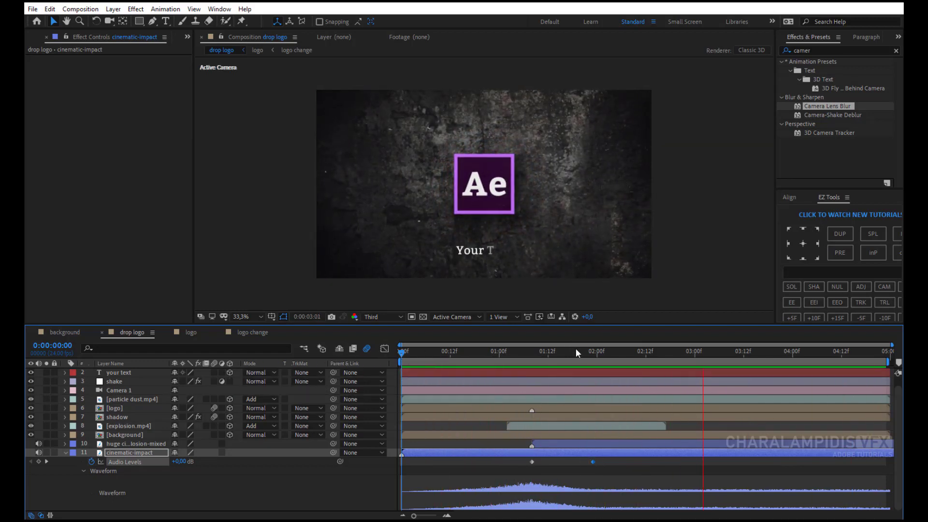
# Lengthen the fade by moving the second Audio Levels keyframe to about 0:00:02:07, and preview the composition from the start.
pyautogui.click(599, 351)
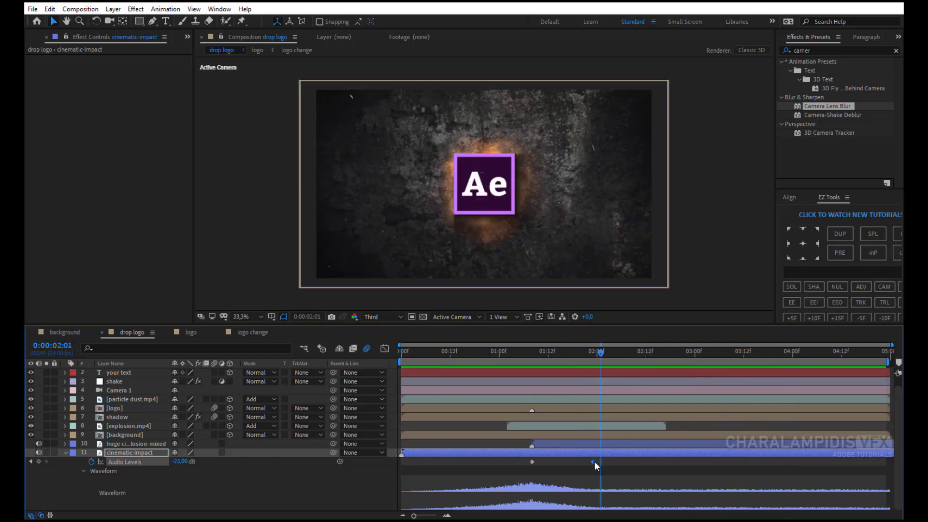
pyautogui.moveTo(594, 462); pyautogui.dragTo(630, 470)
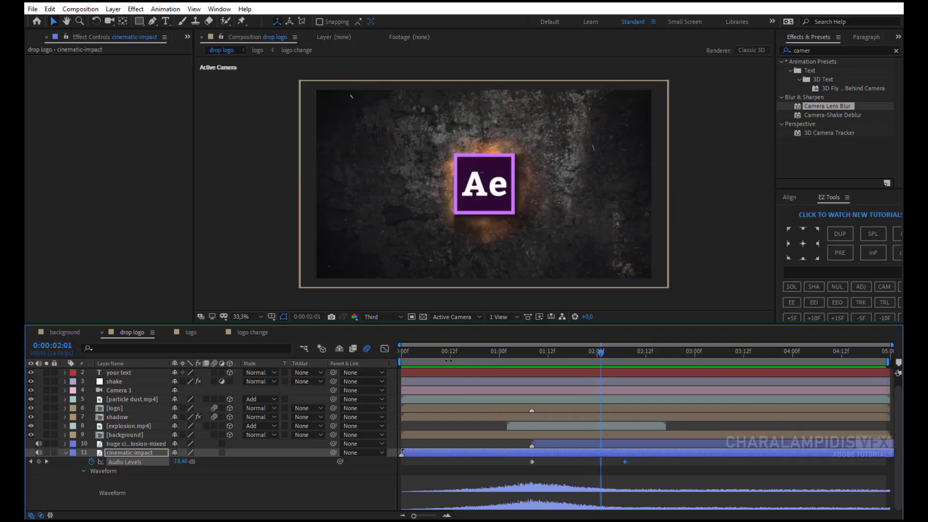
pyautogui.press('Home')
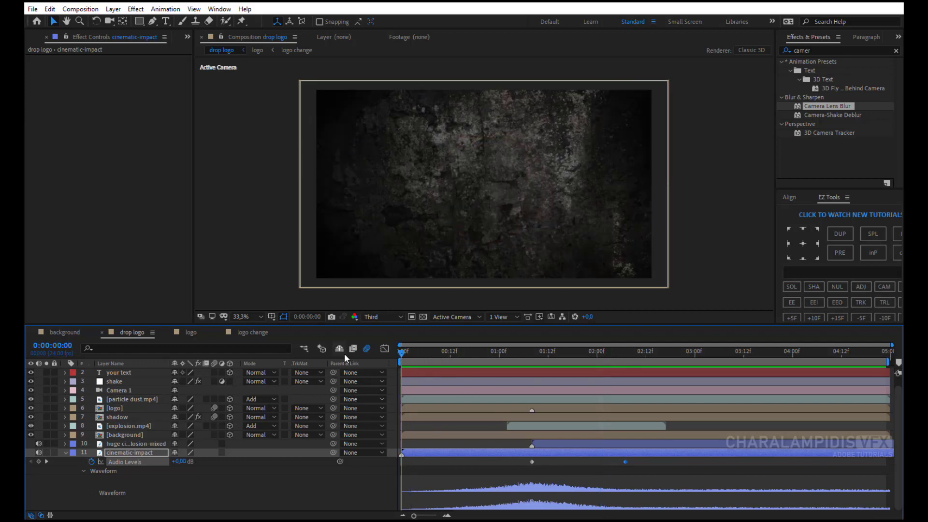
pyautogui.press('space')
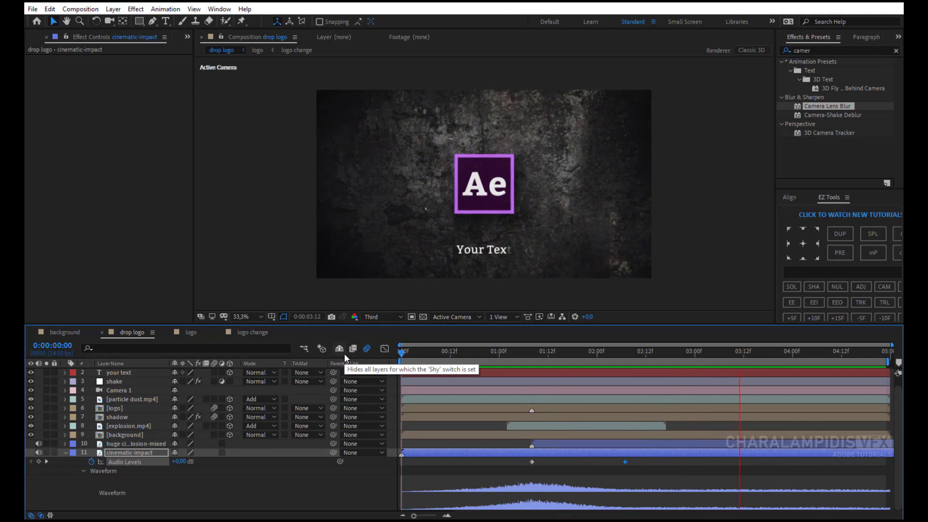
# Apply Easy Ease to the cinematic-impact layer's Audio Levels keyframes, collapse the layer, and clear the selection.
pyautogui.click(604, 356)
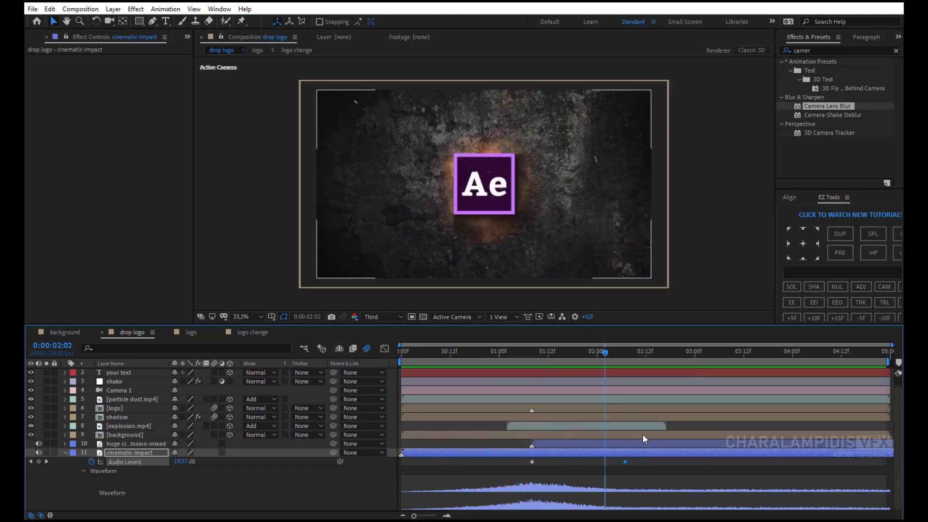
pyautogui.rightClick(532, 461)
pyautogui.moveTo(570, 459)
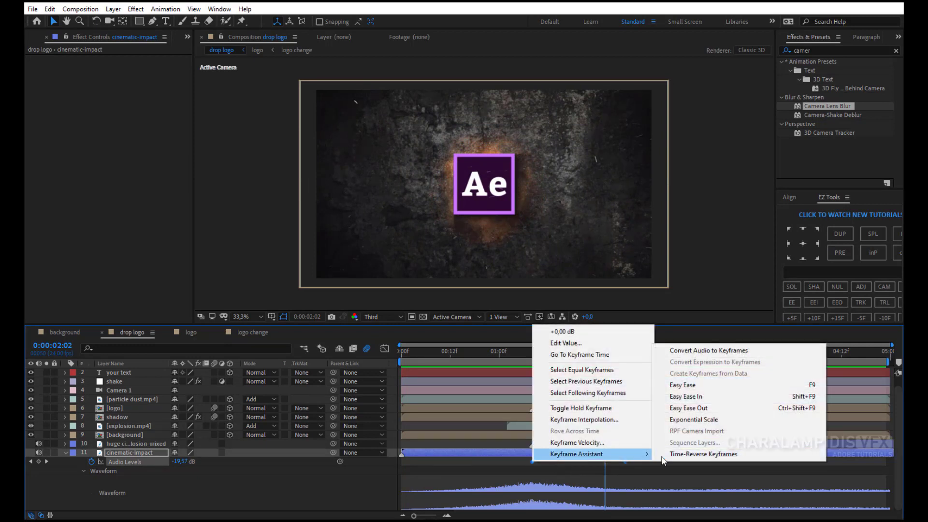
pyautogui.click(693, 387)
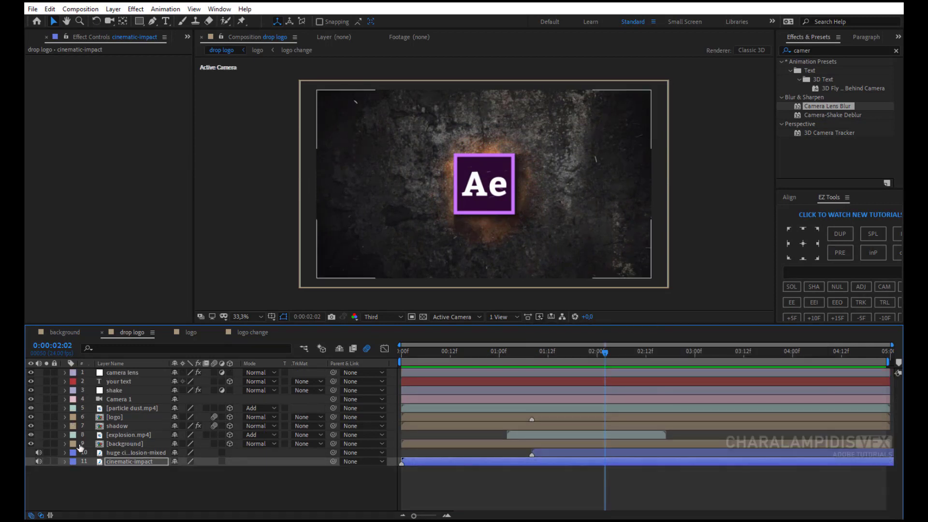
pyautogui.click(190, 495)
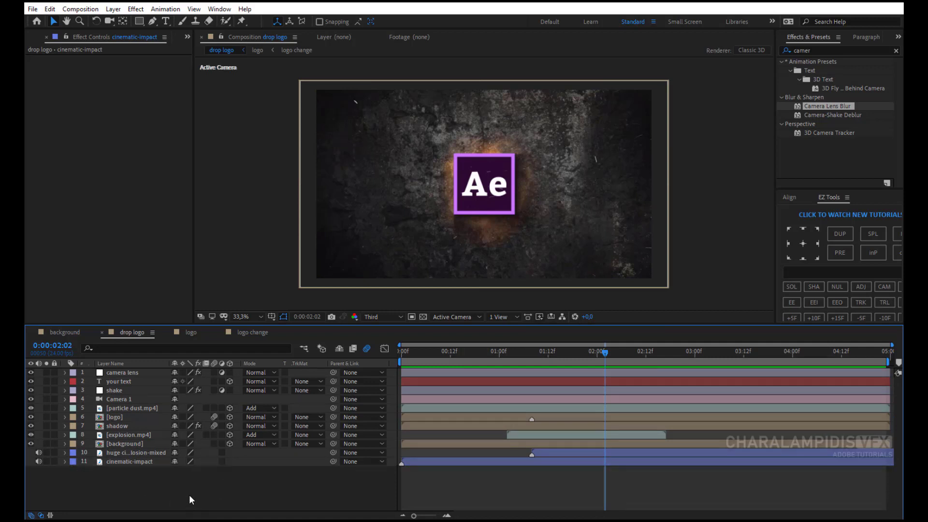
# Move the current time to 0:00:01:23 and import instagram .png from the logo folder into the project as footage.
pyautogui.moveTo(452, 352); pyautogui.dragTo(594, 355)
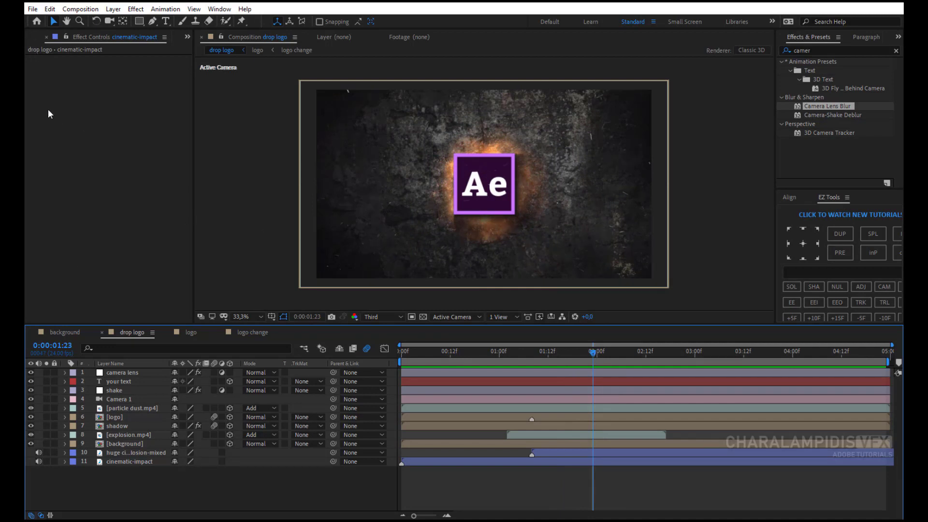
pyautogui.hotkey('ctrl', '0')
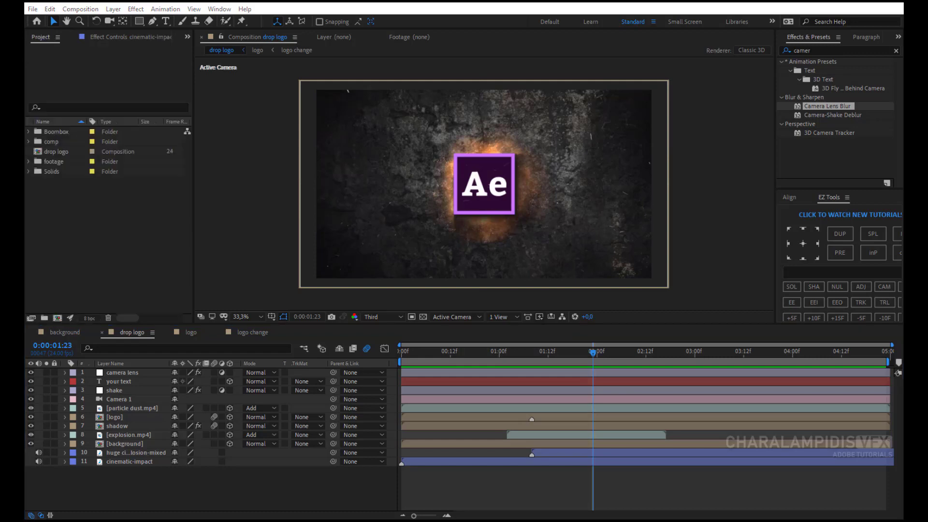
pyautogui.rightClick(64, 205)
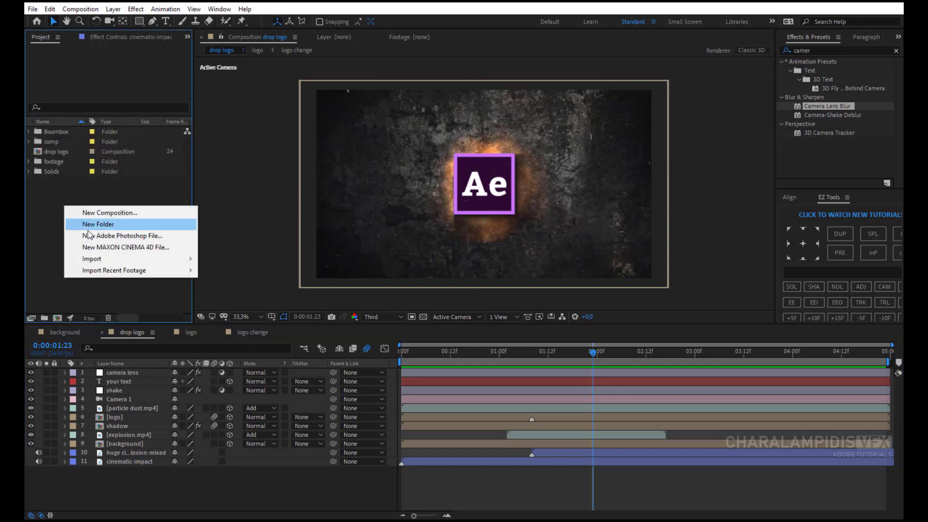
pyautogui.moveTo(142, 259)
pyautogui.click(235, 259)
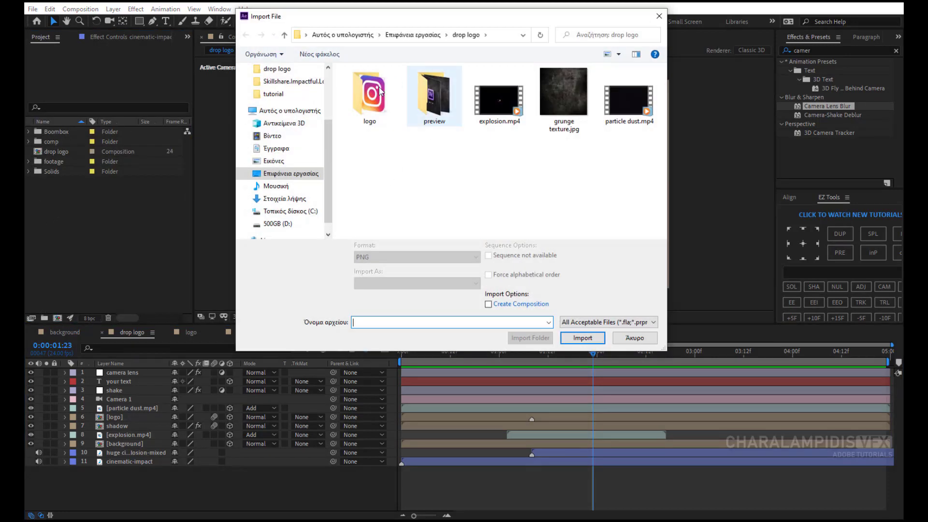
pyautogui.click(377, 92)
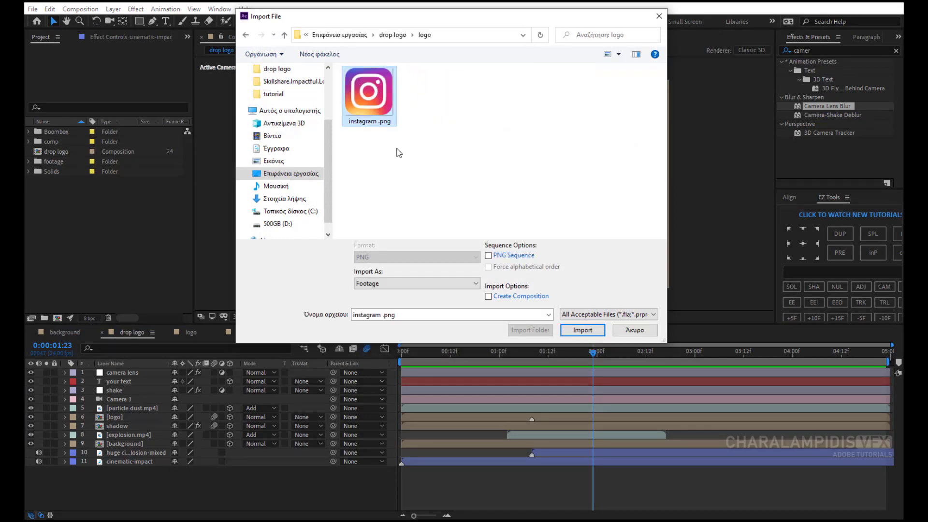
pyautogui.click(583, 333)
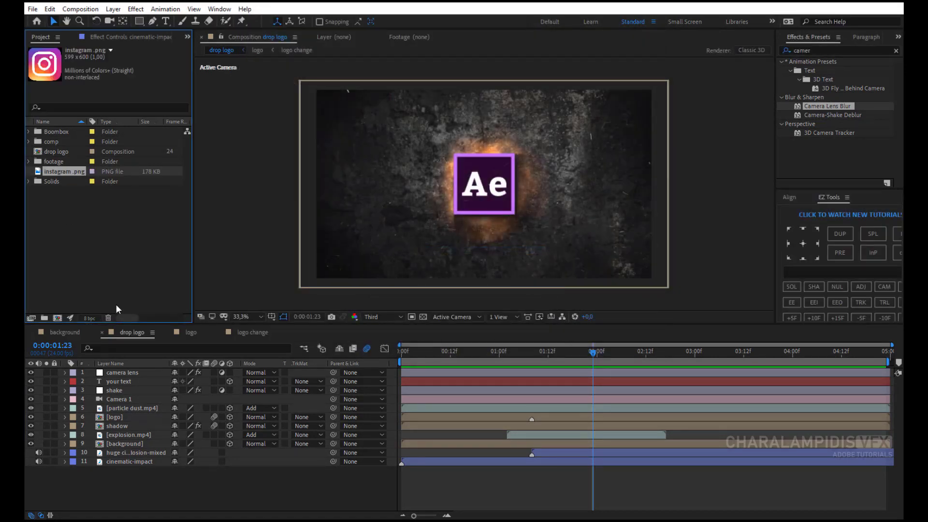
# In the logo change composition, set the preview resolution to Full and hide the Ae and Shape Layer 1 layers.
pyautogui.click(259, 332)
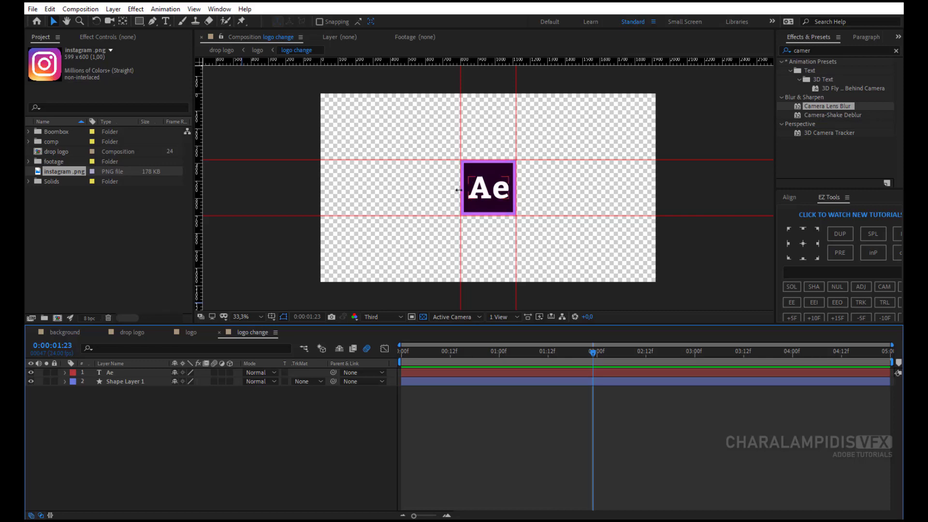
pyautogui.press('/')
pyautogui.click(371, 317)
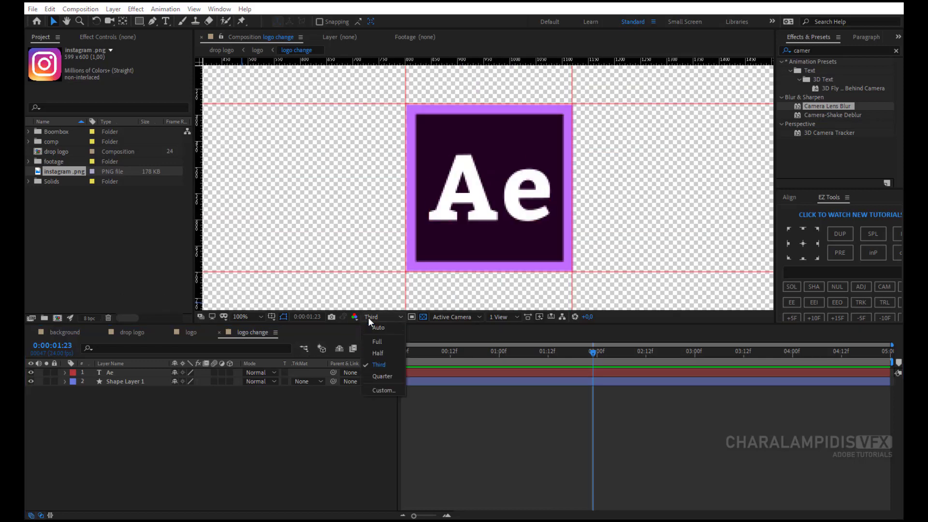
pyautogui.click(377, 341)
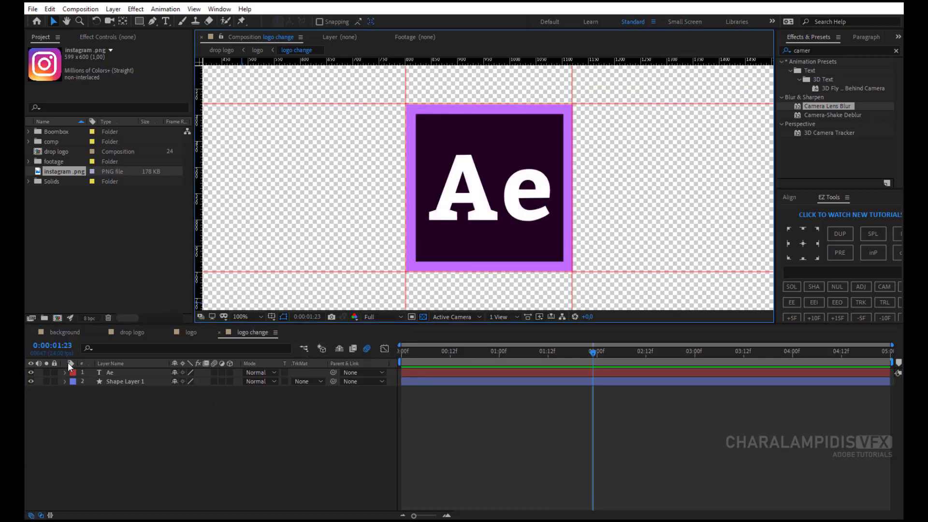
pyautogui.click(30, 372)
pyautogui.click(31, 382)
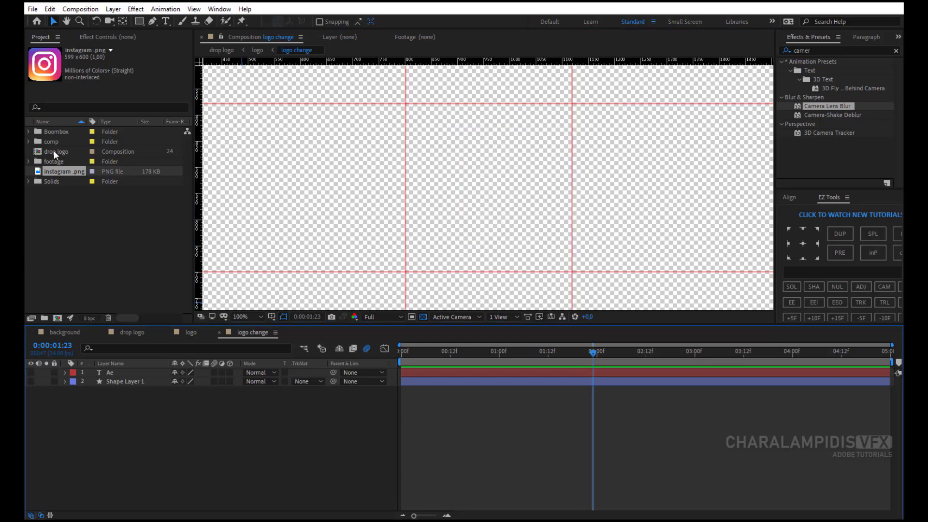
# Add instagram .png above the Ae layer and scale it to 51% to fit inside the guides.
pyautogui.moveTo(51, 169); pyautogui.dragTo(122, 370)
pyautogui.press('s')
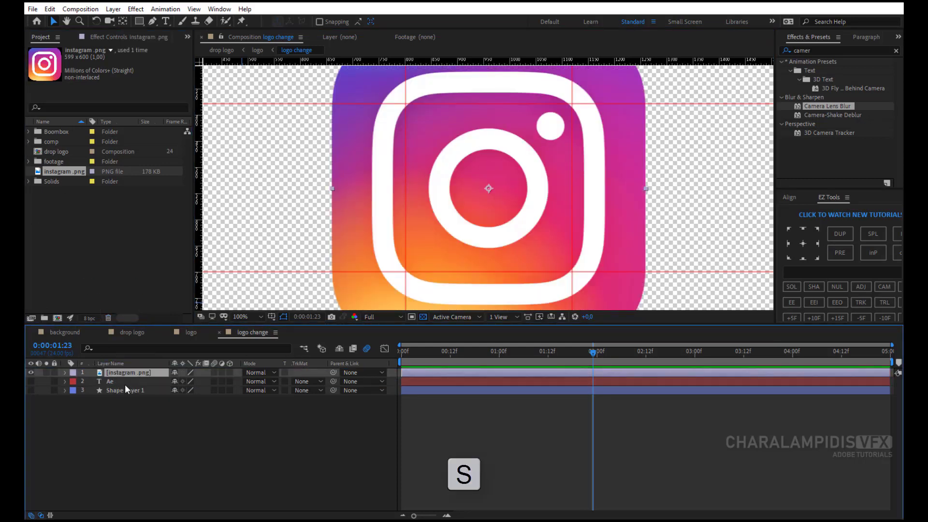
pyautogui.moveTo(194, 386); pyautogui.dragTo(150, 370)
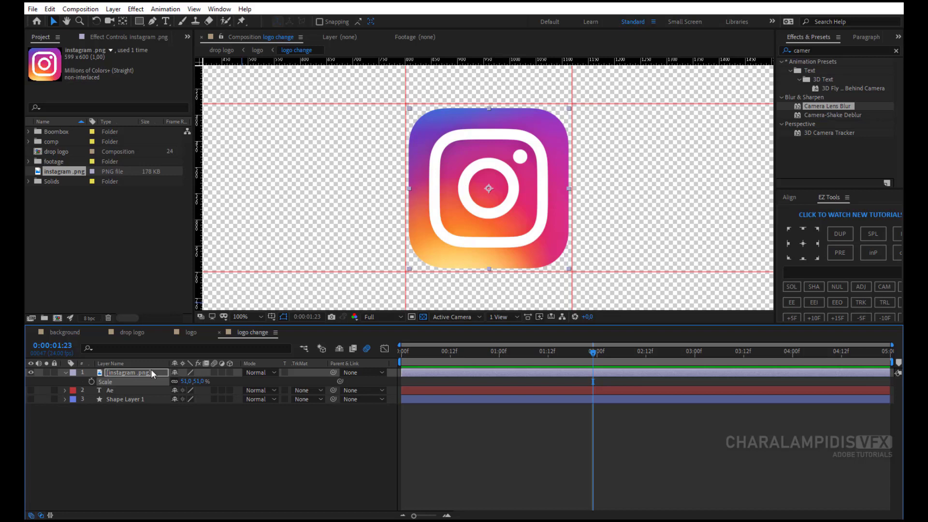
pyautogui.click(162, 449)
# Return to the drop logo composition and preview the animation with the replaced logo from the start.
pyautogui.click(128, 335)
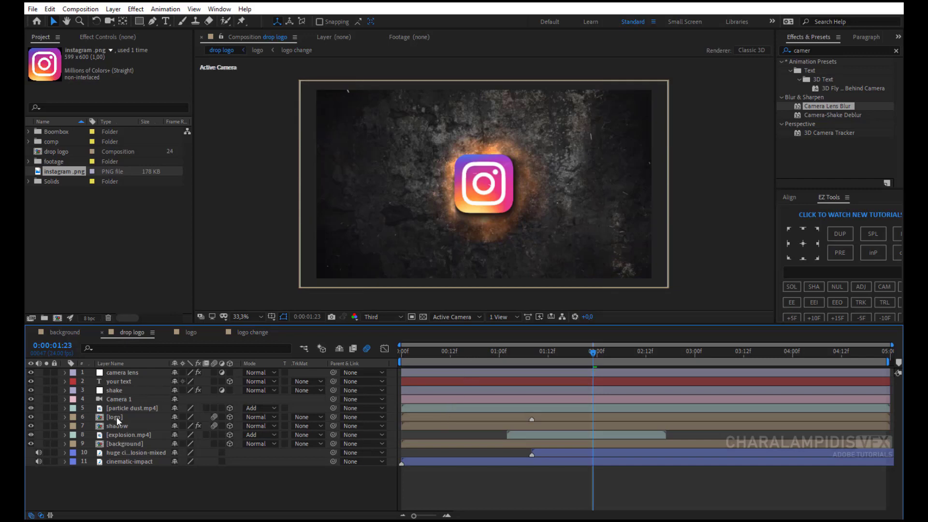
pyautogui.press('space')
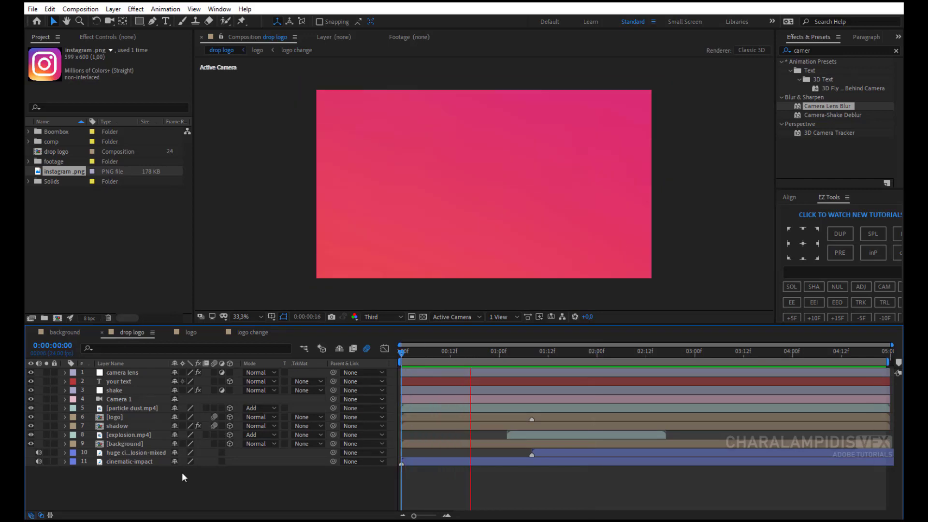